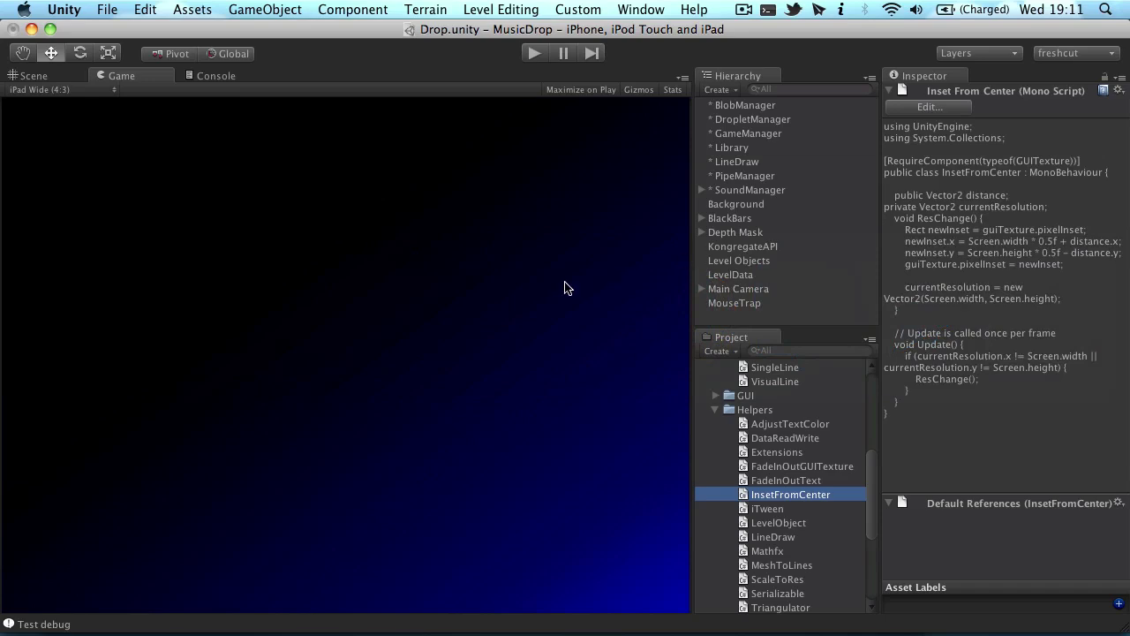
Switch to Unity and open the DropSpawner script from the Scripts/Entities folder in Visual Studio.
key(super+Tab)
key(super+Tab)
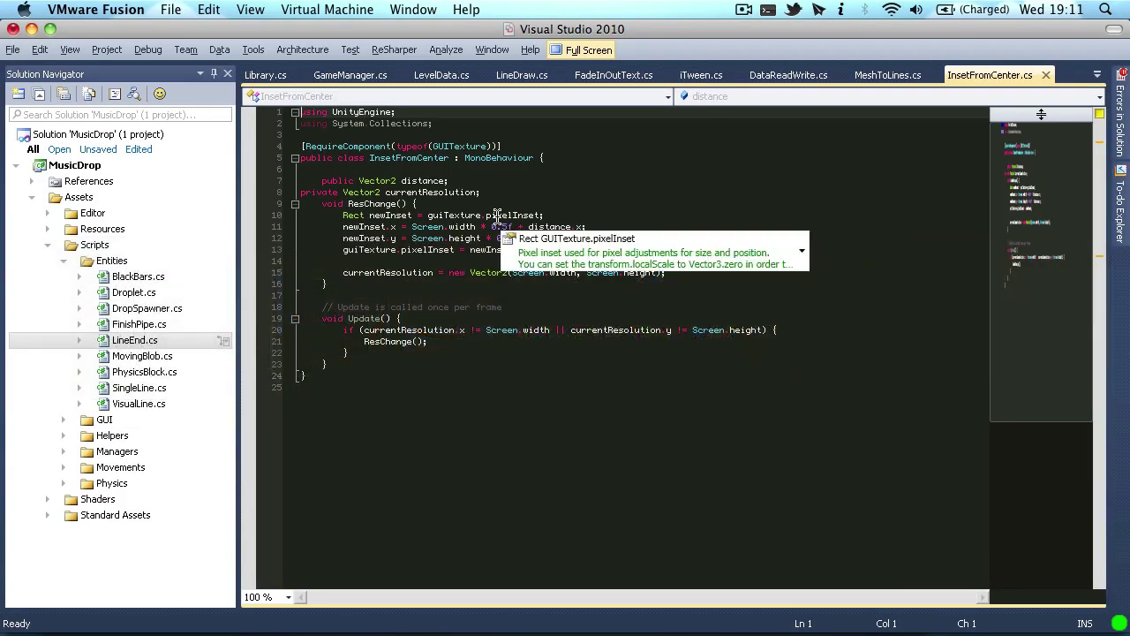
key(super+Tab)
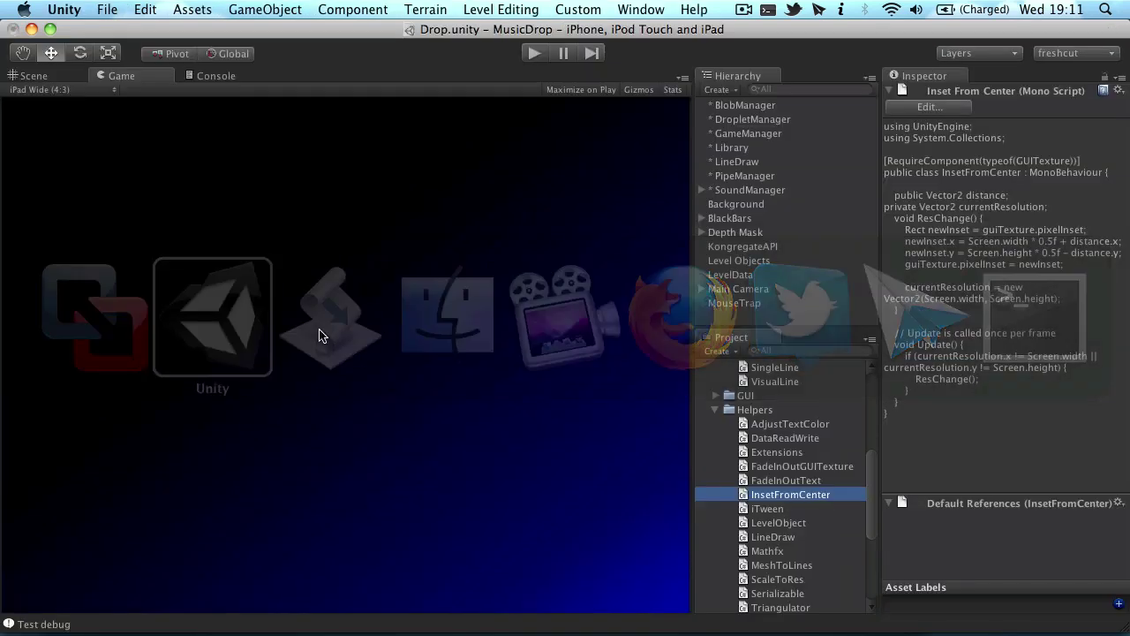
scroll(751, 496, up, 3)
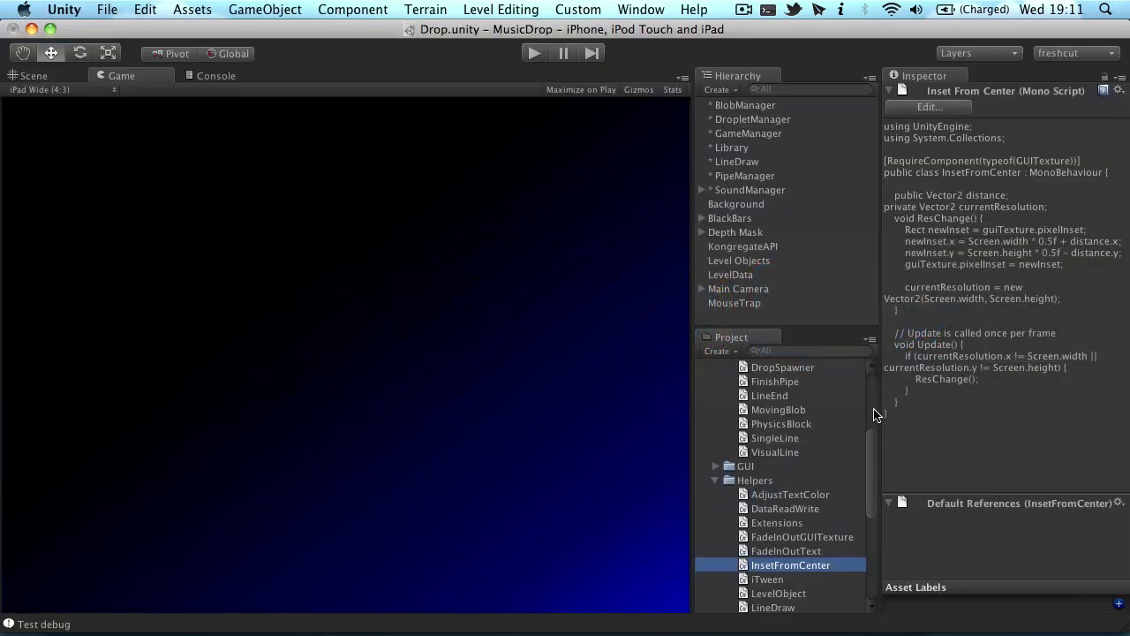
scroll(874, 424, up, 5)
scroll(872, 441, down, 5)
scroll(869, 422, up, 5)
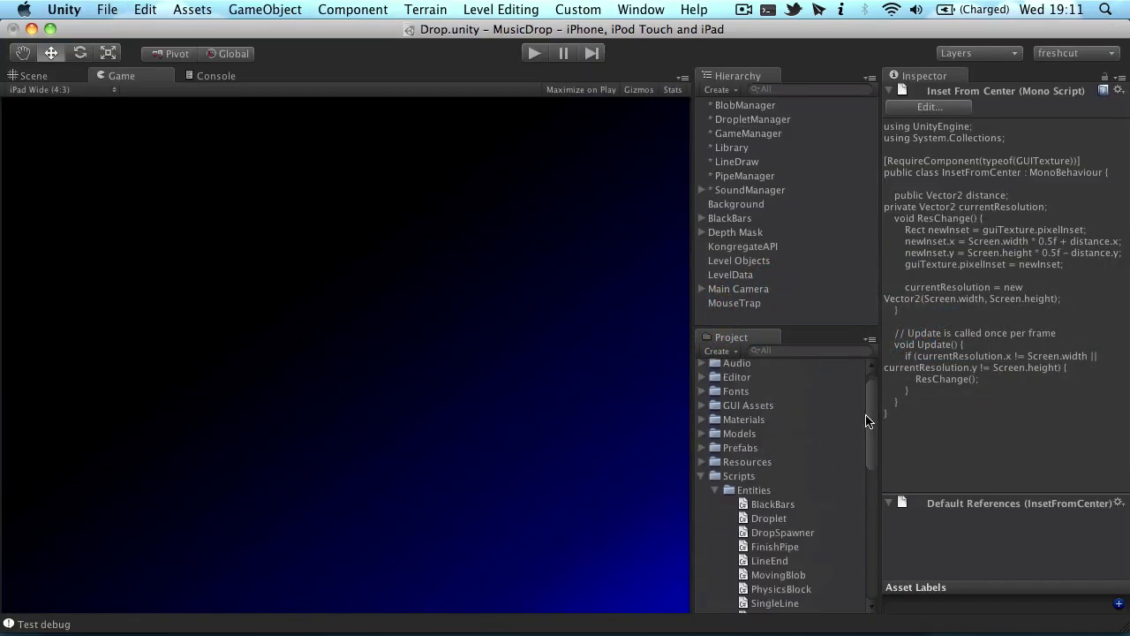
scroll(791, 486, down, 2)
double_click(791, 461)
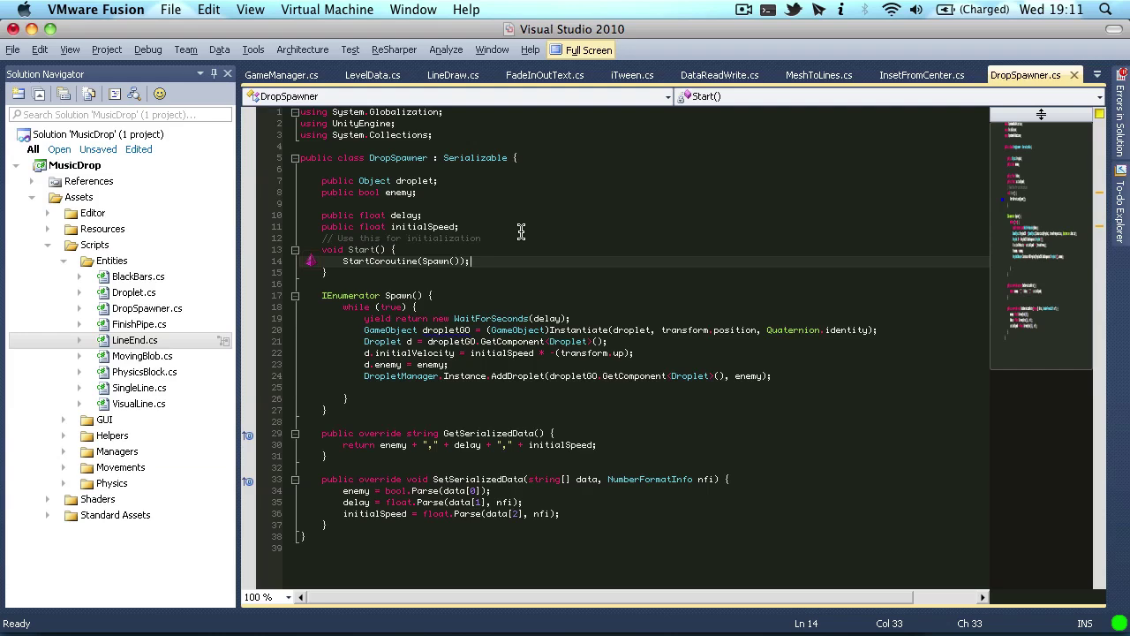
Switch back to Unity and open the ScaleToRes script attached to the Background object in Visual Studio.
key(super+Tab)
key(super+Tab)
key(Tab)
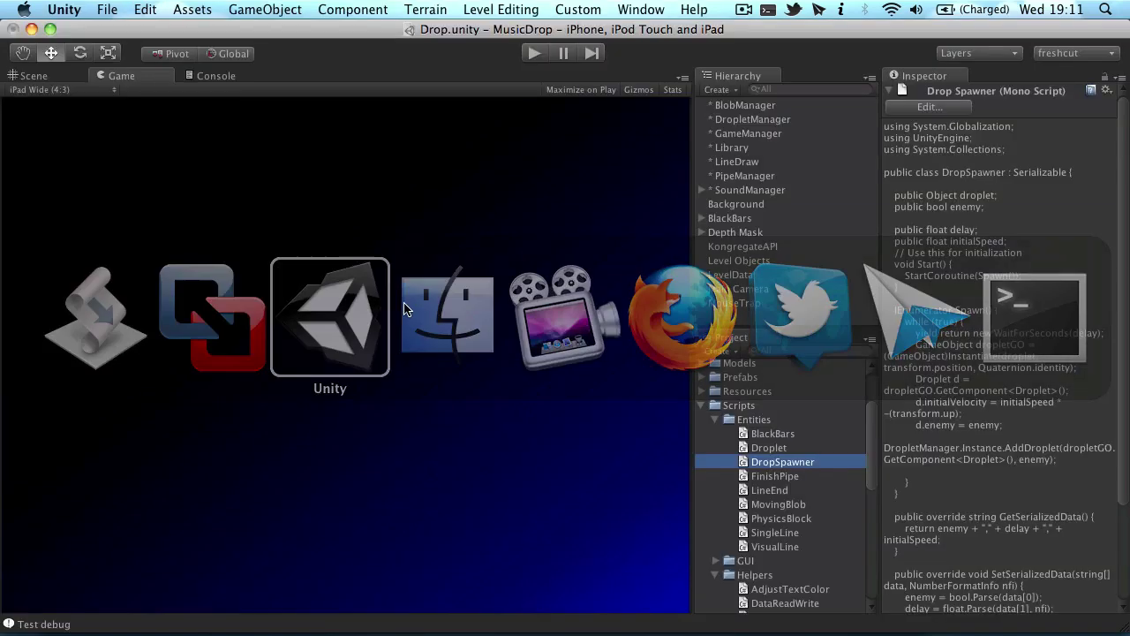
scroll(740, 395, up, 3)
click(733, 207)
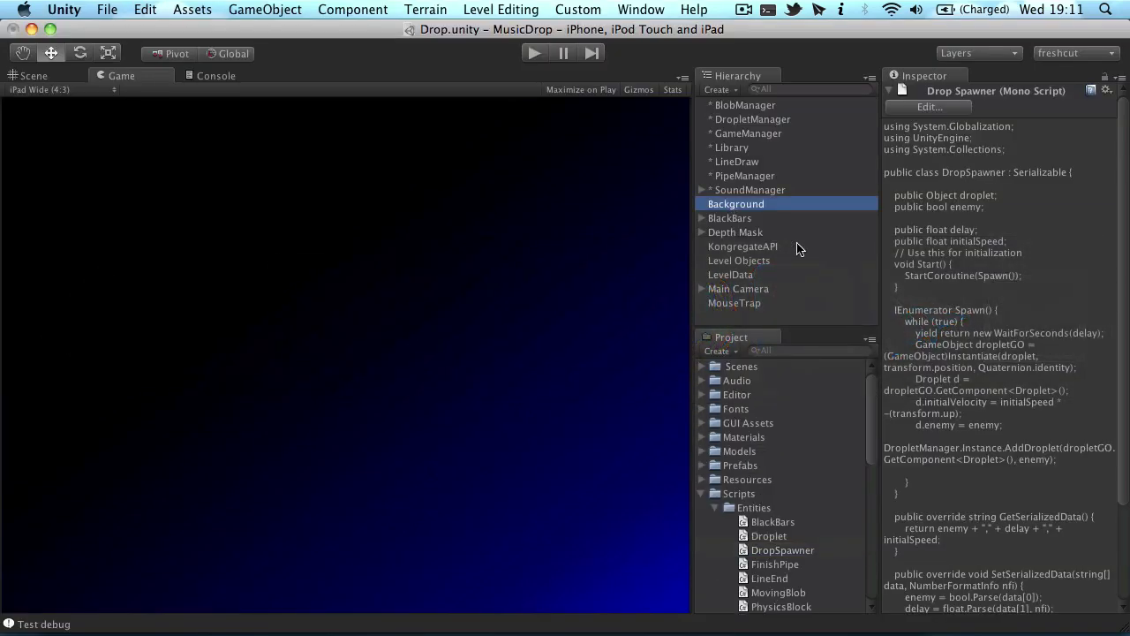
double_click(1022, 387)
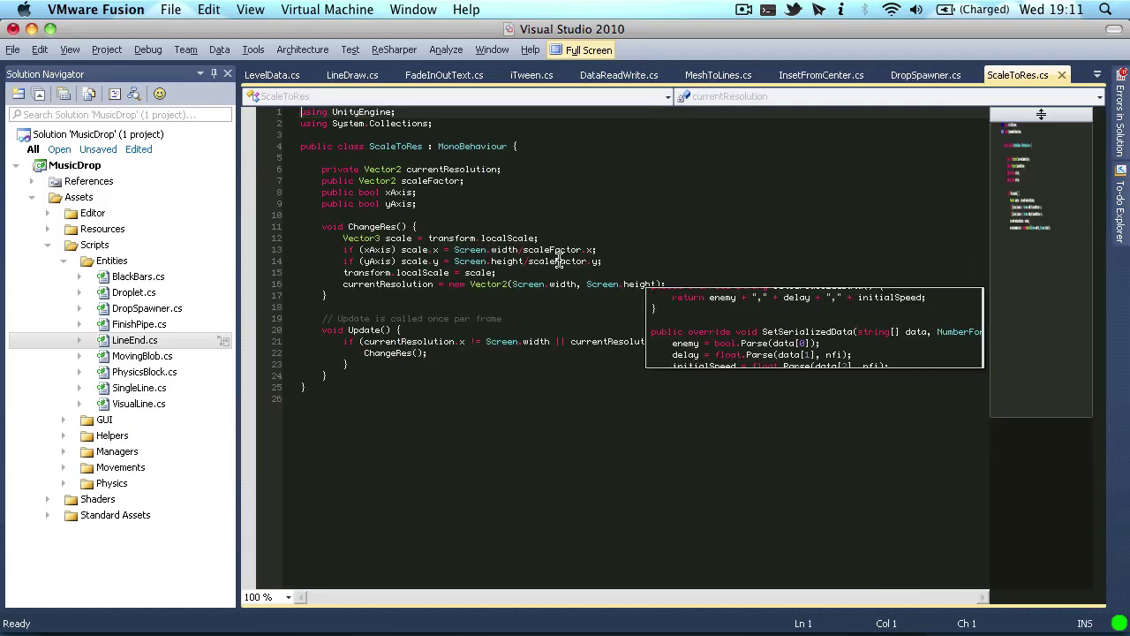
click(609, 262)
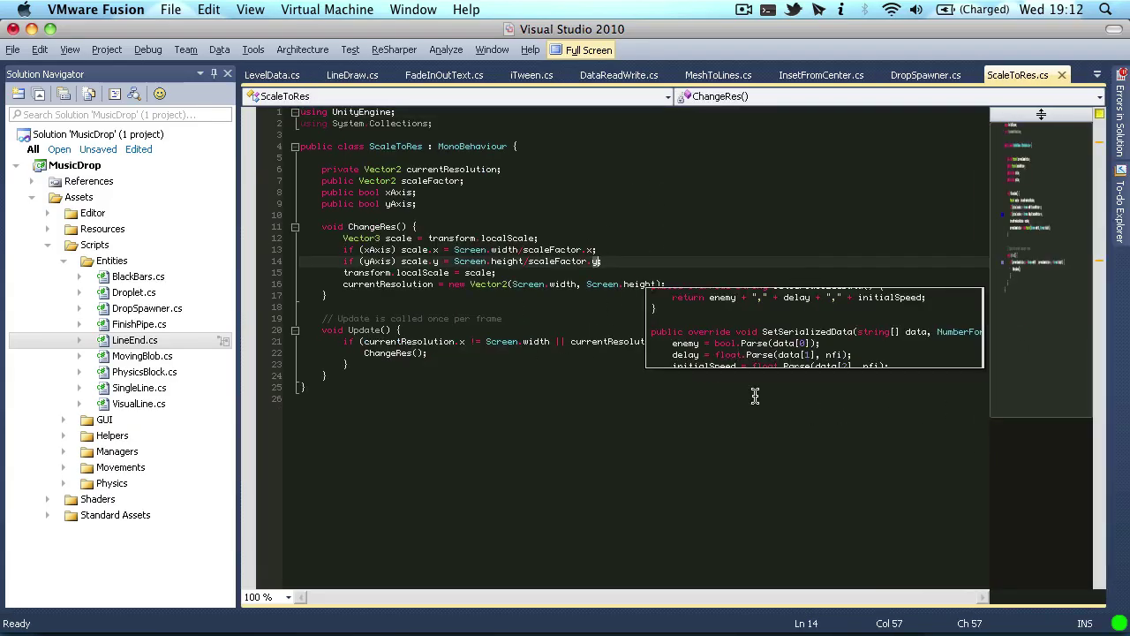
key(super+Tab)
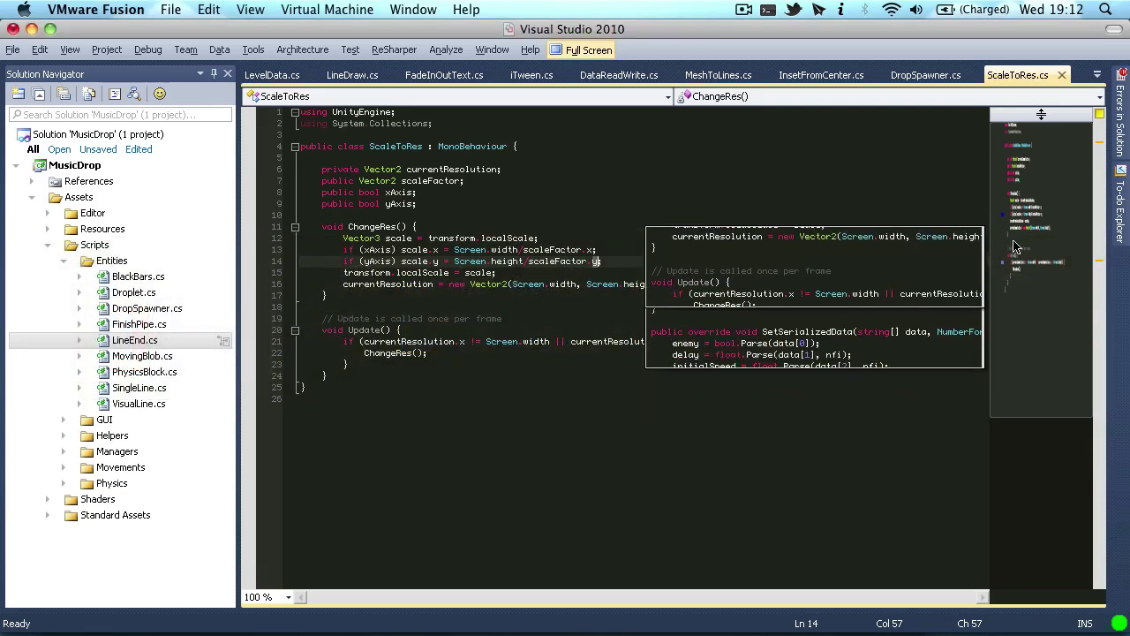
click(654, 285)
Return to Unity and inspect the components of the KongregateAPI, SoundManager, LineDraw, BlobManager and Library objects.
key(super+Tab)
key(super+Tab)
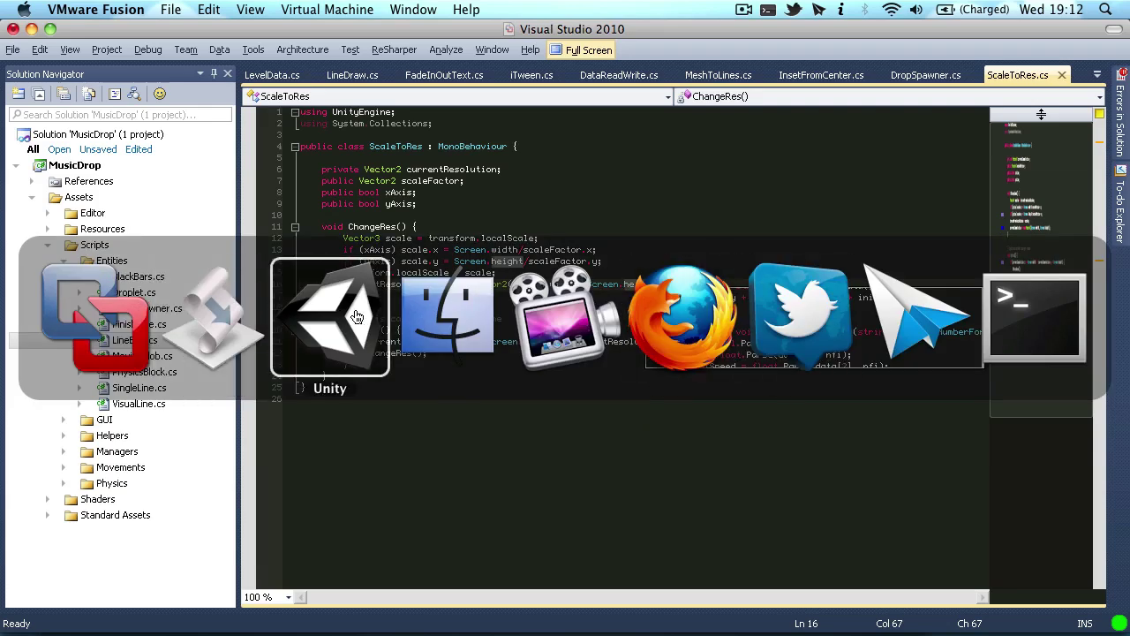
click(803, 248)
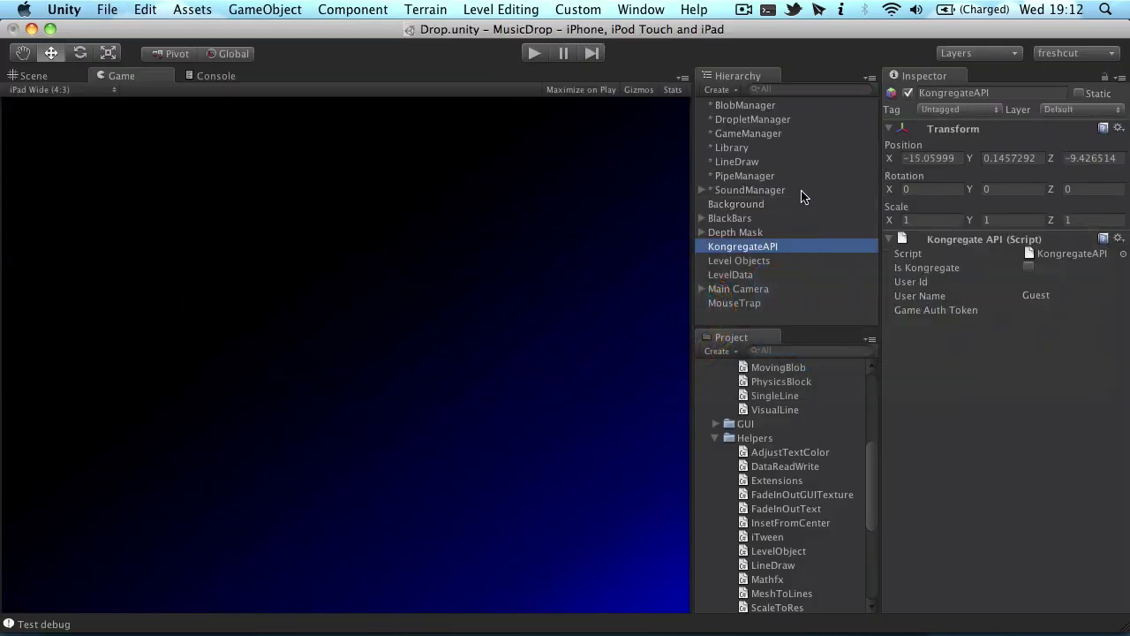
click(803, 189)
click(802, 162)
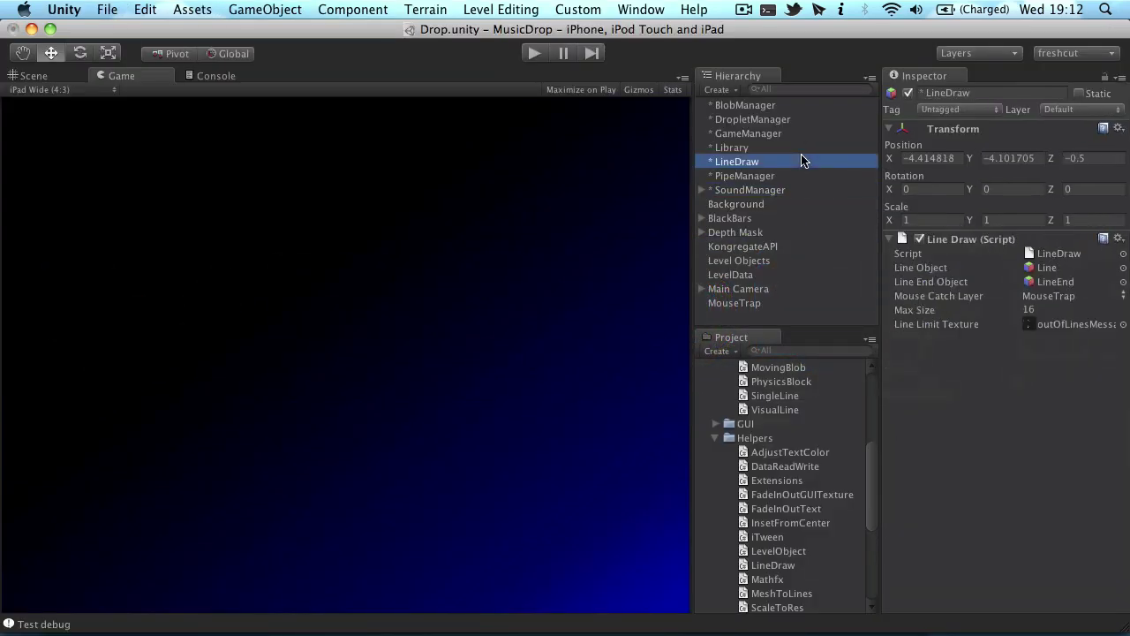
click(797, 105)
click(804, 147)
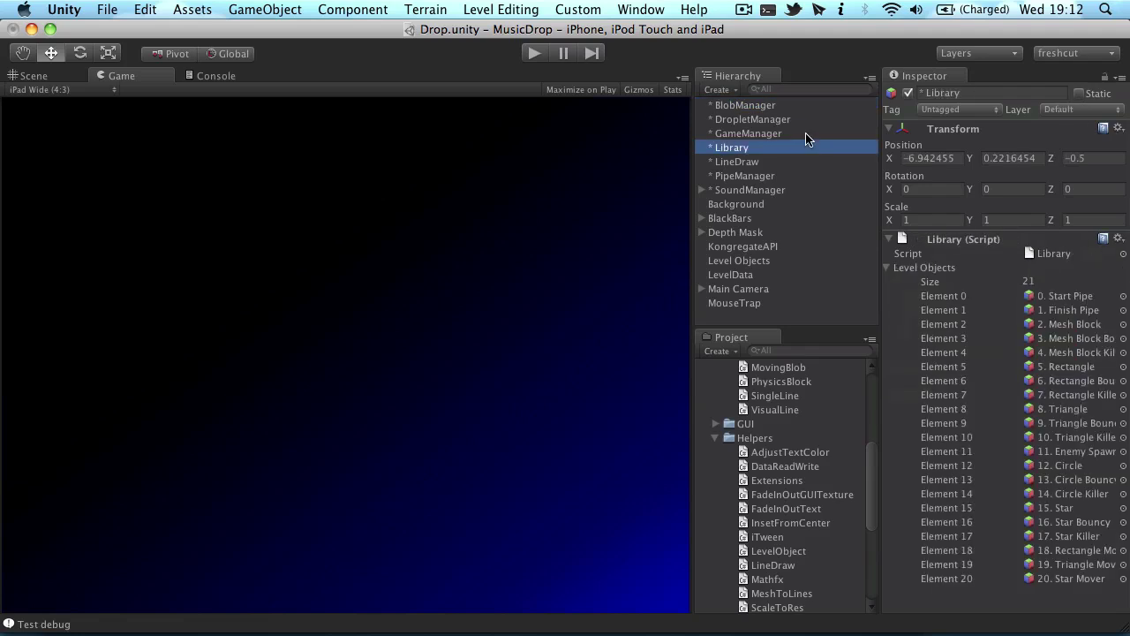
click(746, 9)
click(743, 10)
click(743, 9)
click(766, 49)
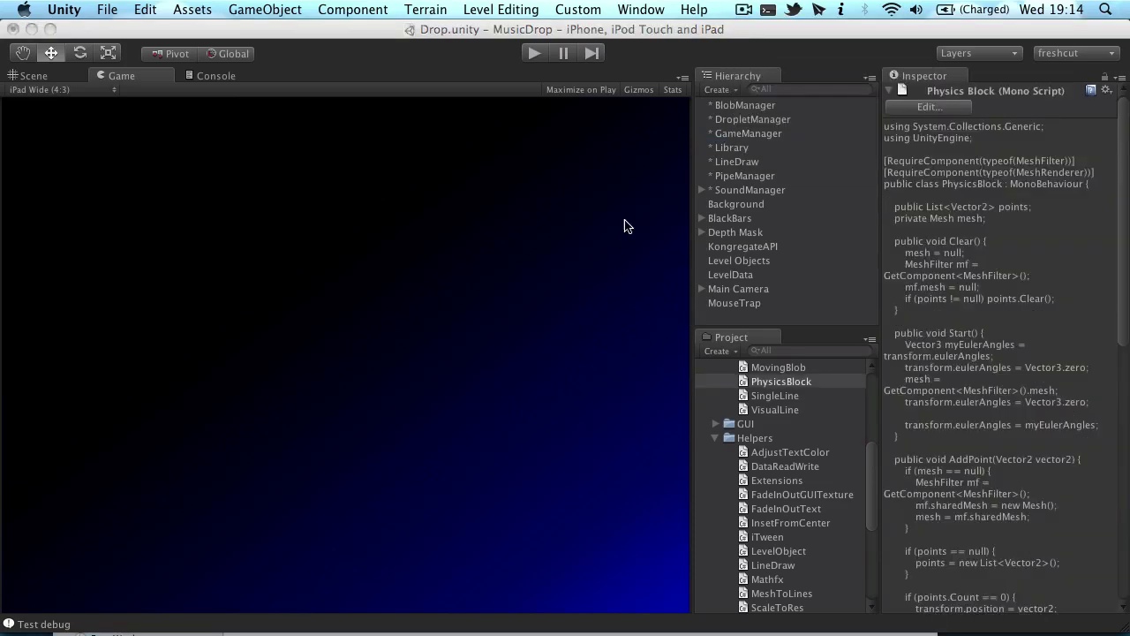
Open the Droplet script from Unity's Scripts/Entities folder and quit the Unitron editor.
key(super+Tab)
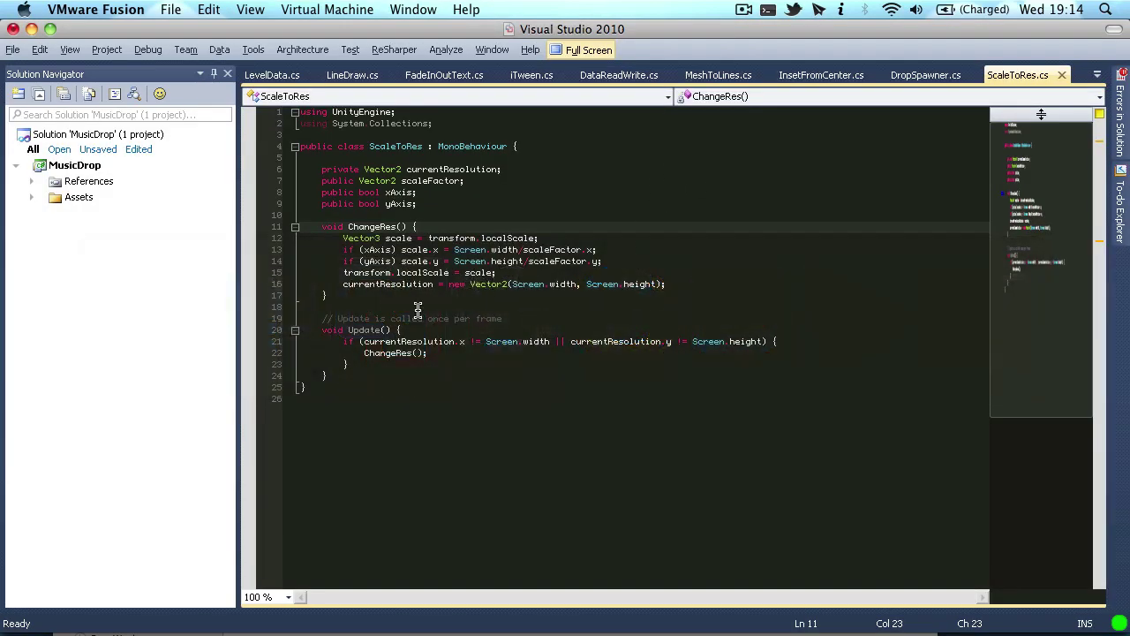
key(super+Tab)
click(793, 398)
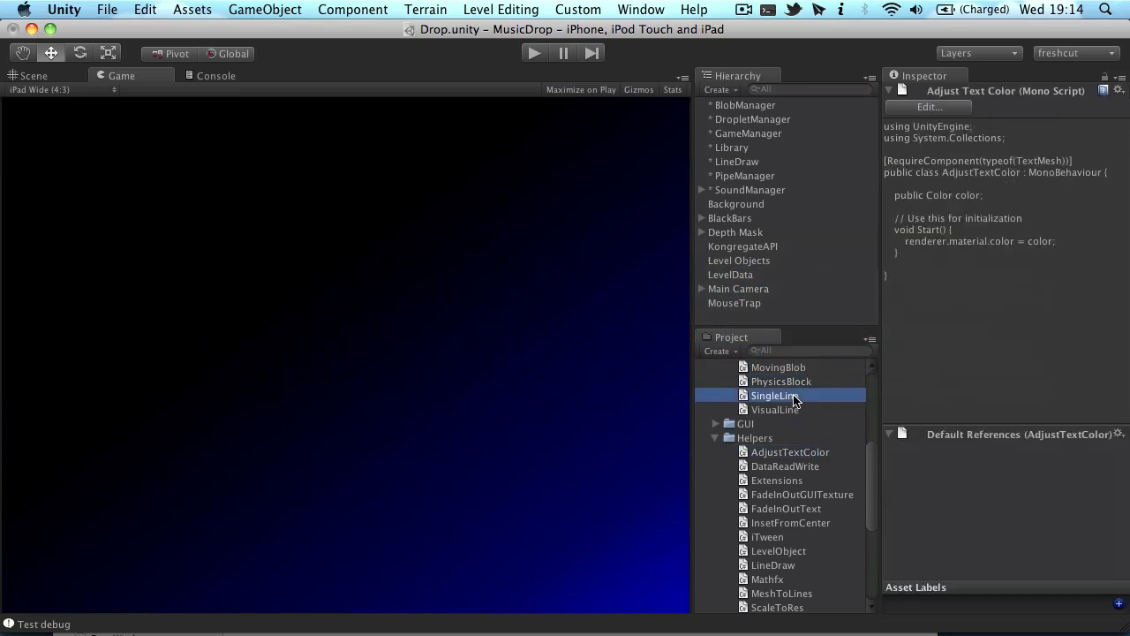
scroll(794, 441, up, 5)
scroll(790, 530, down, 3)
click(810, 397)
key(super+Tab)
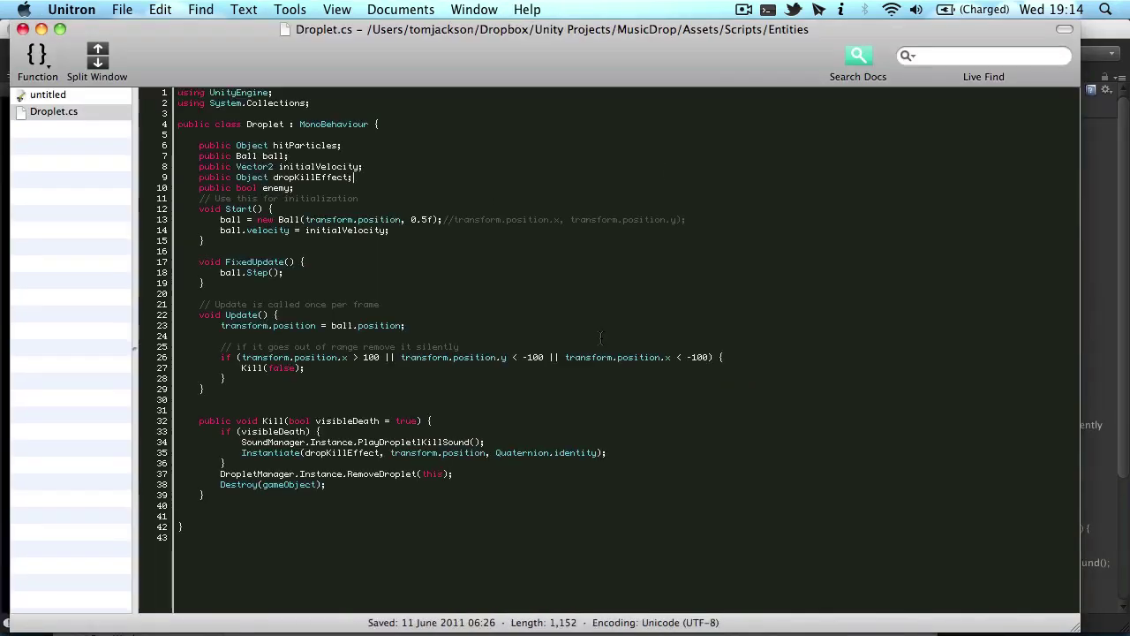
key(super+q)
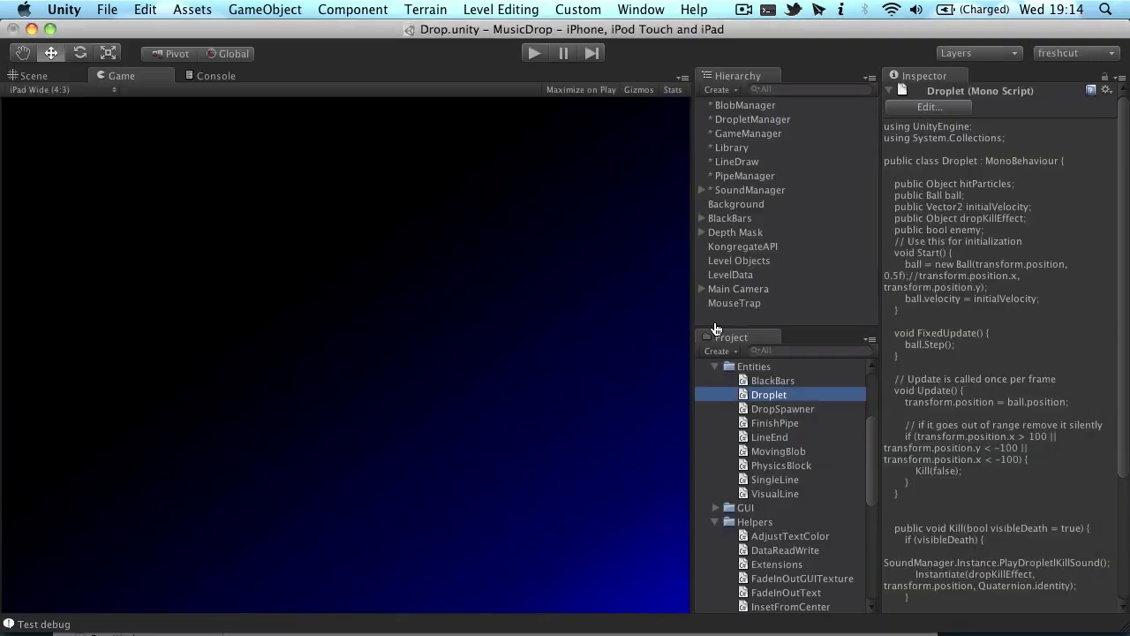
Switch to VMware Fusion and open the Sharing page of the virtual machine's settings.
key(super+Tab)
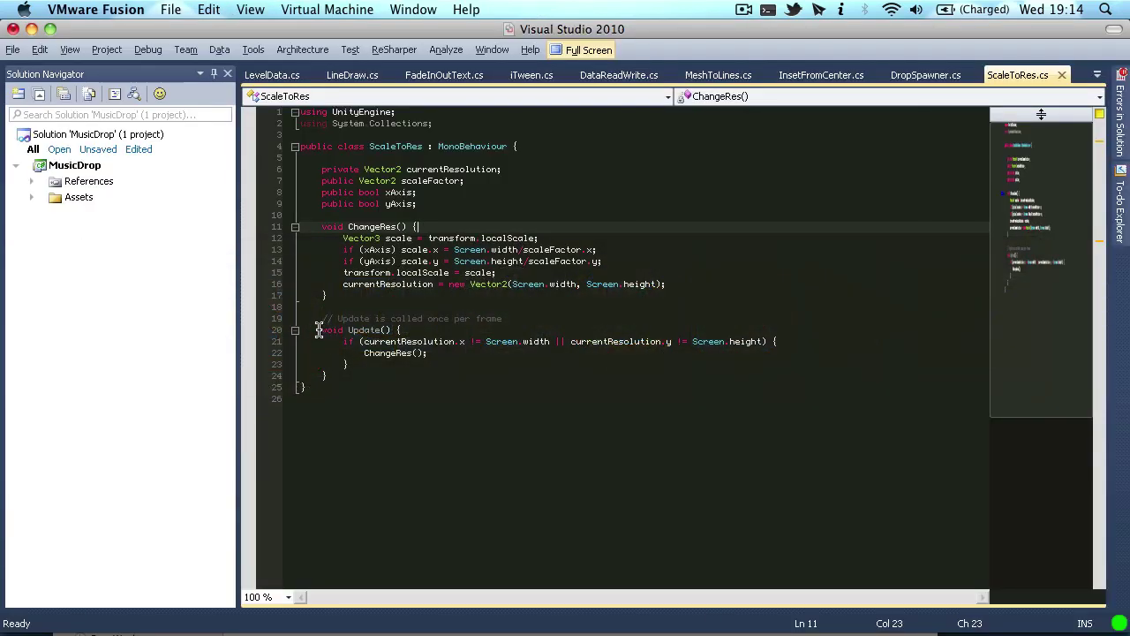
click(544, 261)
click(671, 276)
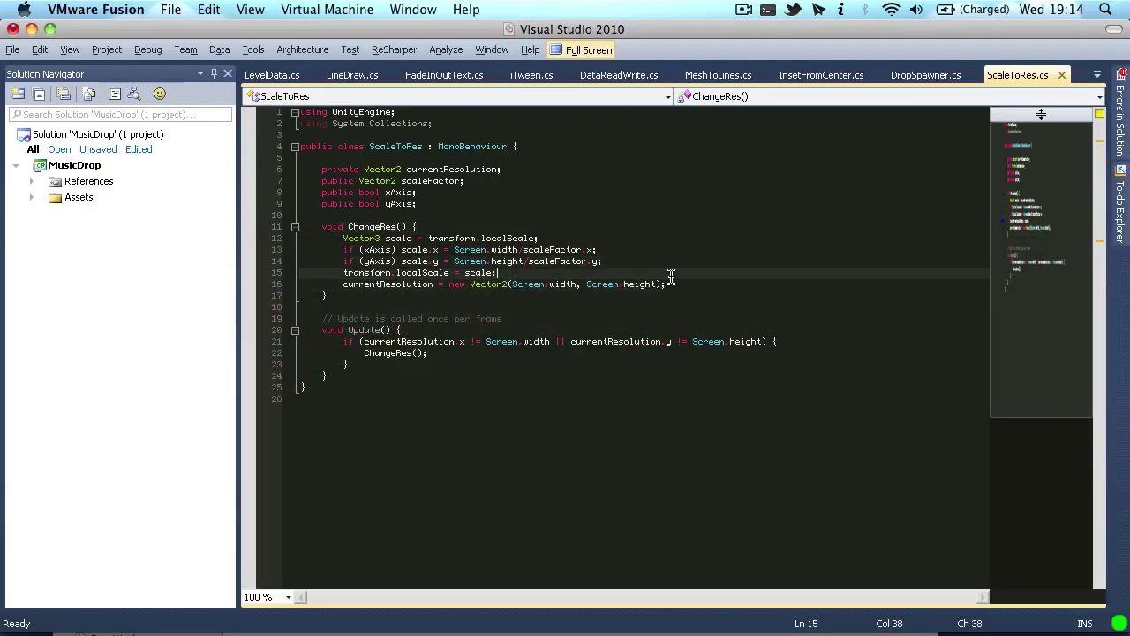
click(749, 256)
click(706, 202)
click(364, 7)
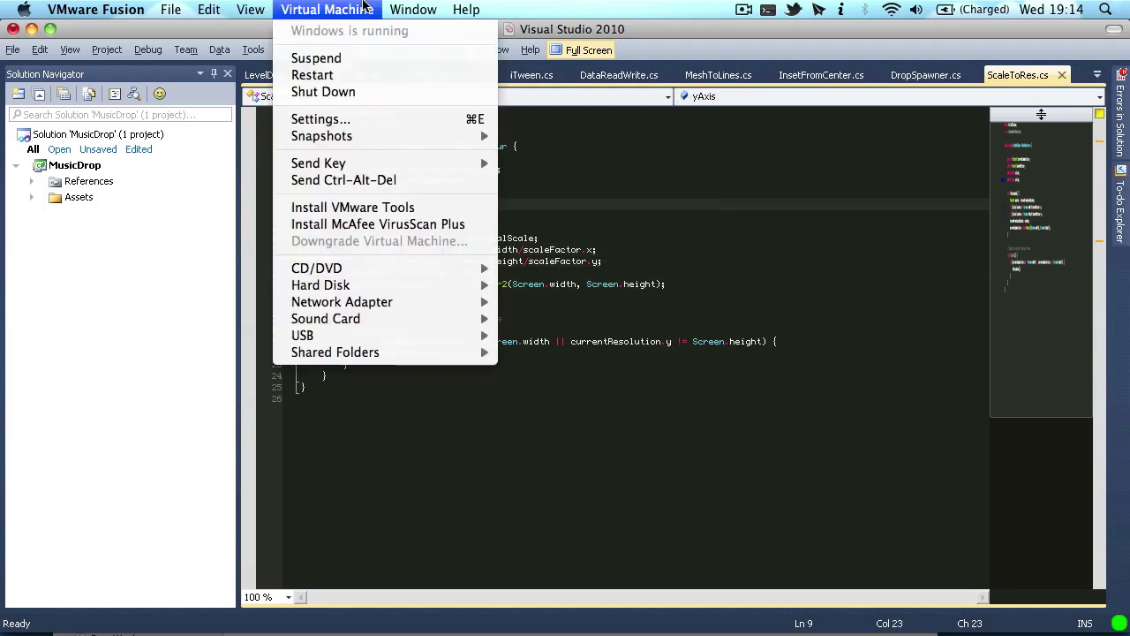
click(391, 119)
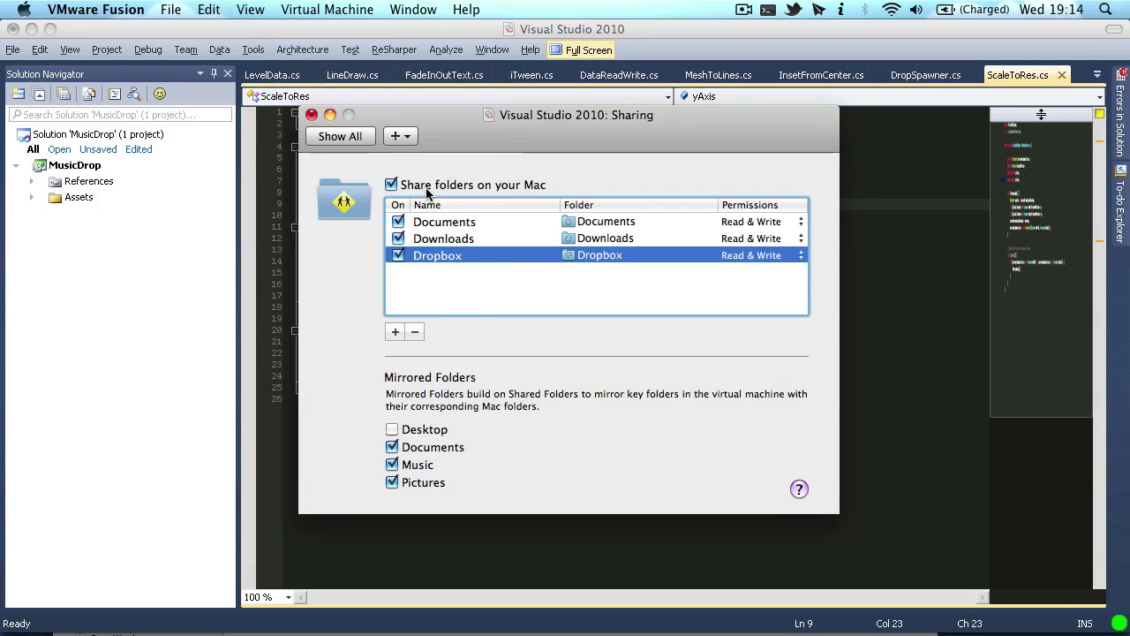
click(340, 136)
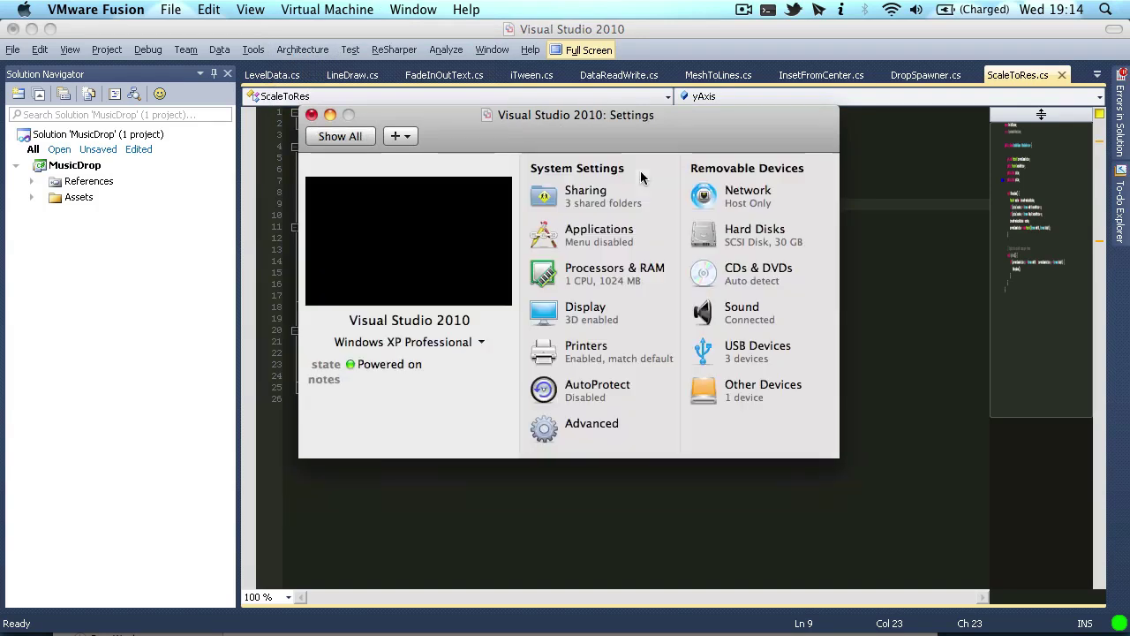
click(539, 201)
Examine the Documents, Downloads and Dropbox entries among the Mac folders shared with the virtual machine.
click(465, 257)
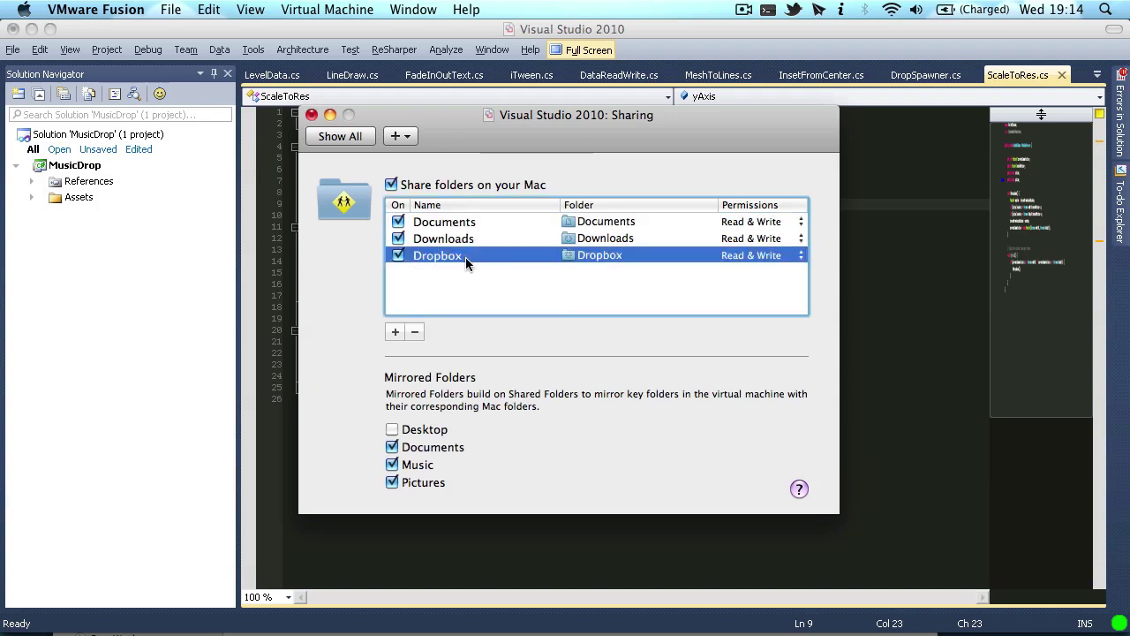
click(462, 241)
click(484, 225)
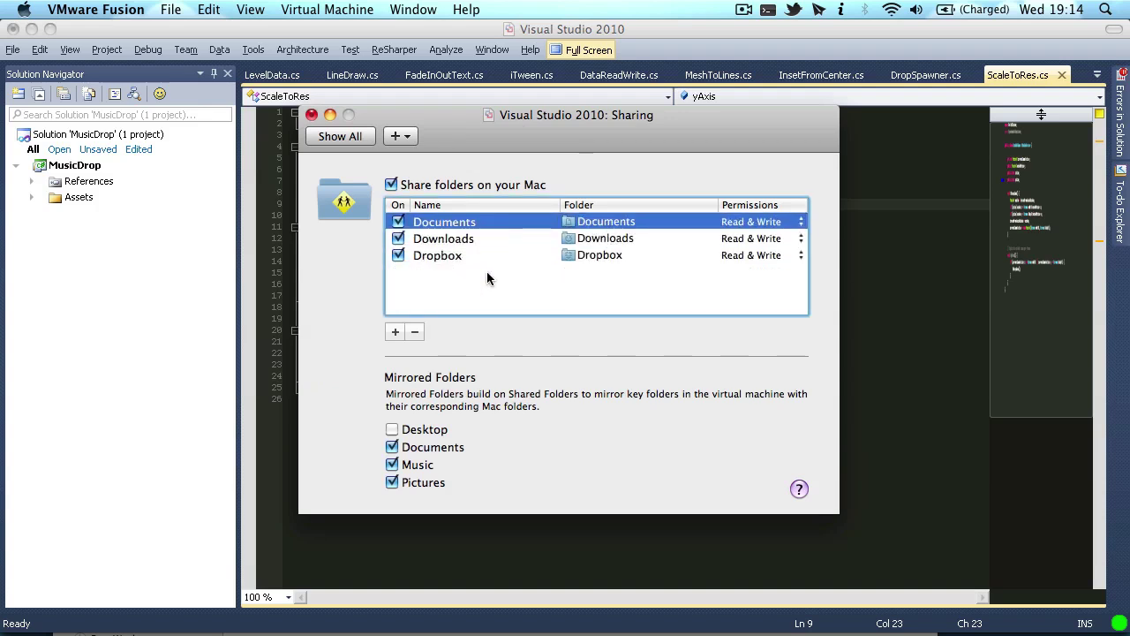
click(483, 241)
click(485, 257)
click(490, 239)
click(491, 224)
click(448, 255)
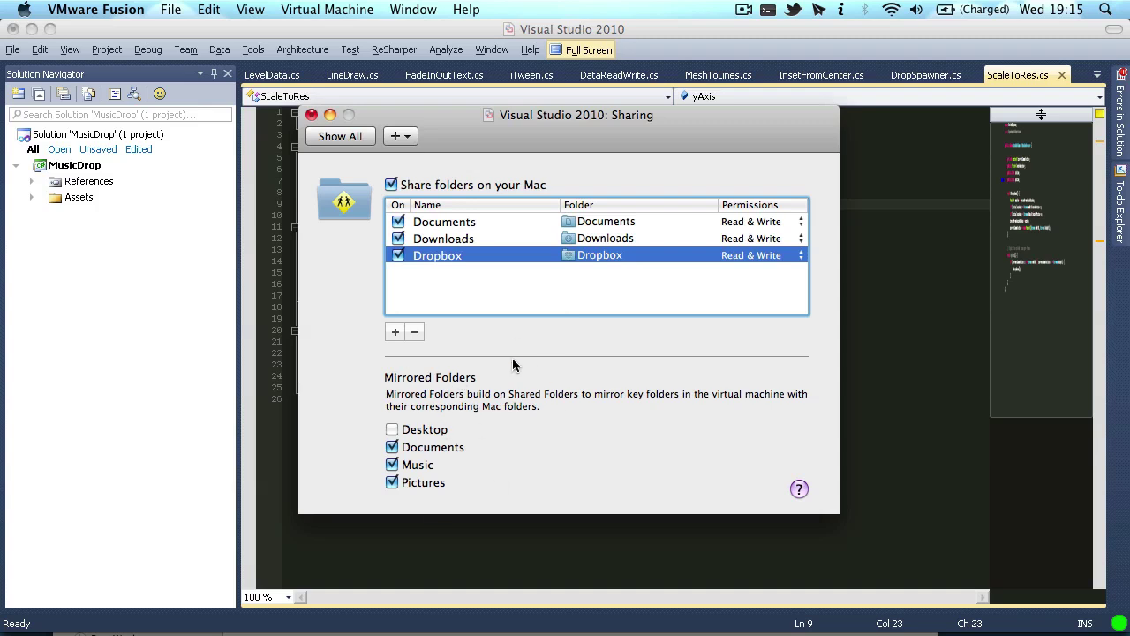
Revisit the Sharing page from the settings overview and close the virtual machine's settings window.
click(353, 136)
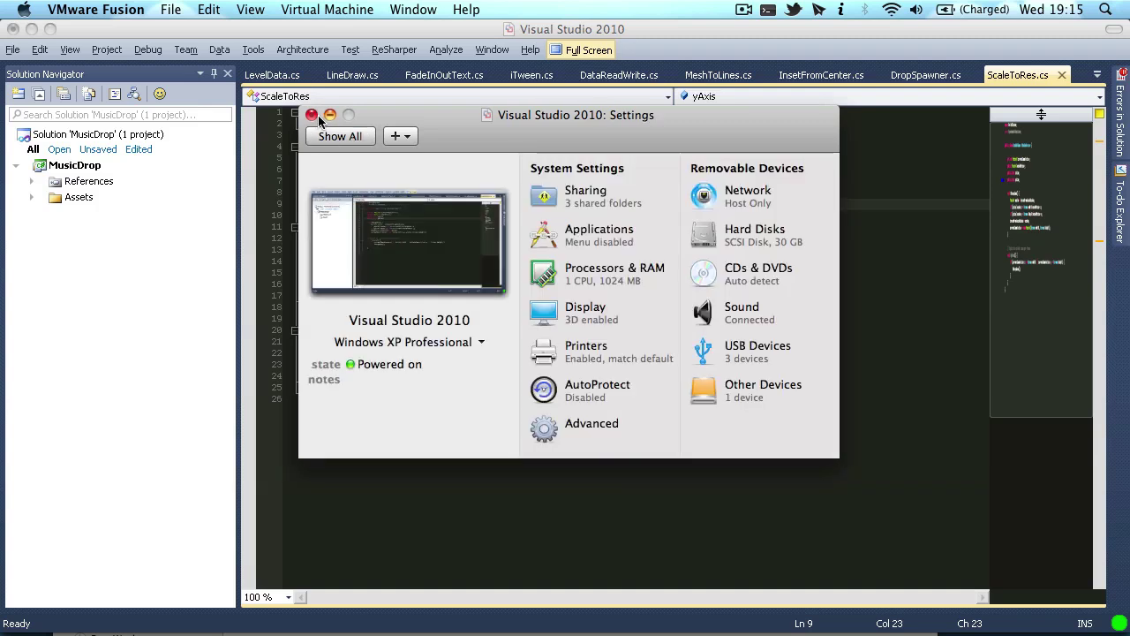
click(560, 196)
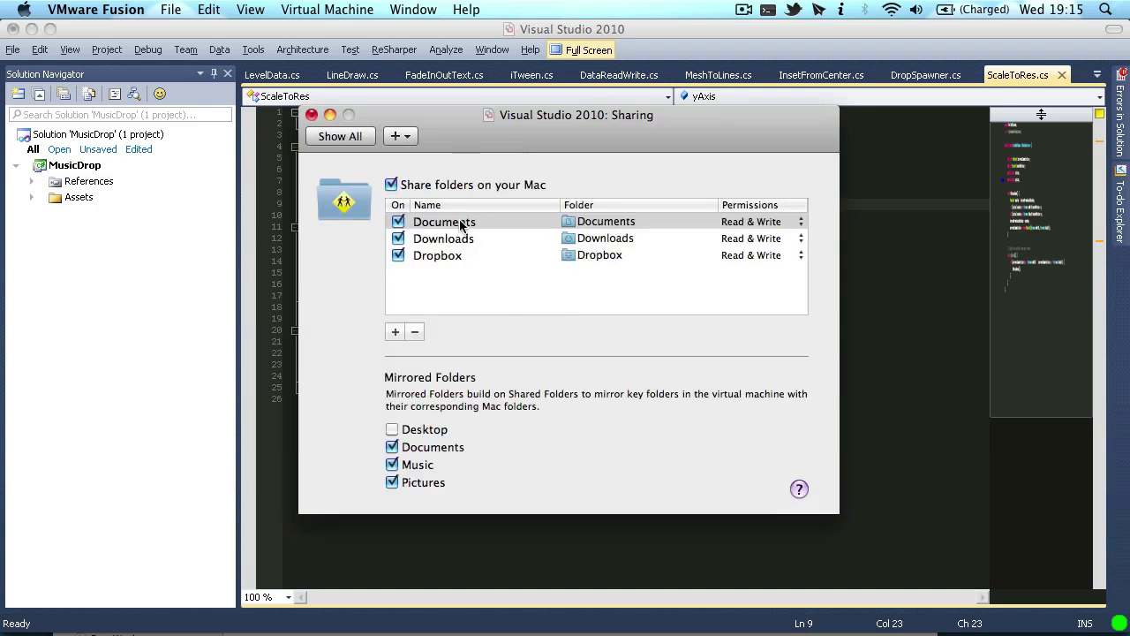
click(464, 243)
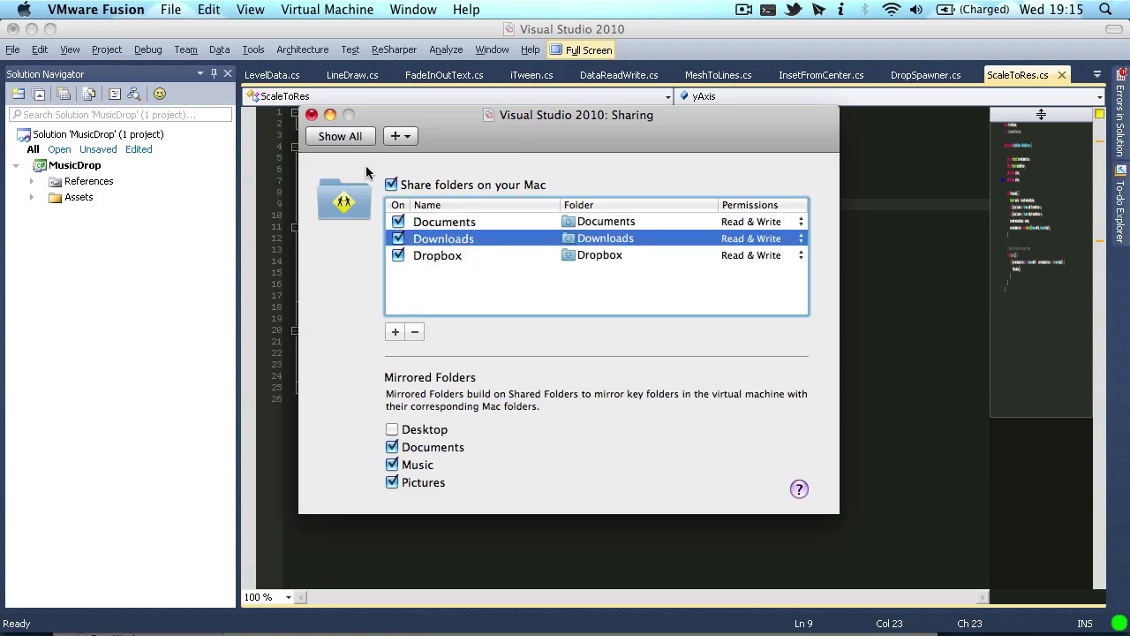
click(312, 114)
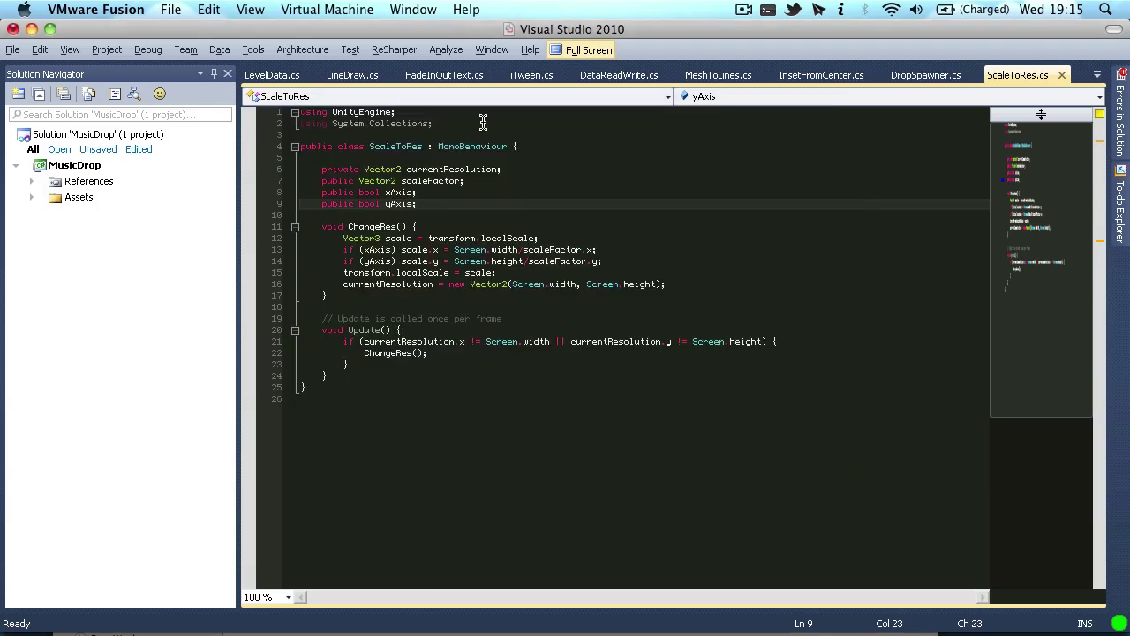
Leave Visual Studio's full-screen view and open the Z: shared folders drive from My Computer to check its folders.
click(583, 49)
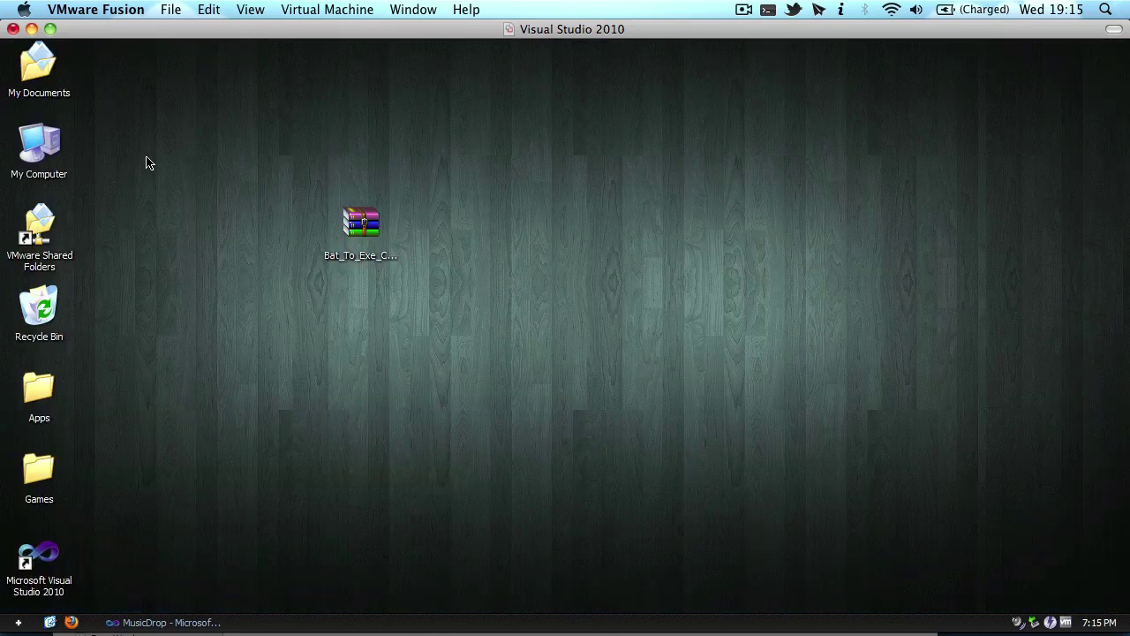
double_click(66, 160)
click(532, 497)
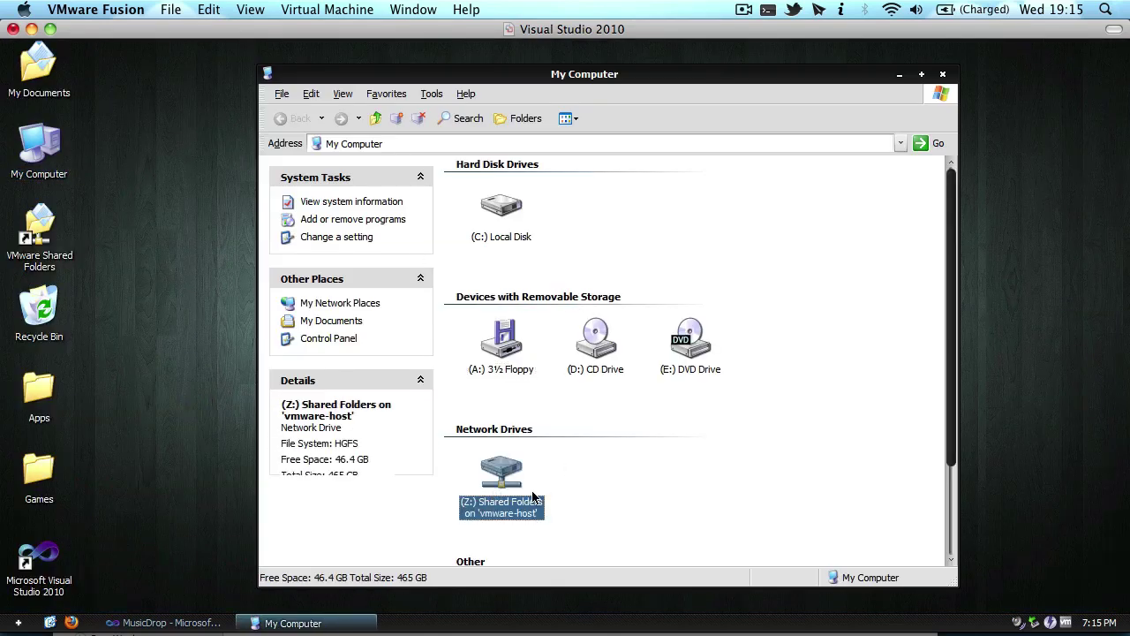
double_click(492, 473)
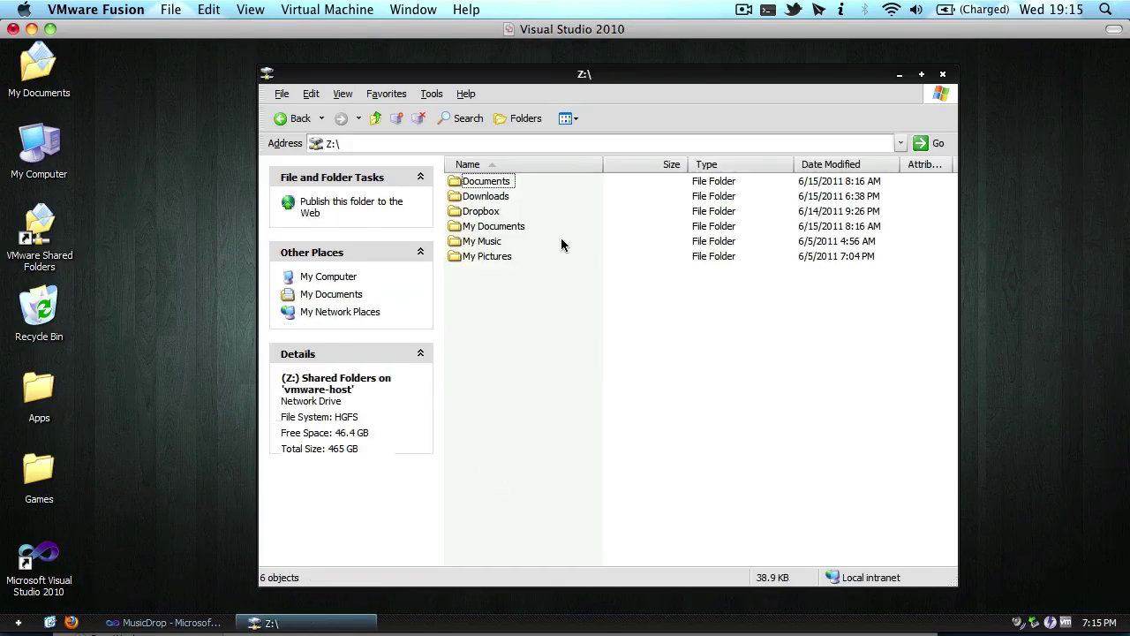
click(485, 181)
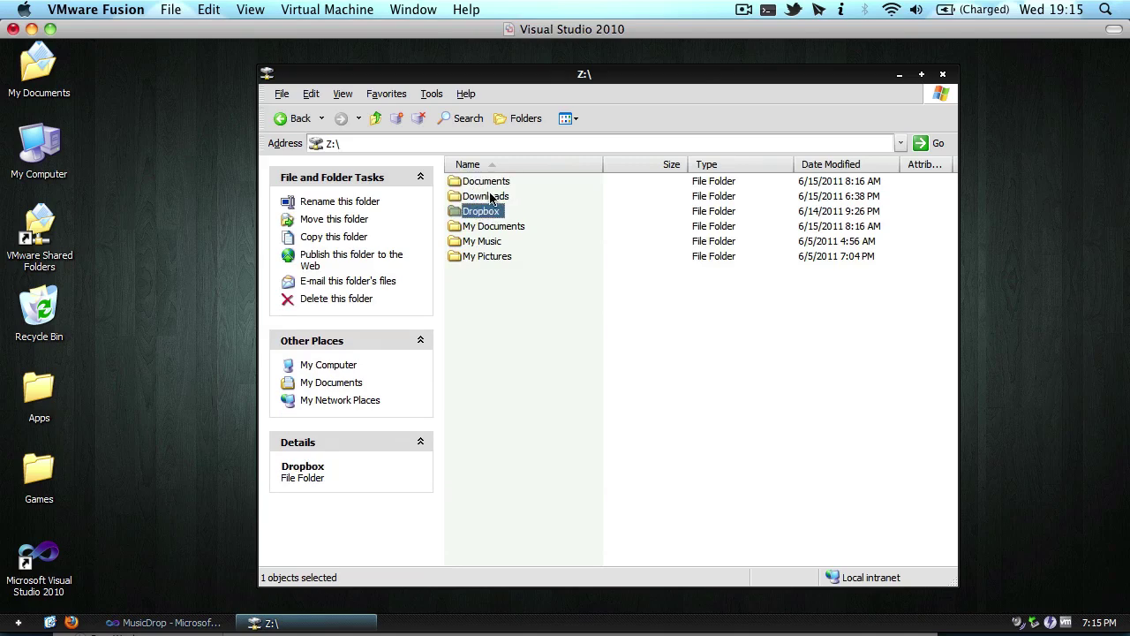
Check the contents of the Documents and Dropbox folders on the Z: drive, then clear its window from the desktop.
double_click(487, 182)
click(294, 118)
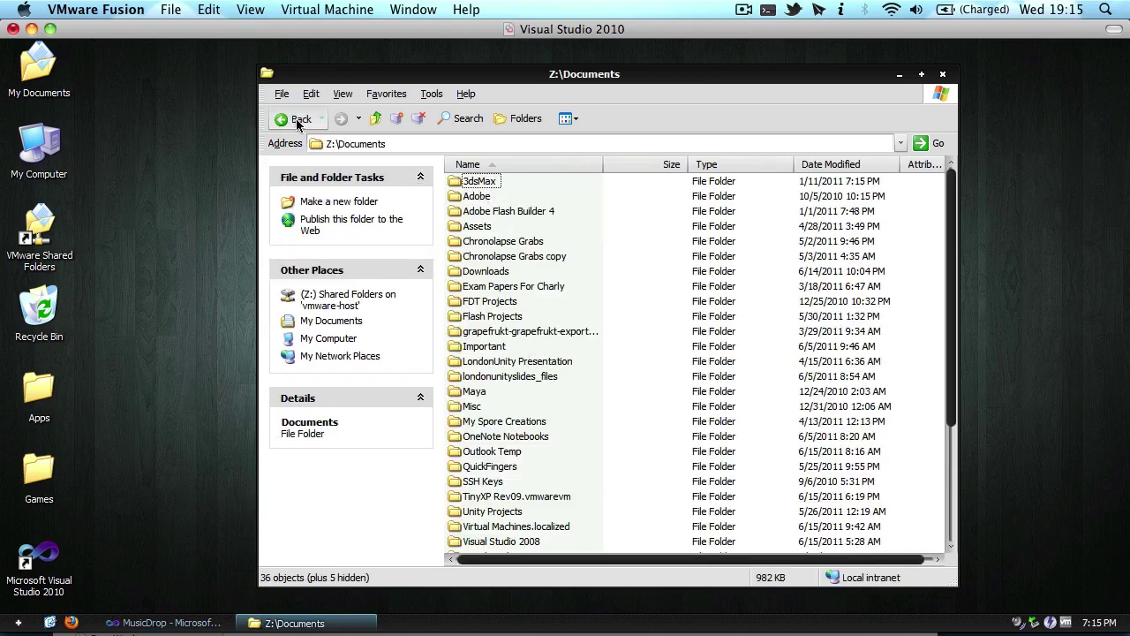
double_click(487, 214)
click(375, 119)
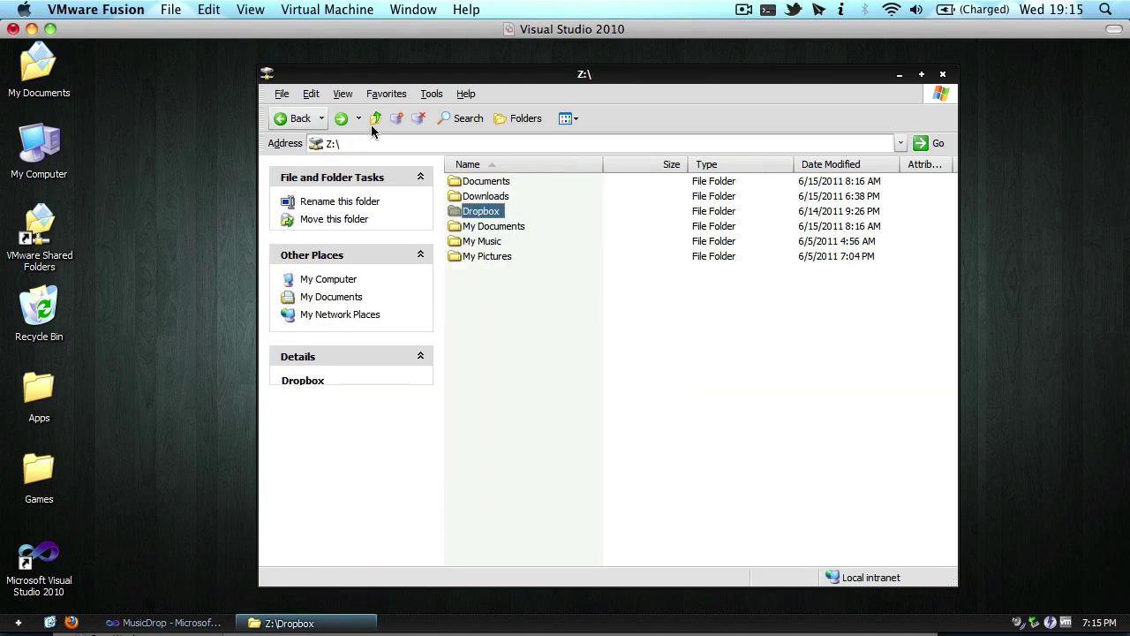
click(943, 73)
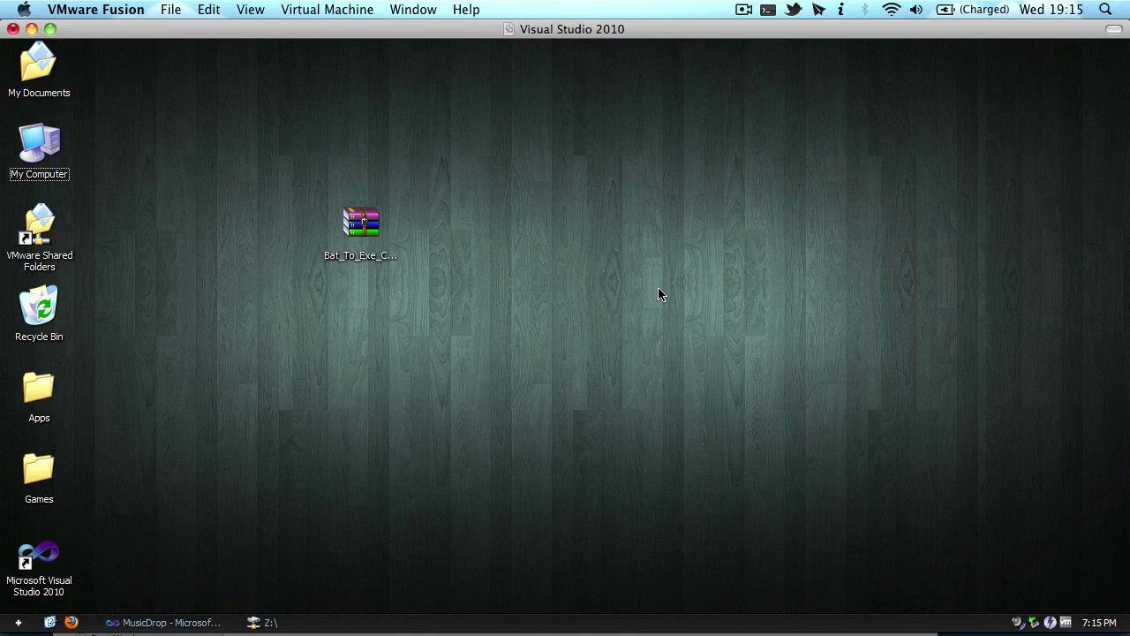
click(355, 248)
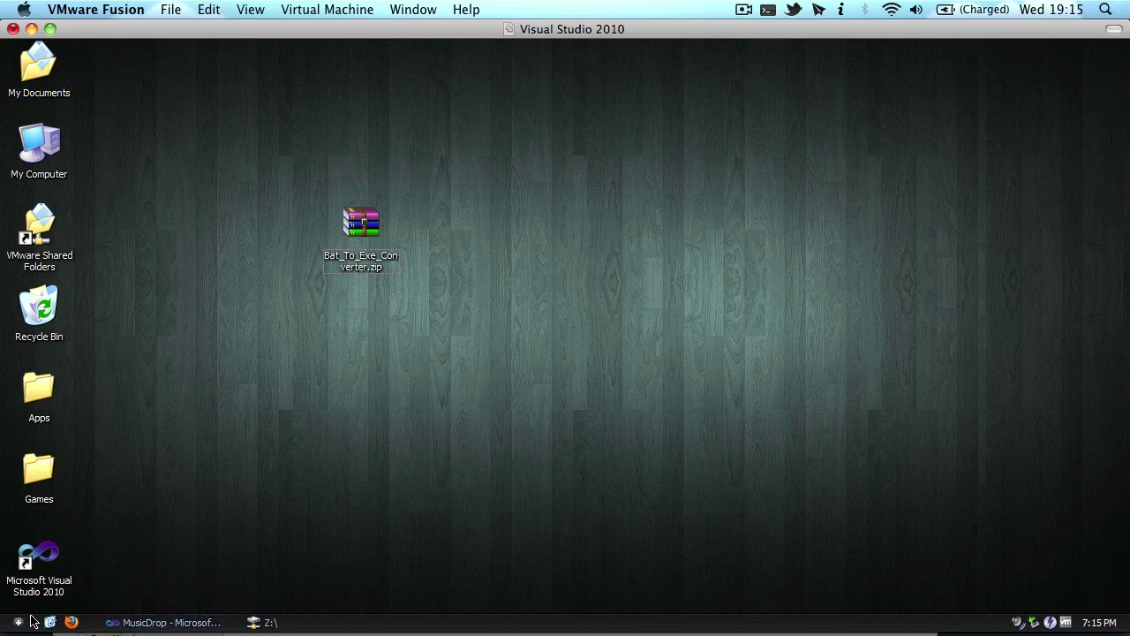
Create a new text document in the root of the C: drive and name it vsrun.bat, accepting the extension change.
double_click(51, 165)
double_click(444, 234)
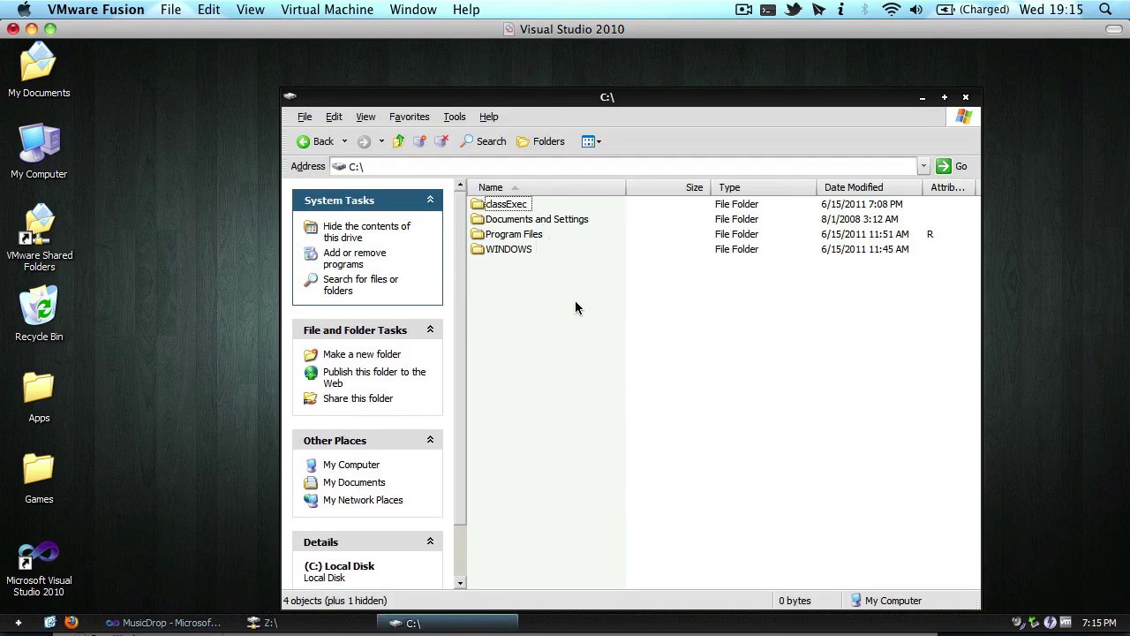
right_click(520, 337)
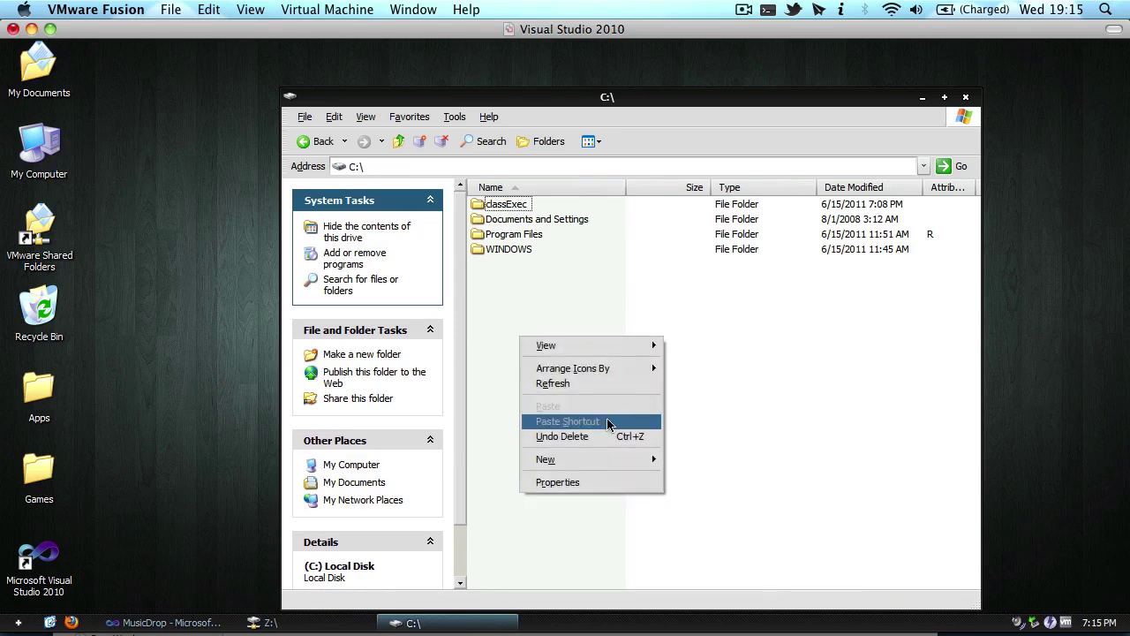
mouse_move(623, 458)
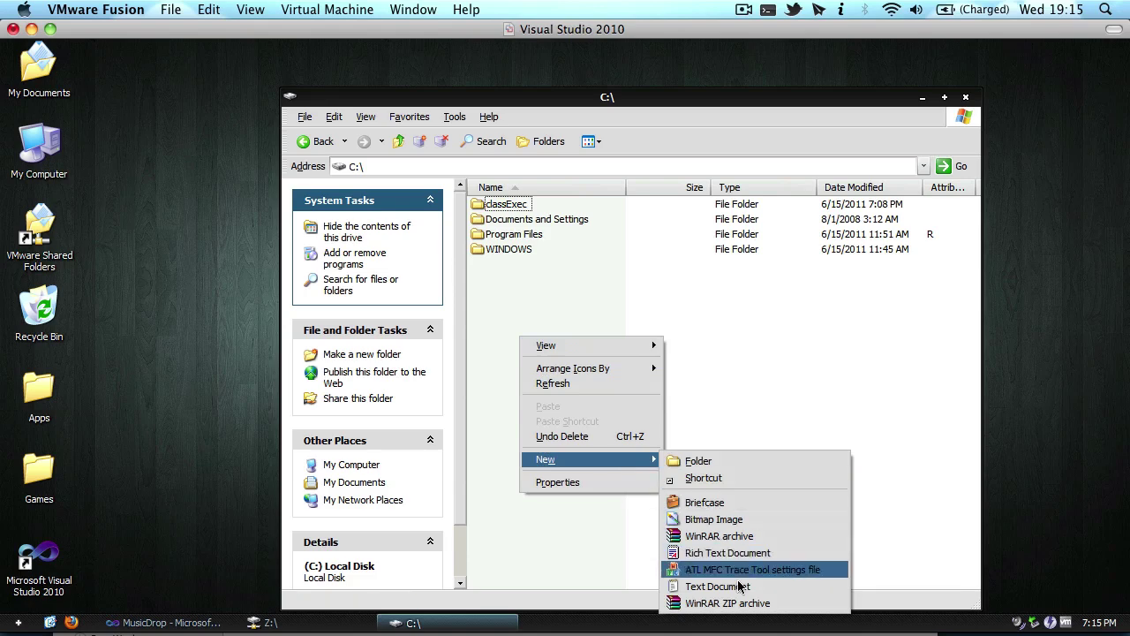
click(698, 587)
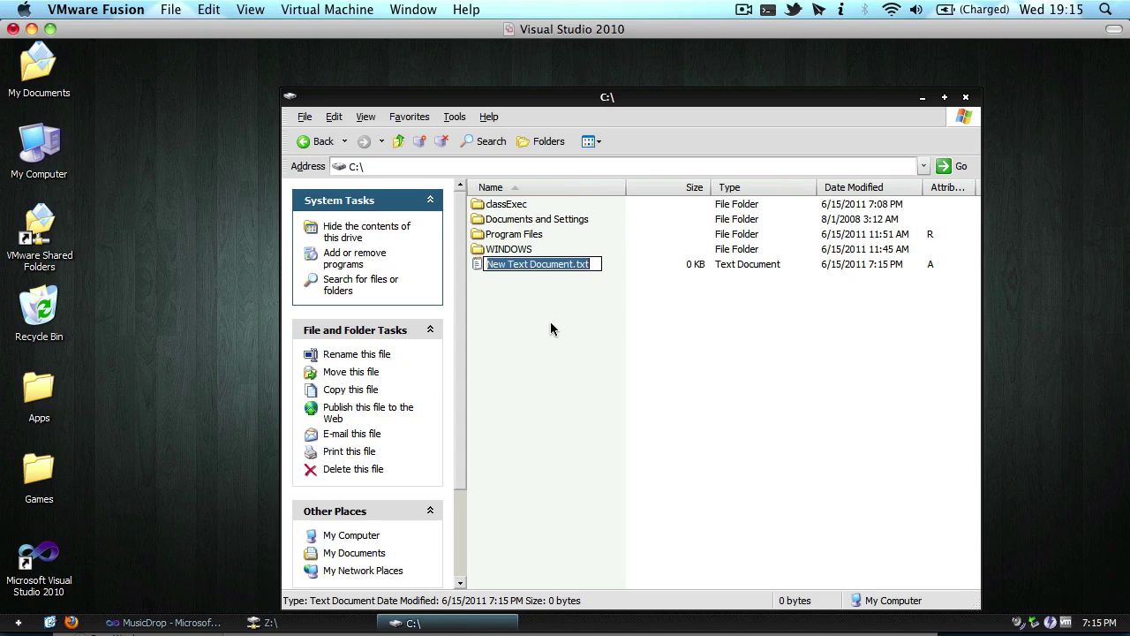
text(vsrun.bat)
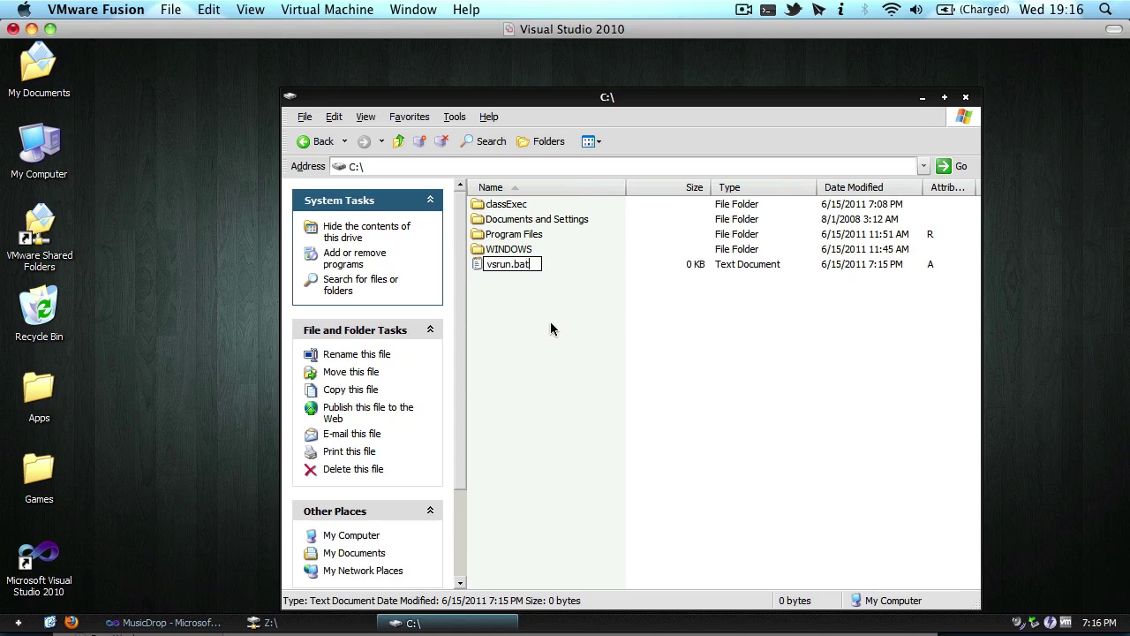
key(Return)
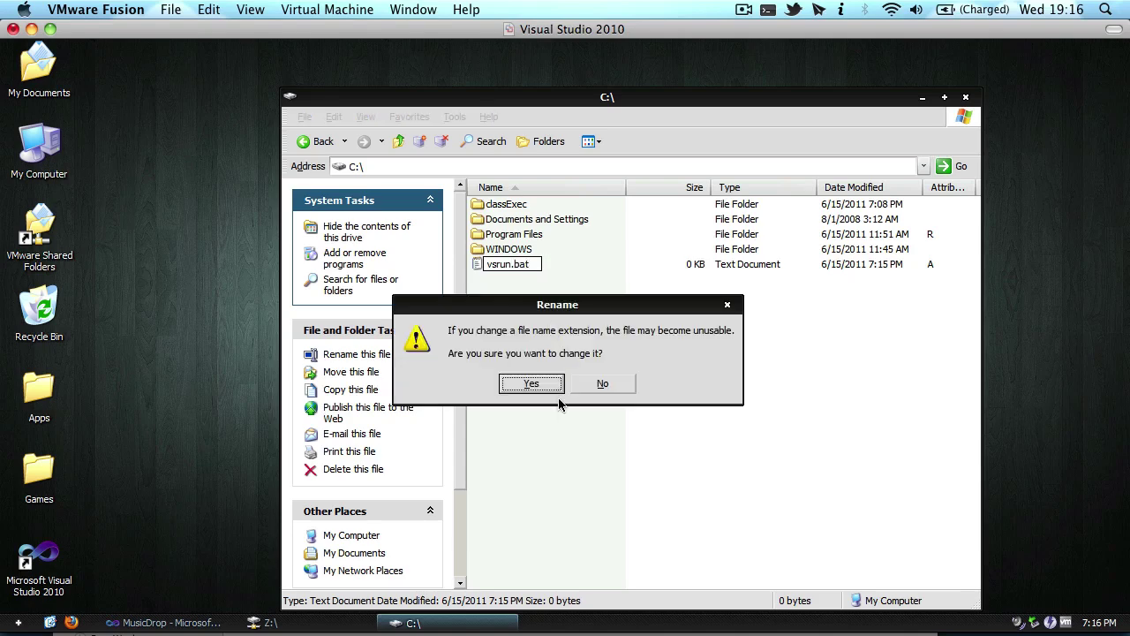
click(531, 385)
Edit vsrun.bat to contain the line start "" %1, save it and close the editor.
right_click(506, 267)
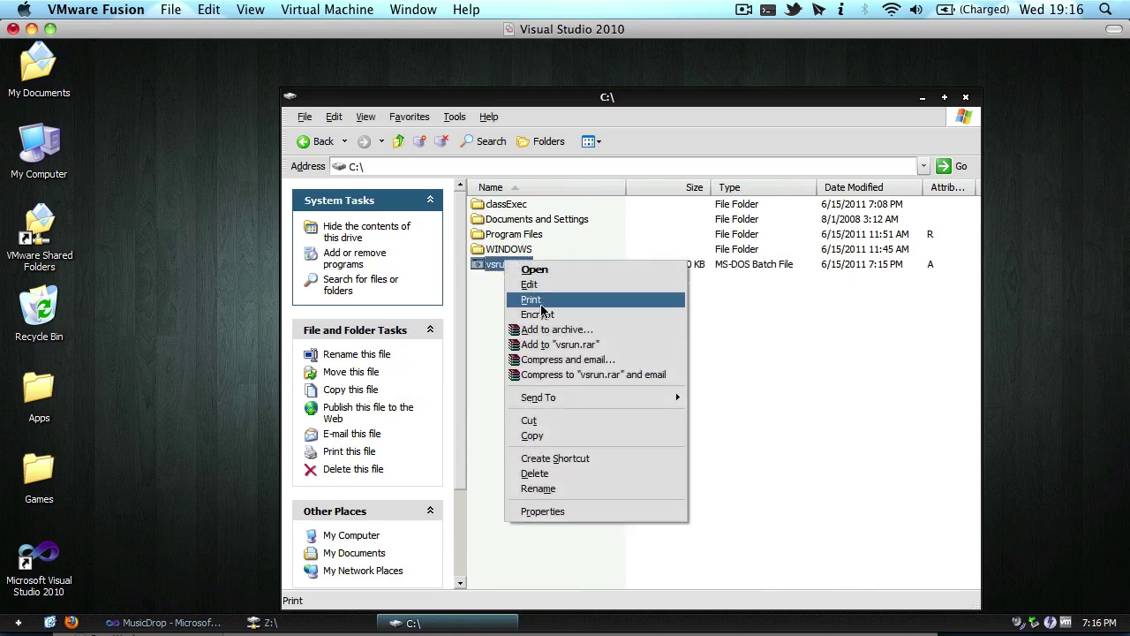
click(546, 285)
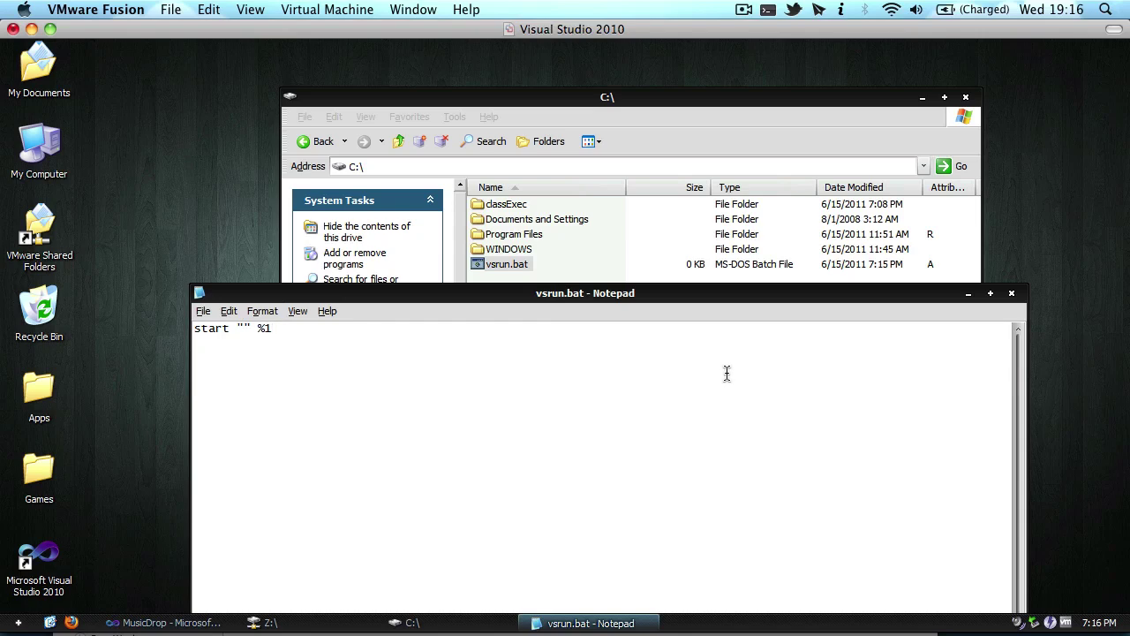
click(1012, 294)
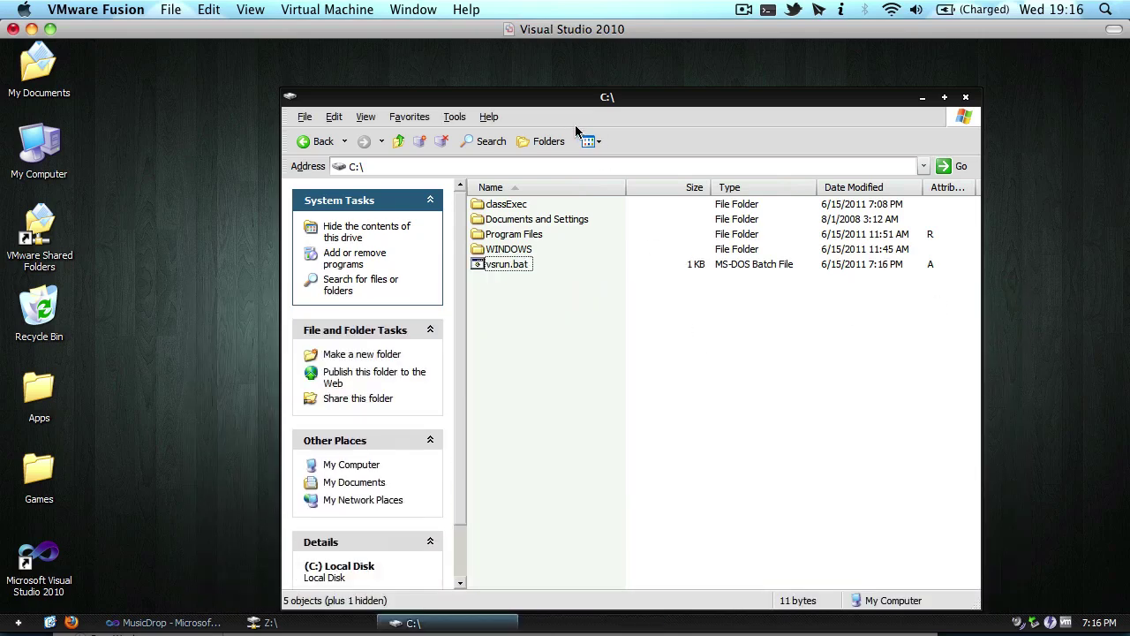
Test vsrun.bat by running it from the C: drive, and close the command window it opens.
drag(583, 104, 718, 76)
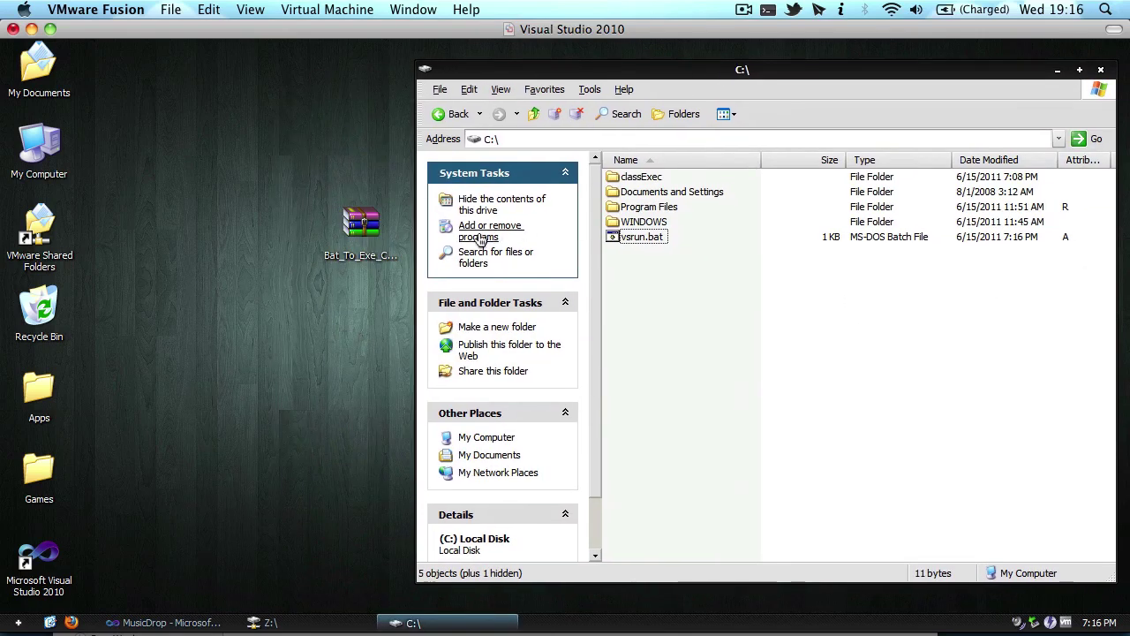
double_click(630, 239)
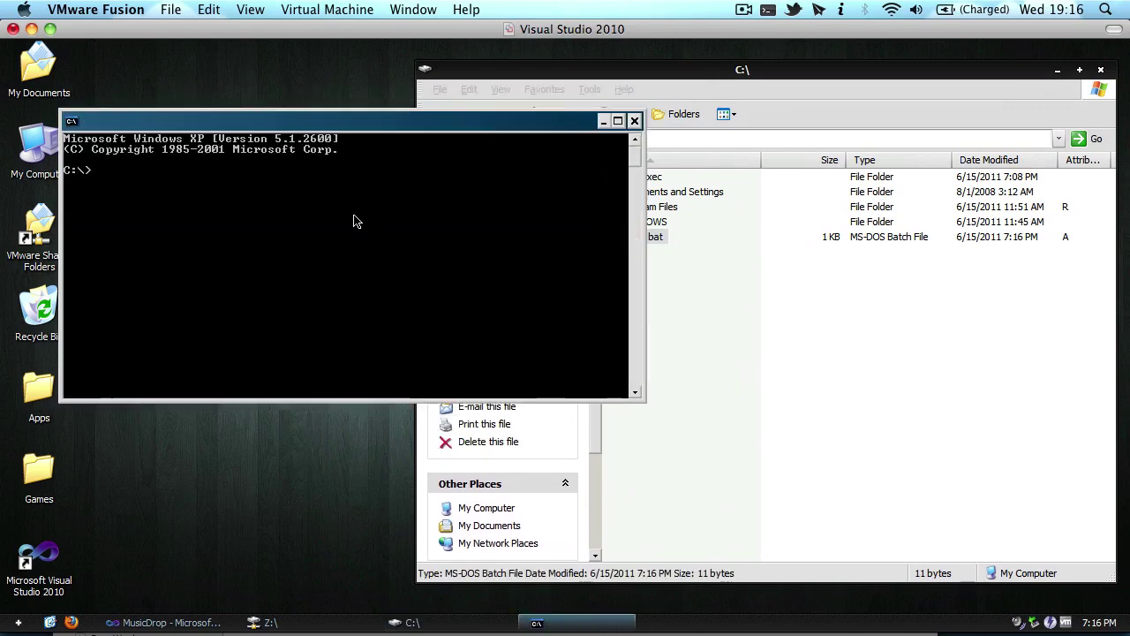
click(624, 118)
double_click(642, 239)
click(677, 166)
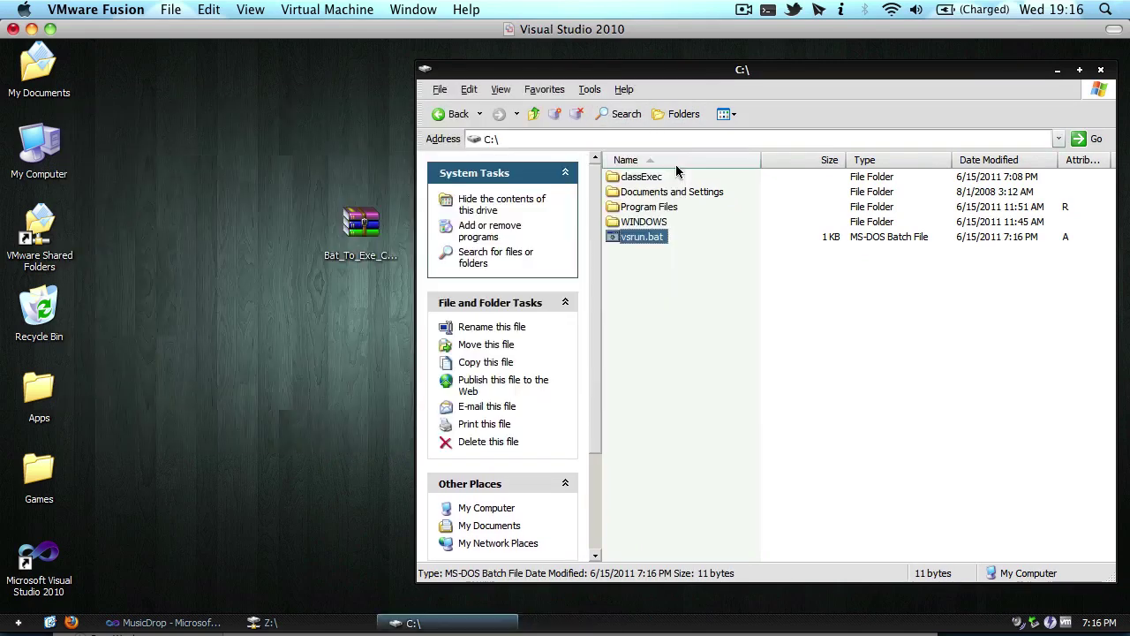
click(694, 311)
click(642, 236)
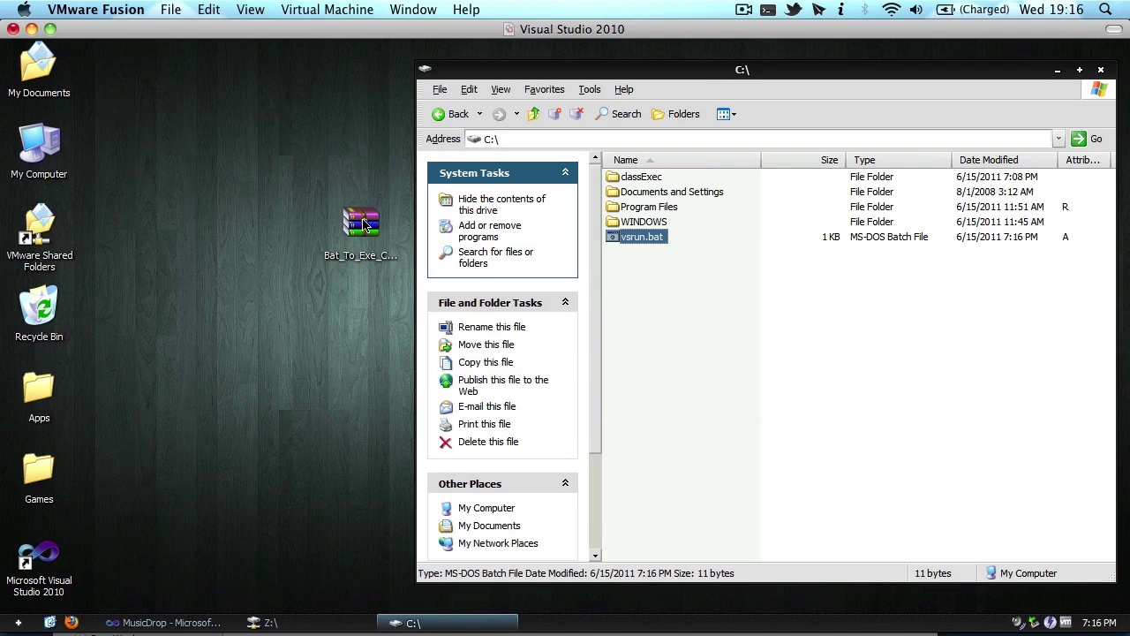
Open the Bat_To_Exe_Converter.zip archive on the desktop and dismiss the WinRAR licence notice.
double_click(363, 224)
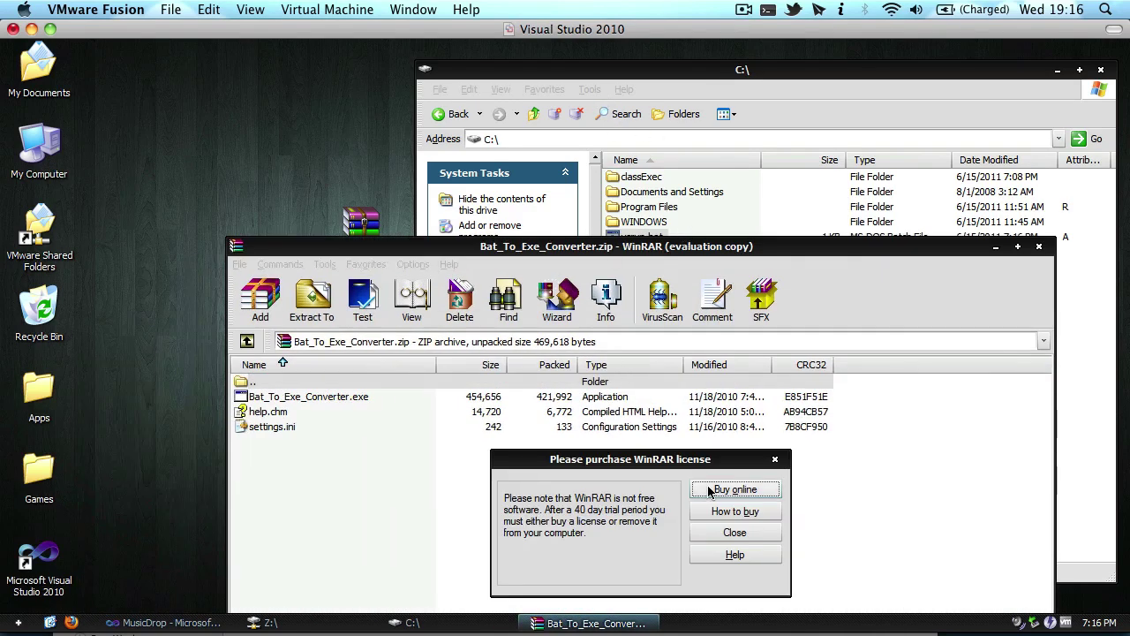
click(732, 537)
Switch to Firefox to view the Bat To Exe Converter download page, then return to VMware Fusion.
key(super+Tab)
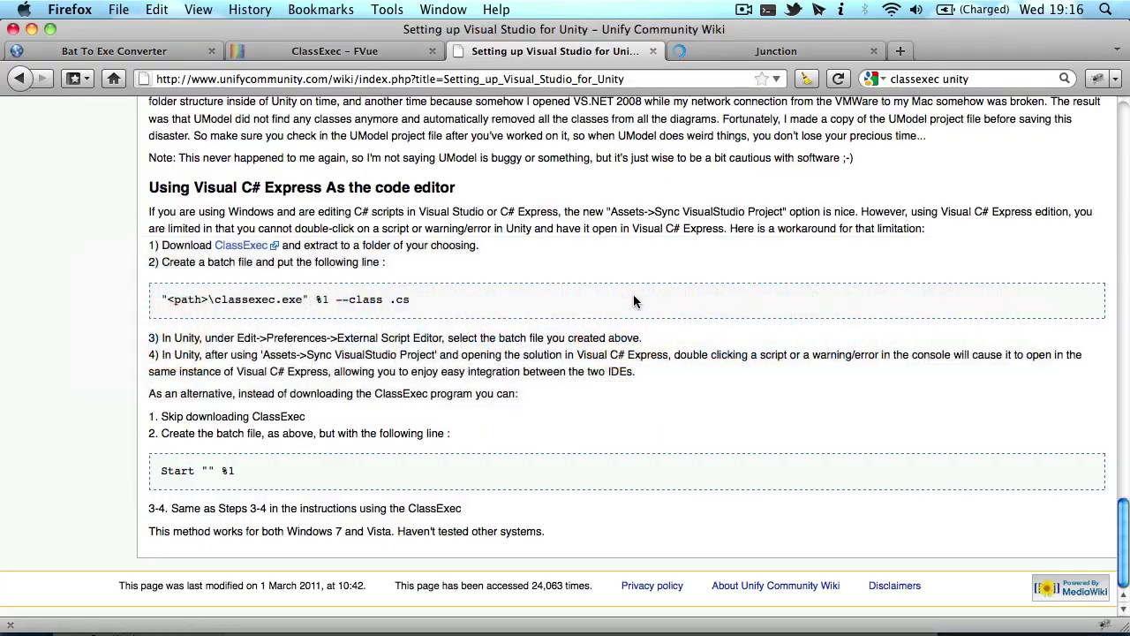
click(133, 53)
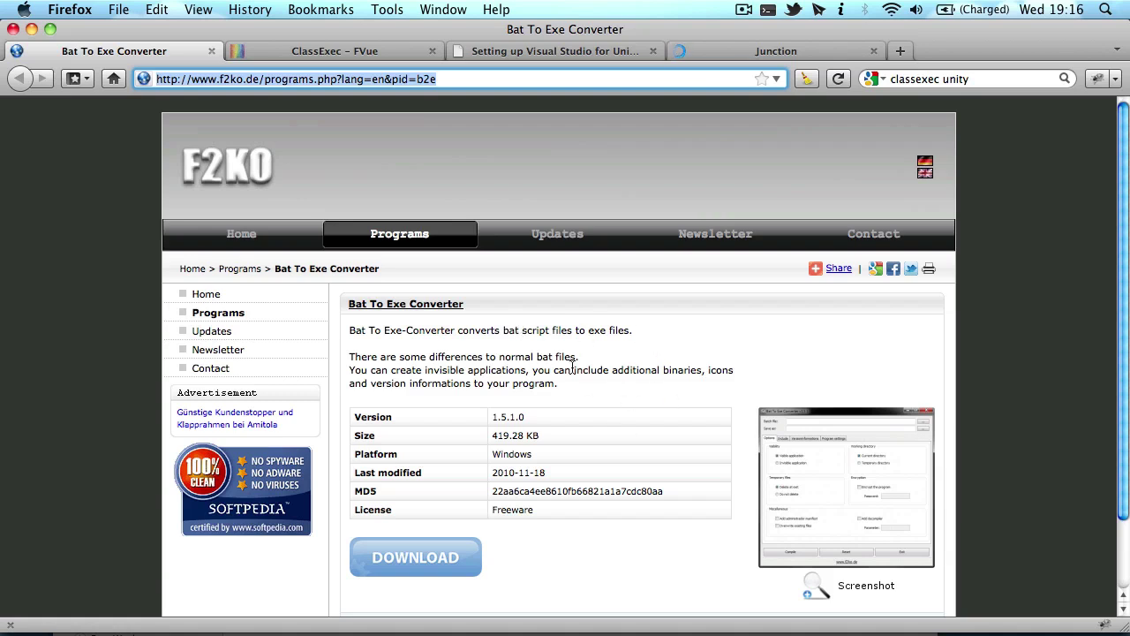
key(super+Tab)
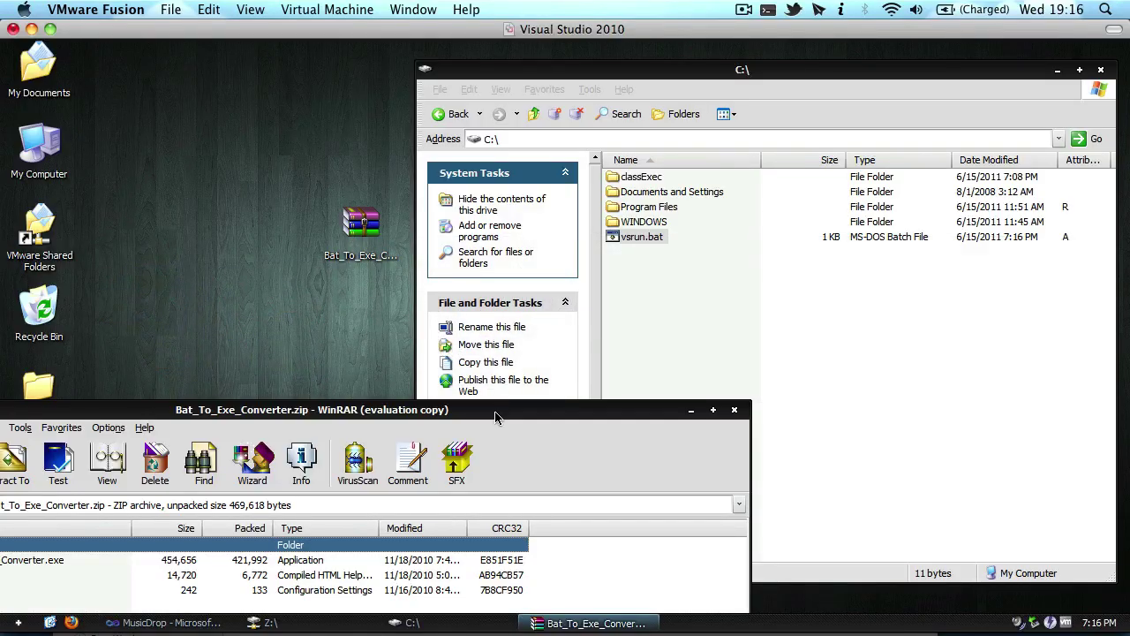
Launch Bat_To_Exe_Converter.exe from the archive and choose C:\vsrun.bat as the batch file to convert.
drag(495, 418, 716, 236)
double_click(268, 380)
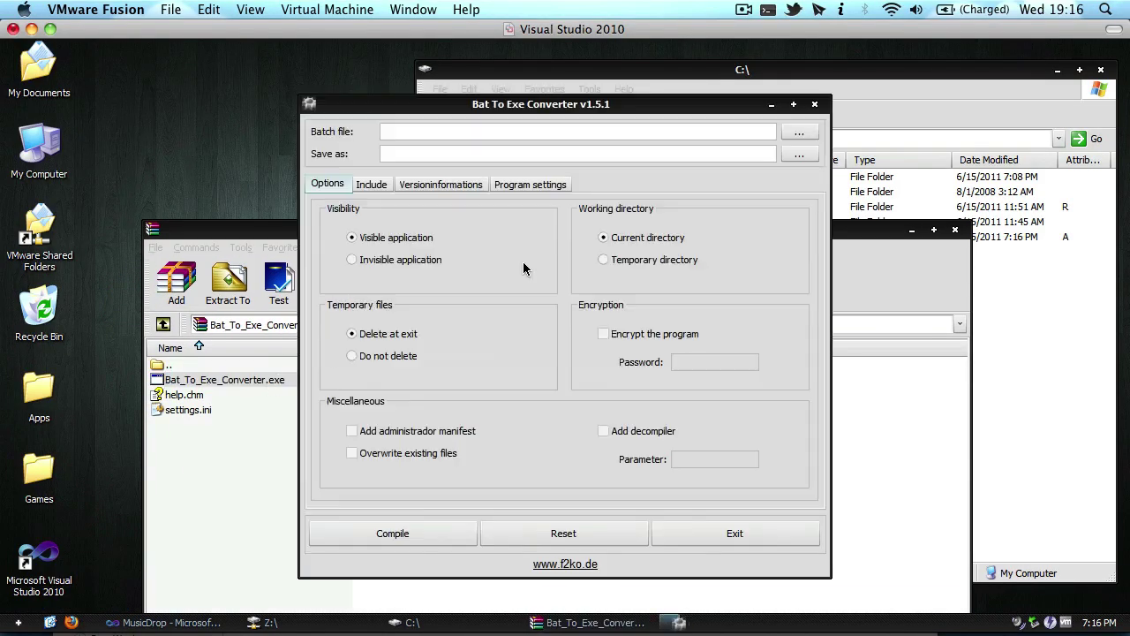
click(798, 132)
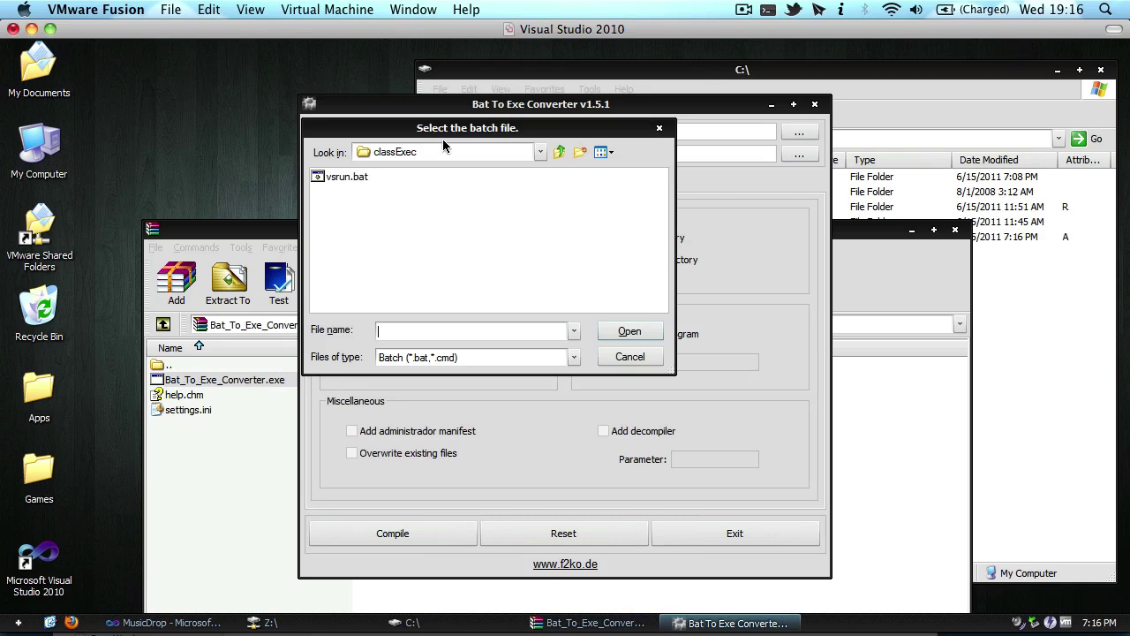
click(559, 152)
click(350, 238)
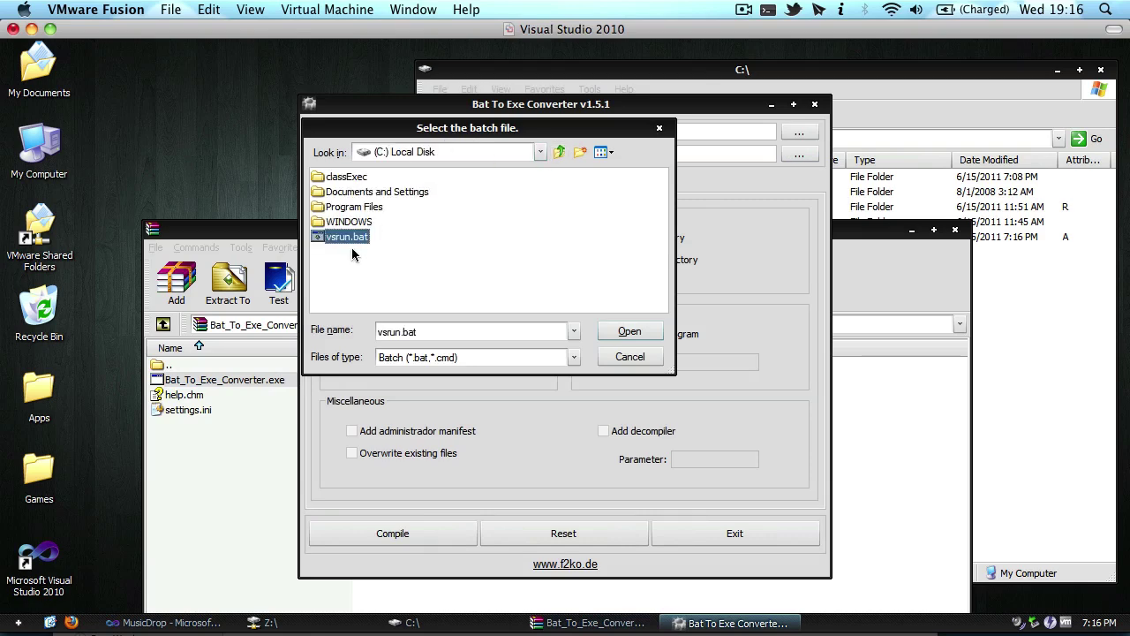
double_click(342, 244)
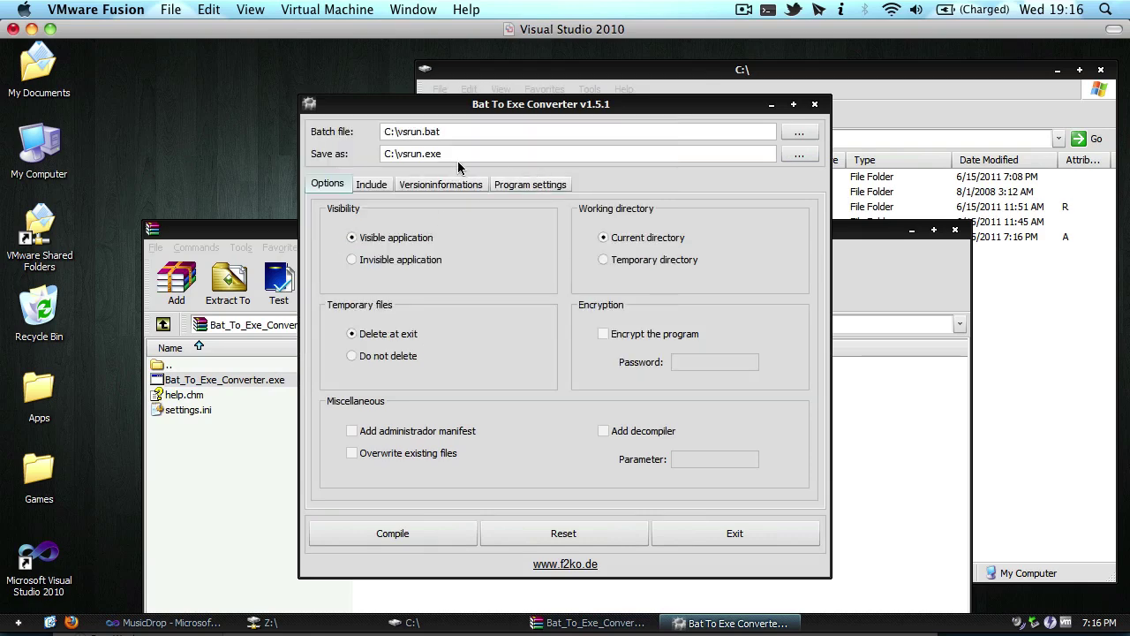
Compile the batch file to C:\vsrun.exe as an invisible application, close the converter and bring the C: window forward.
click(350, 264)
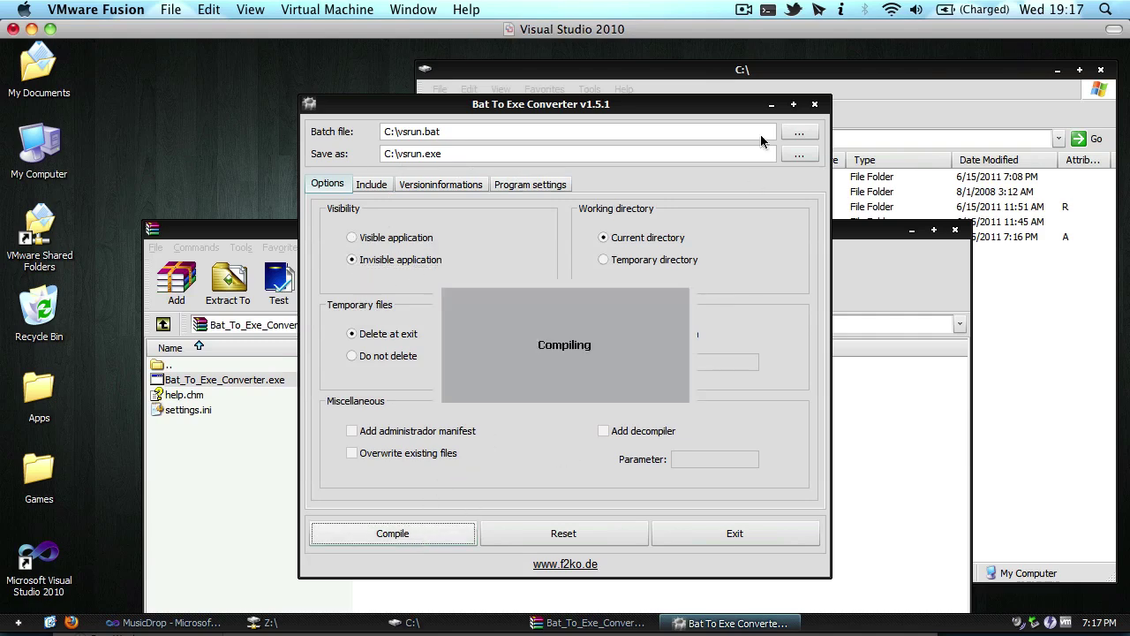
click(814, 104)
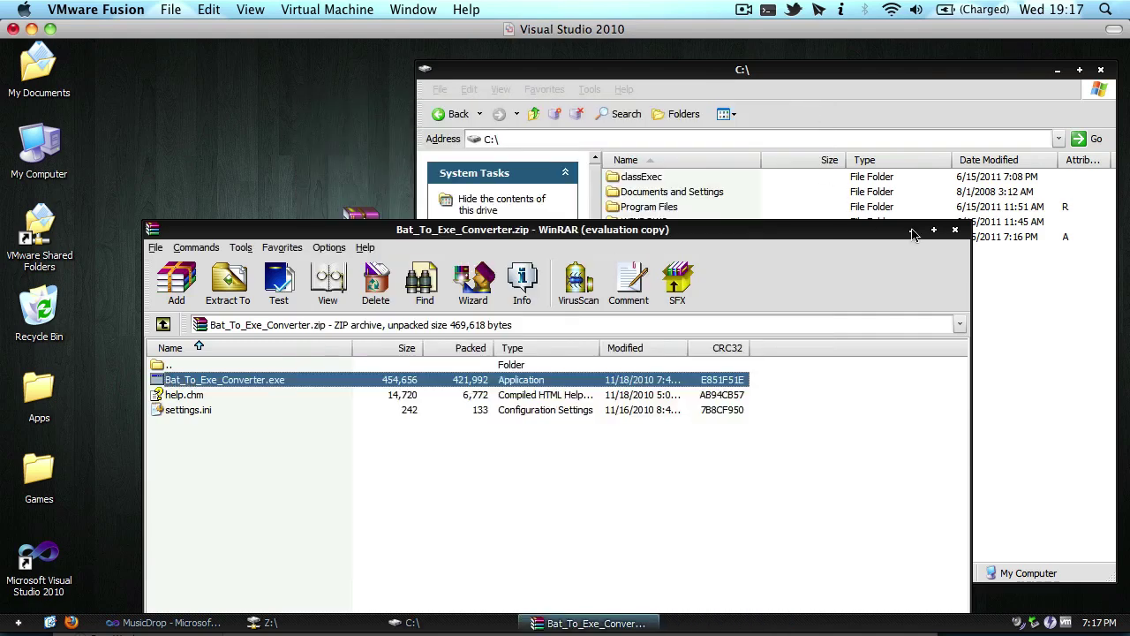
click(777, 207)
Test vsrun.exe by running it several times, closing each command window it opens.
click(643, 252)
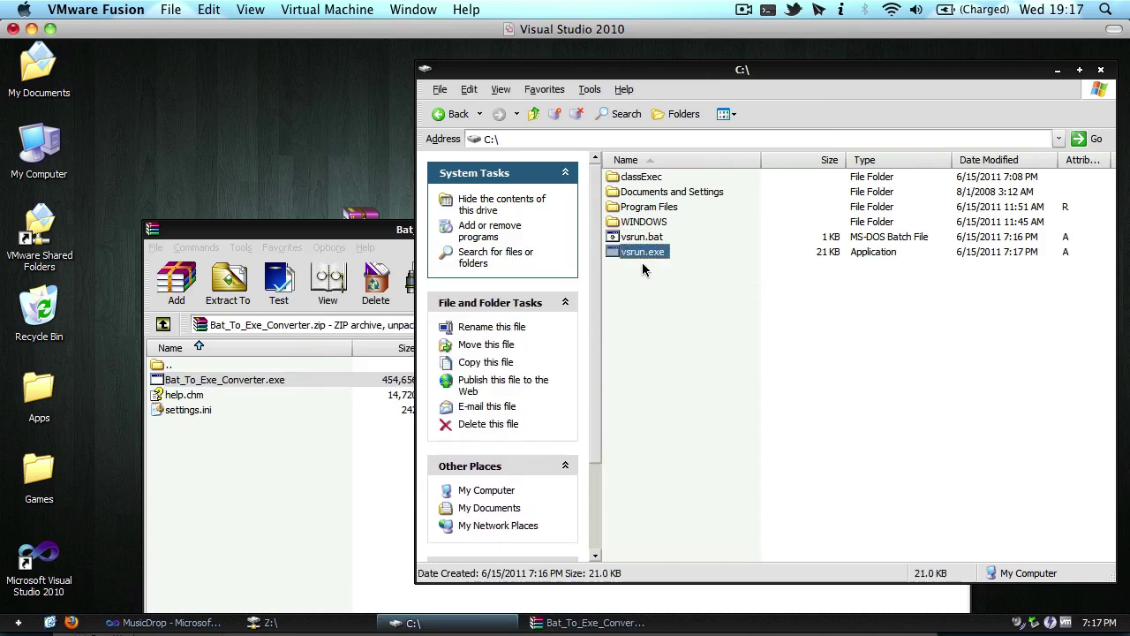
ctrl+click(639, 253)
double_click(636, 252)
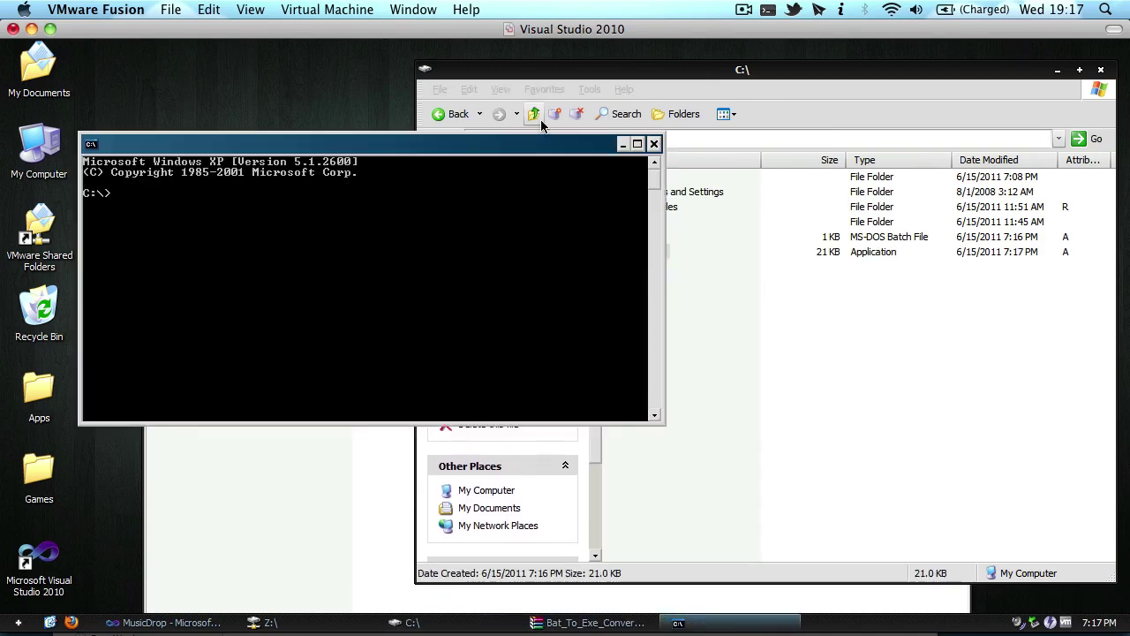
click(654, 143)
double_click(643, 251)
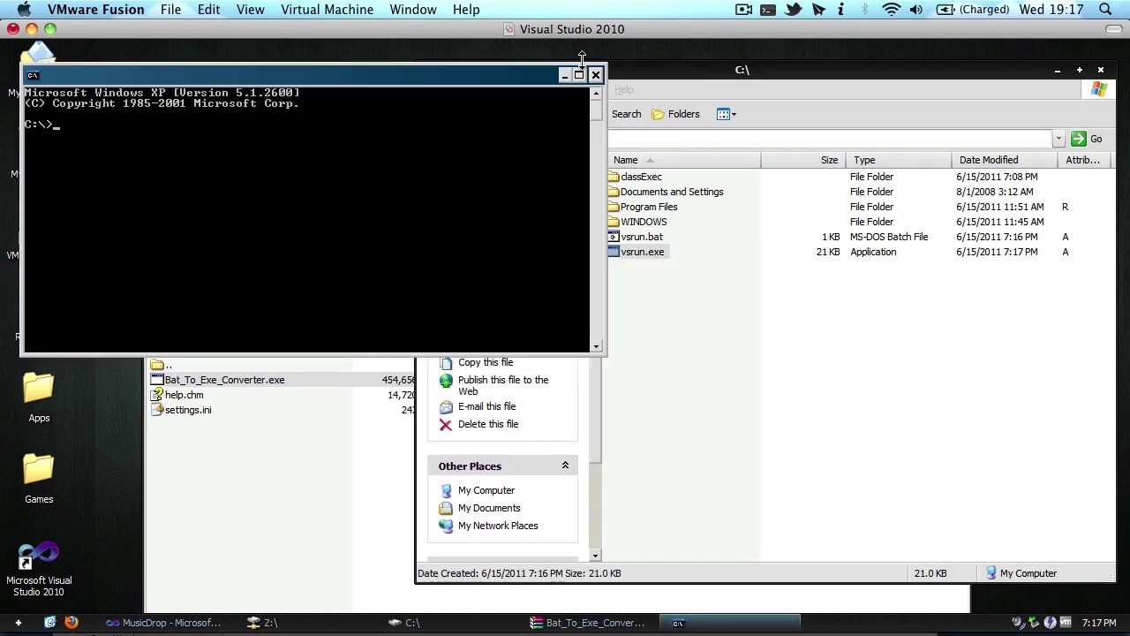
click(596, 74)
double_click(643, 252)
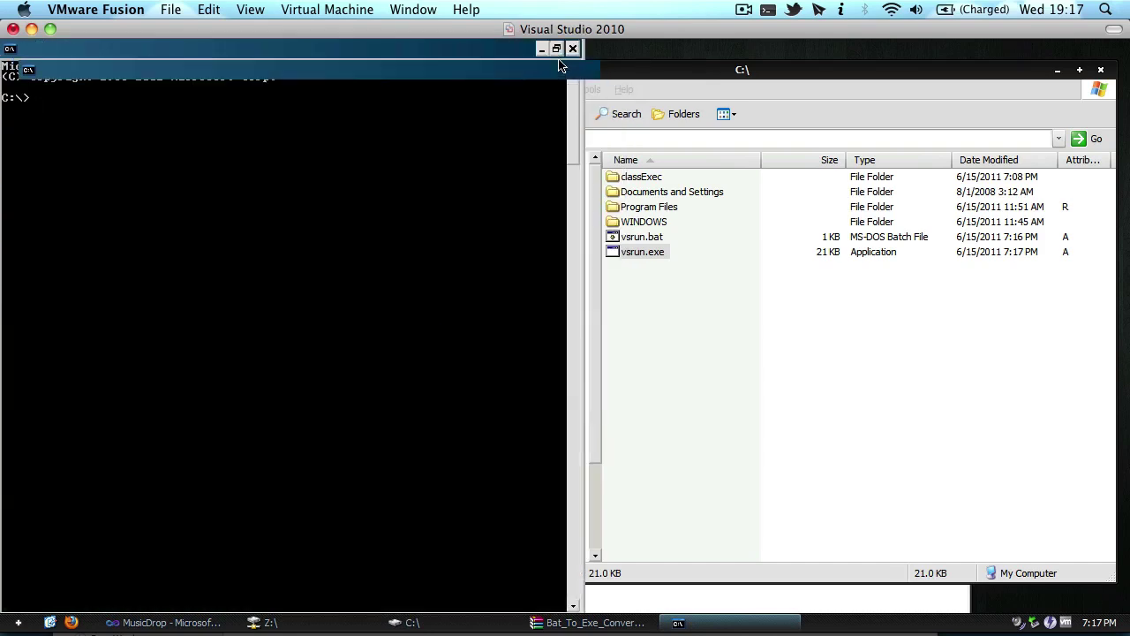
click(616, 98)
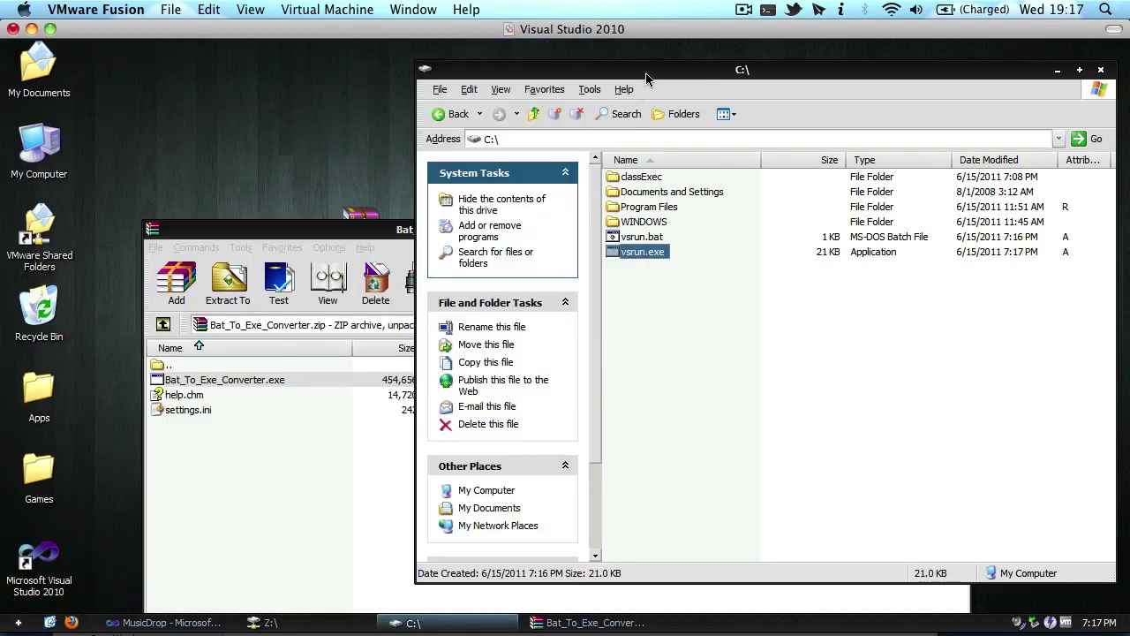
drag(643, 71, 572, 76)
click(577, 256)
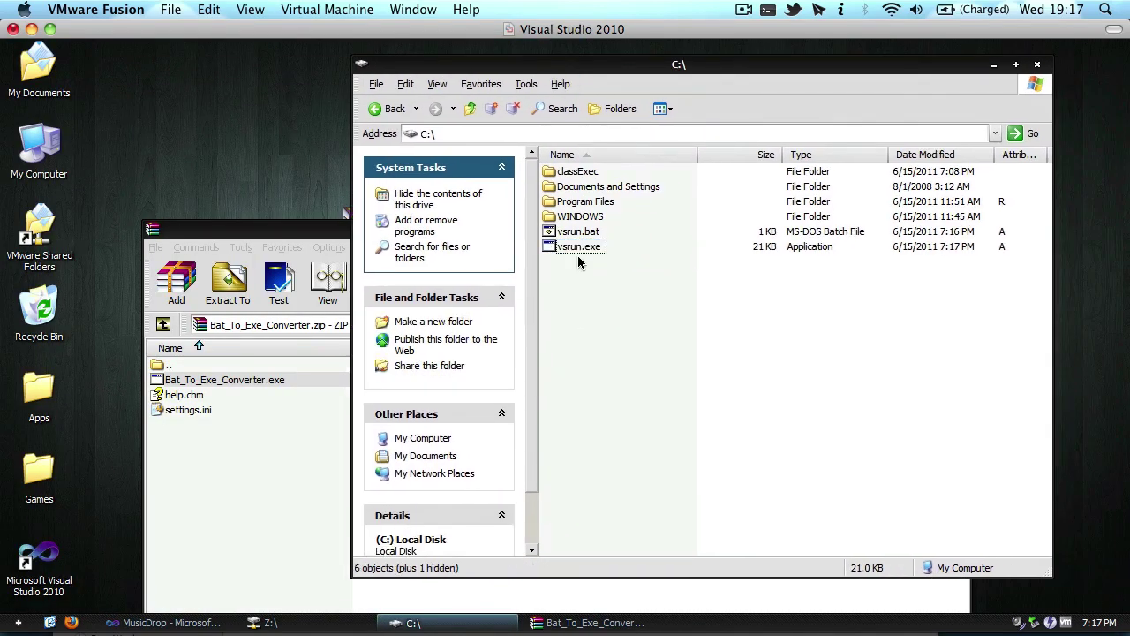
right_click(578, 249)
click(560, 365)
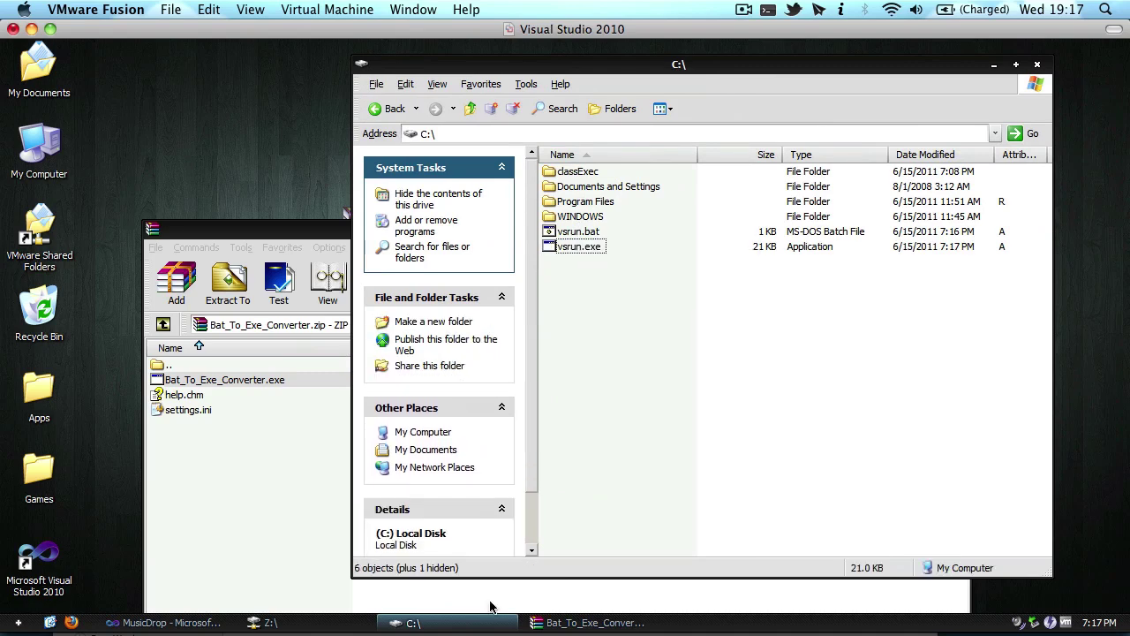
Switch to Finder, open Documents in a new window and show the package contents of the TinyXP Rev09 virtual machine.
key(super+Tab)
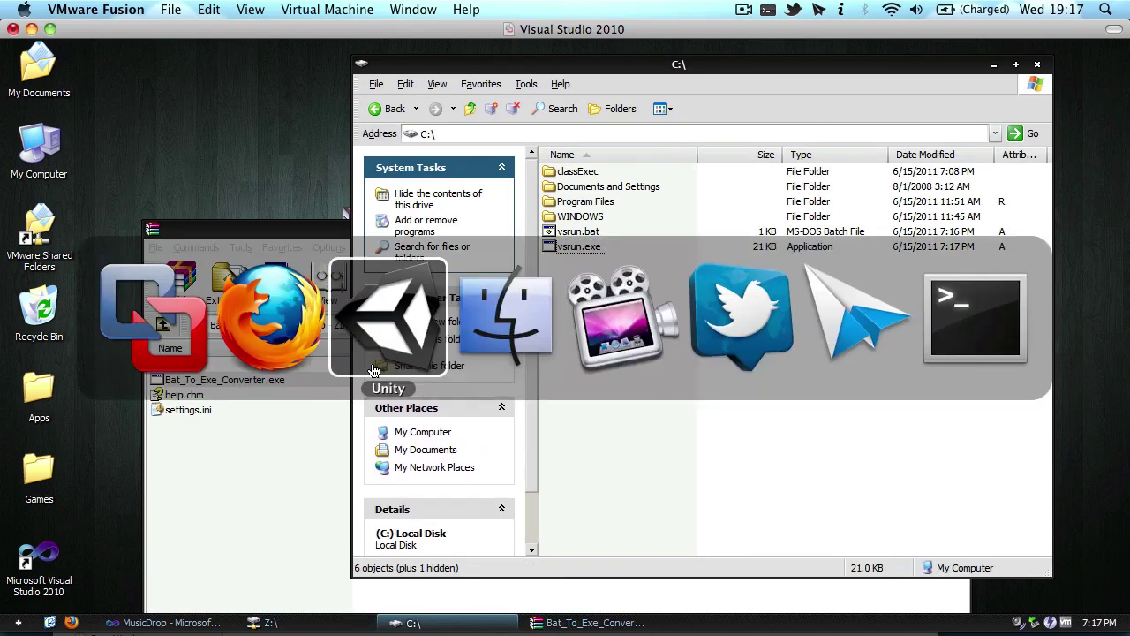
click(506, 318)
key(super+n)
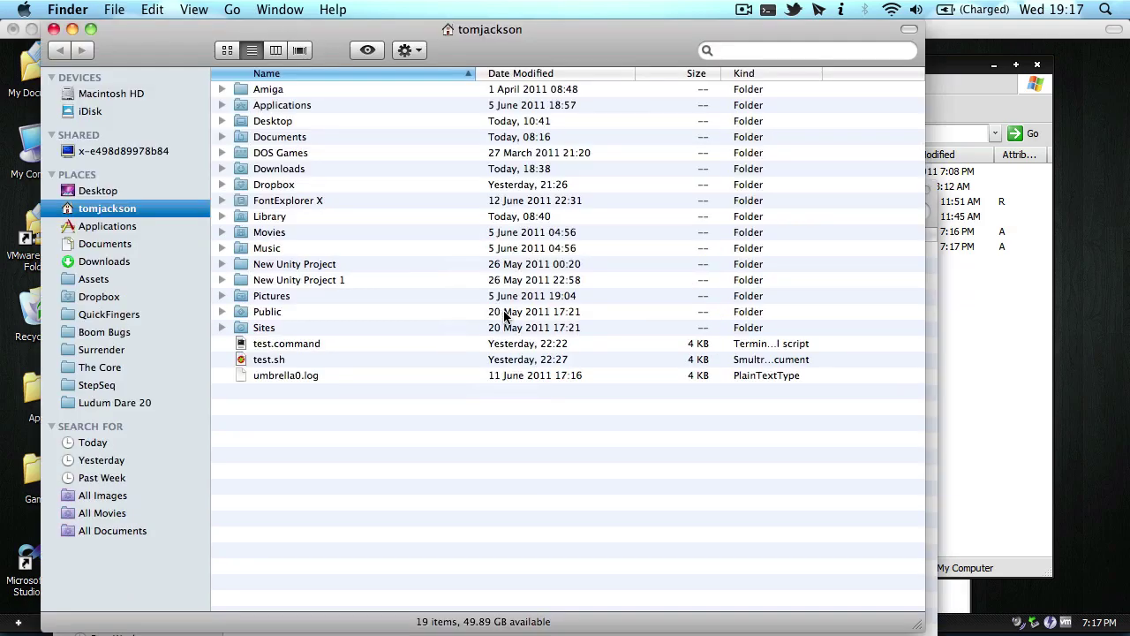
click(101, 240)
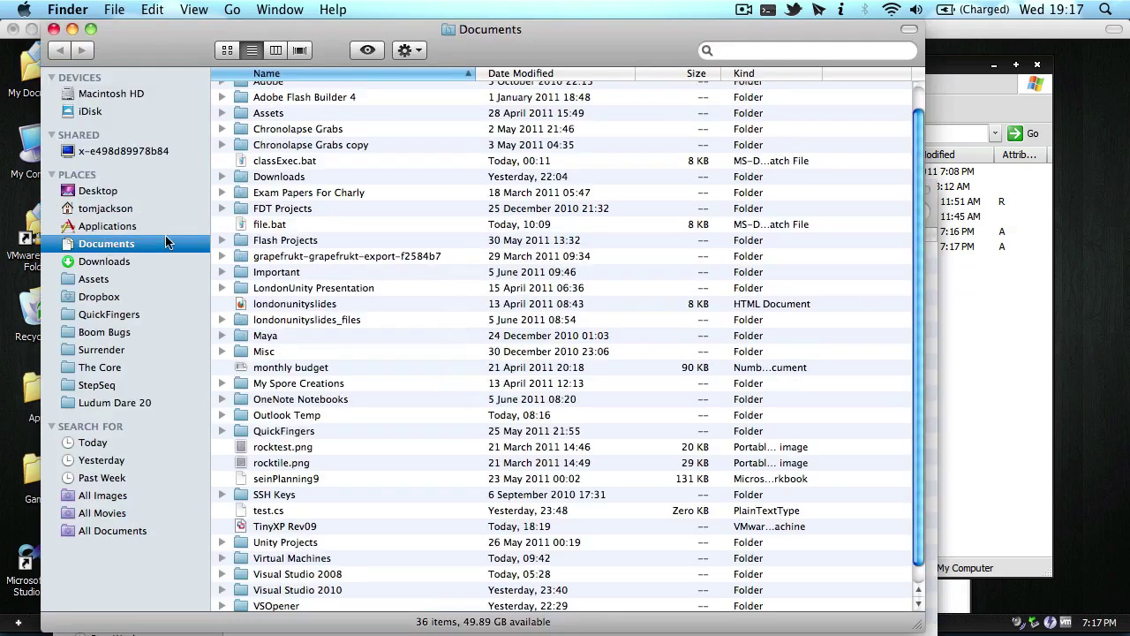
click(294, 528)
right_click(294, 528)
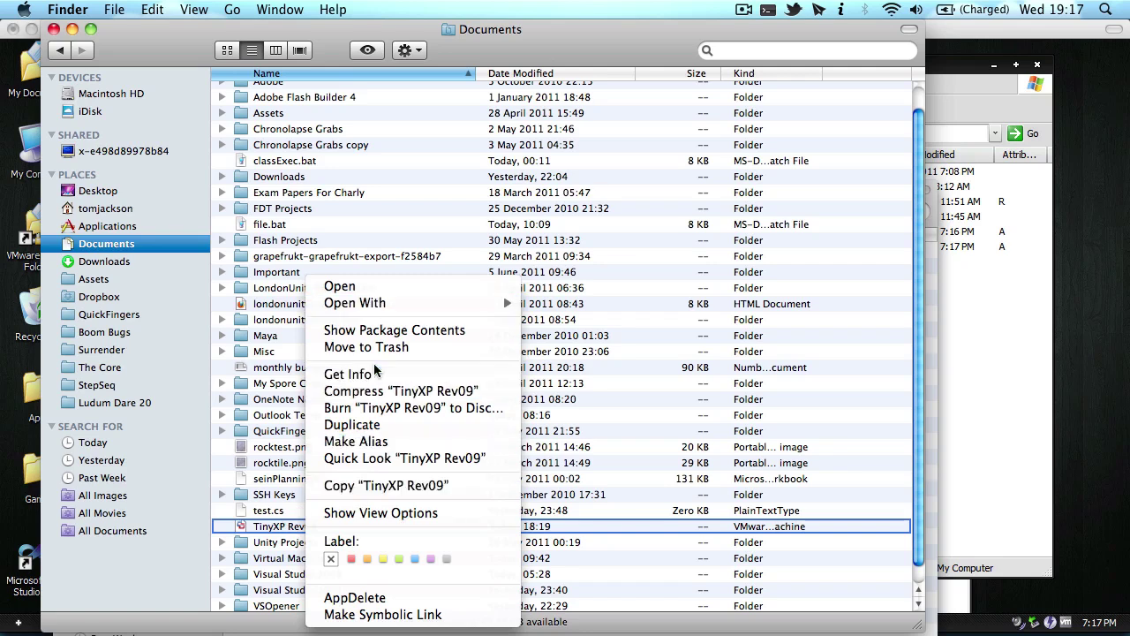
click(385, 329)
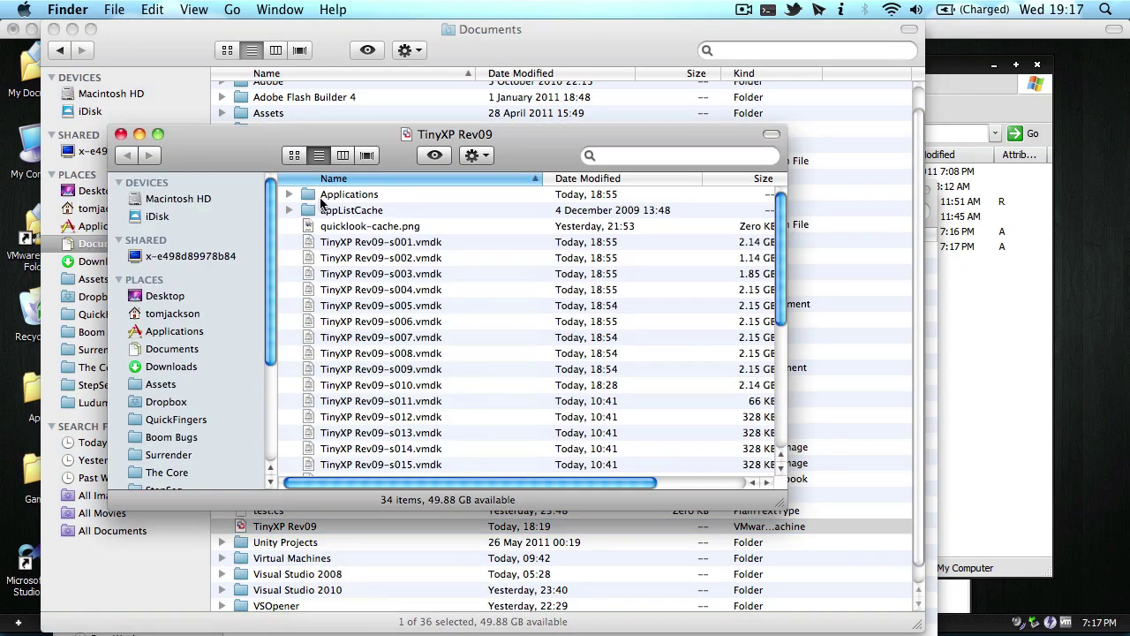
drag(388, 142, 720, 144)
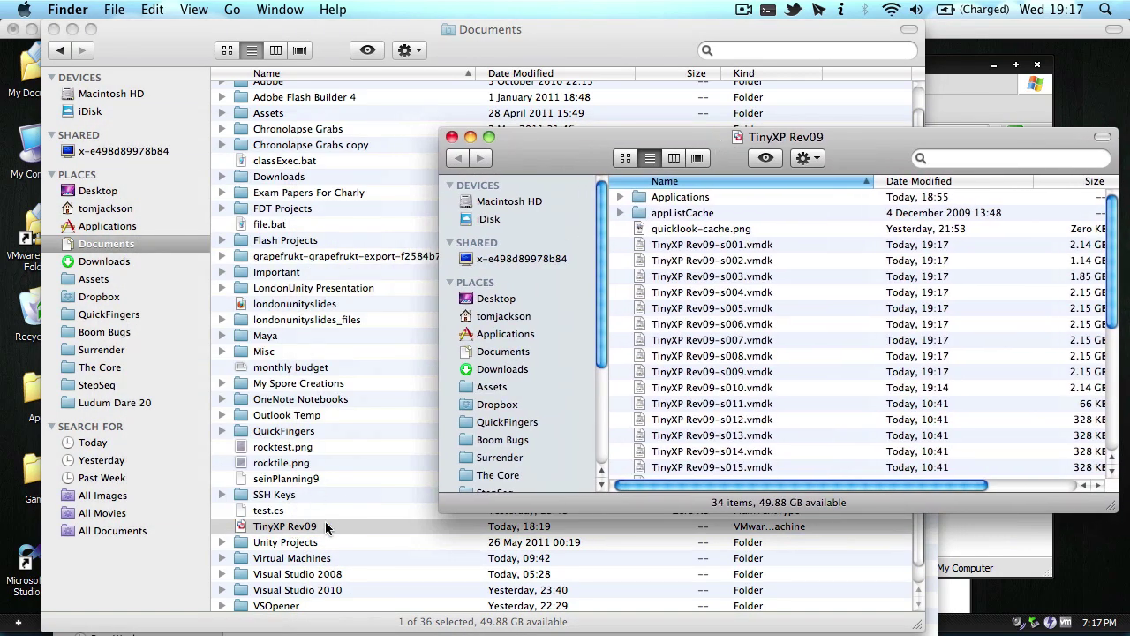
Open the Applications folder inside the TinyXP Rev09 package.
click(693, 199)
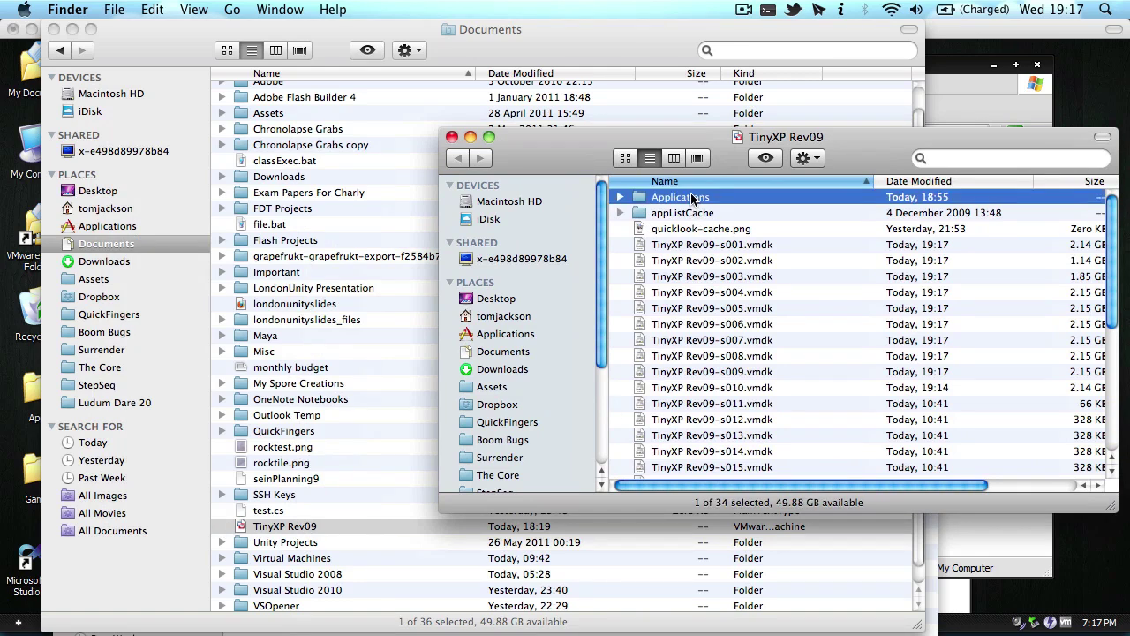
right_click(275, 537)
click(264, 519)
right_click(263, 516)
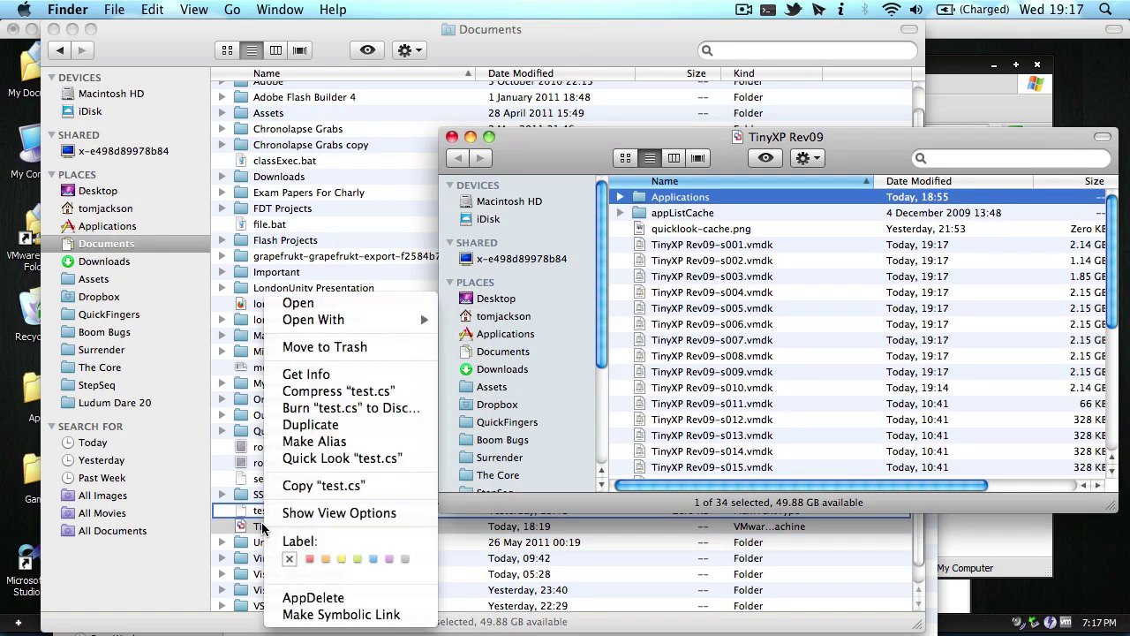
click(261, 525)
right_click(262, 525)
click(733, 197)
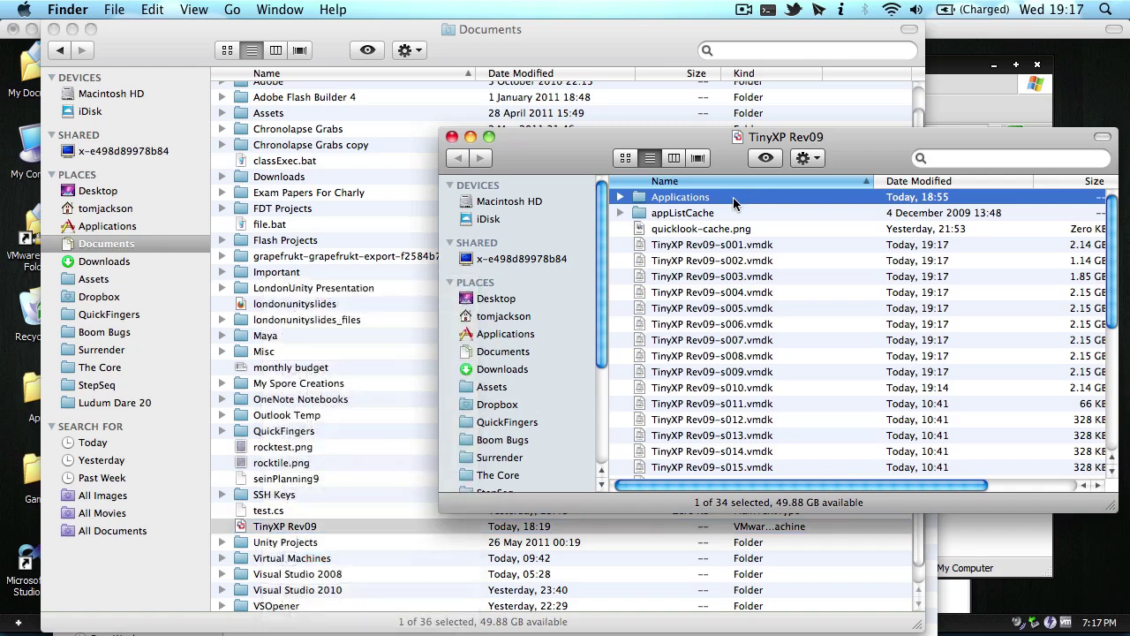
double_click(733, 196)
drag(719, 161, 542, 106)
Look through the Windows application entries that the virtual machine stores in its Applications folder.
scroll(645, 309, down, 2)
scroll(654, 281, up, 5)
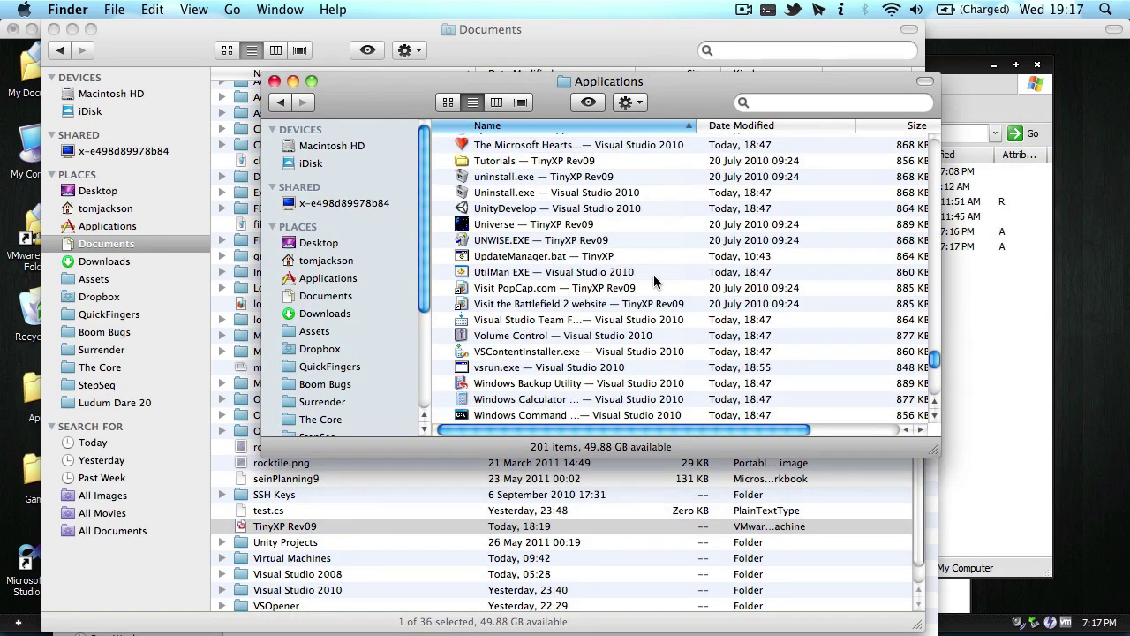
scroll(653, 281, up, 15)
scroll(653, 281, up, 20)
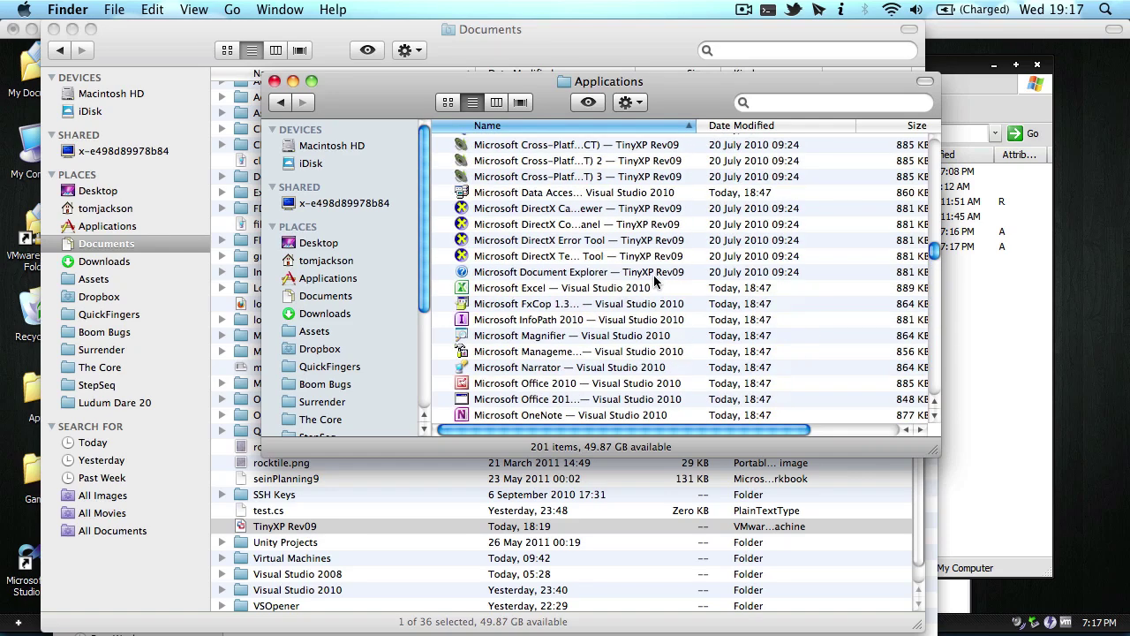
scroll(653, 281, down, 3)
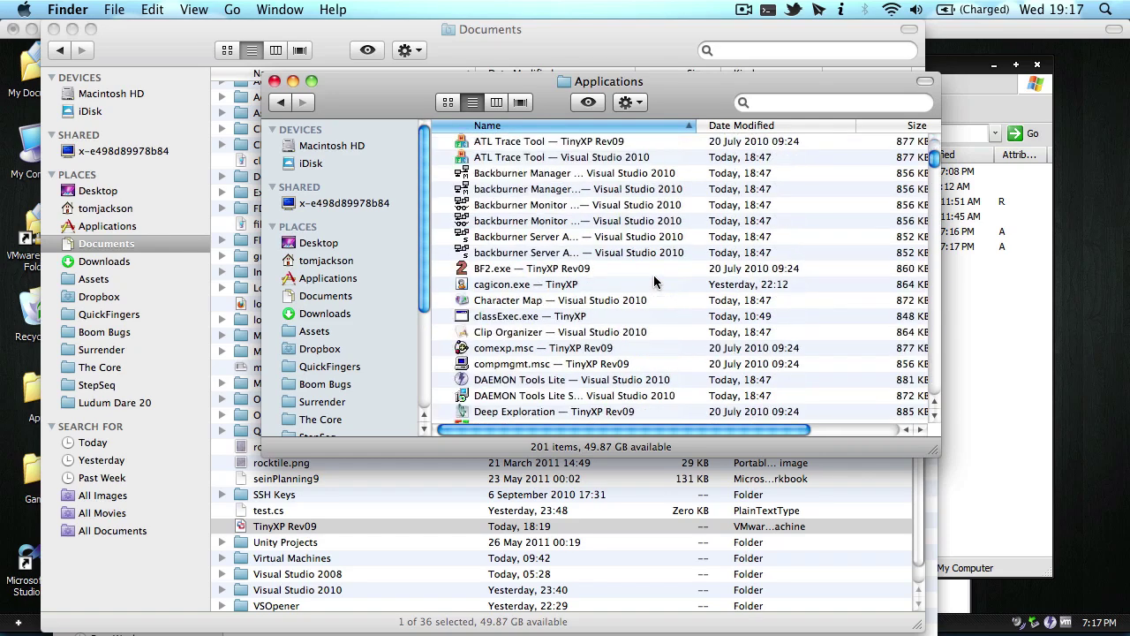
scroll(654, 281, up, 3)
scroll(653, 279, down, 20)
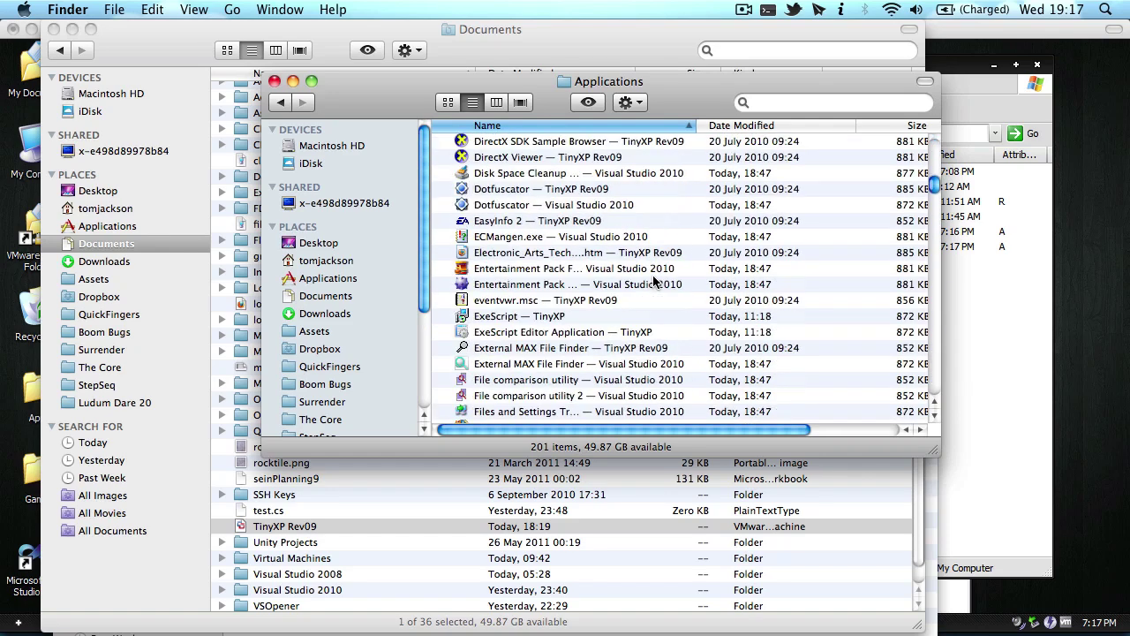
scroll(654, 281, down, 20)
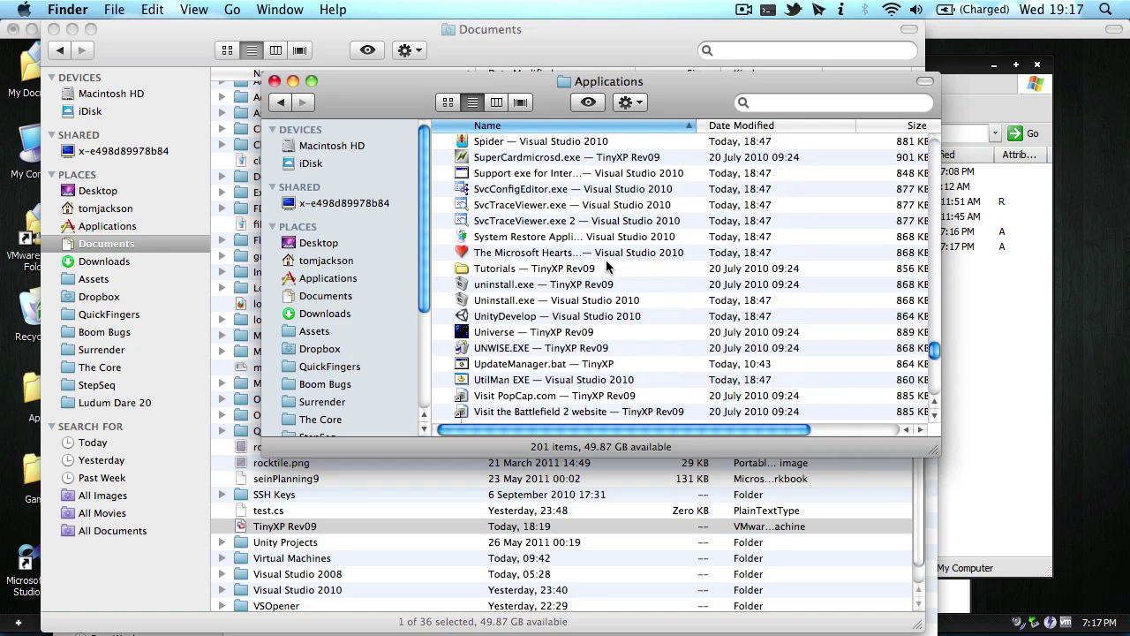
Move the "vsrun.exe — Visual Studio 2010" entry to the Trash and close the Applications and Documents windows.
scroll(605, 265, down, 10)
scroll(573, 302, up, 5)
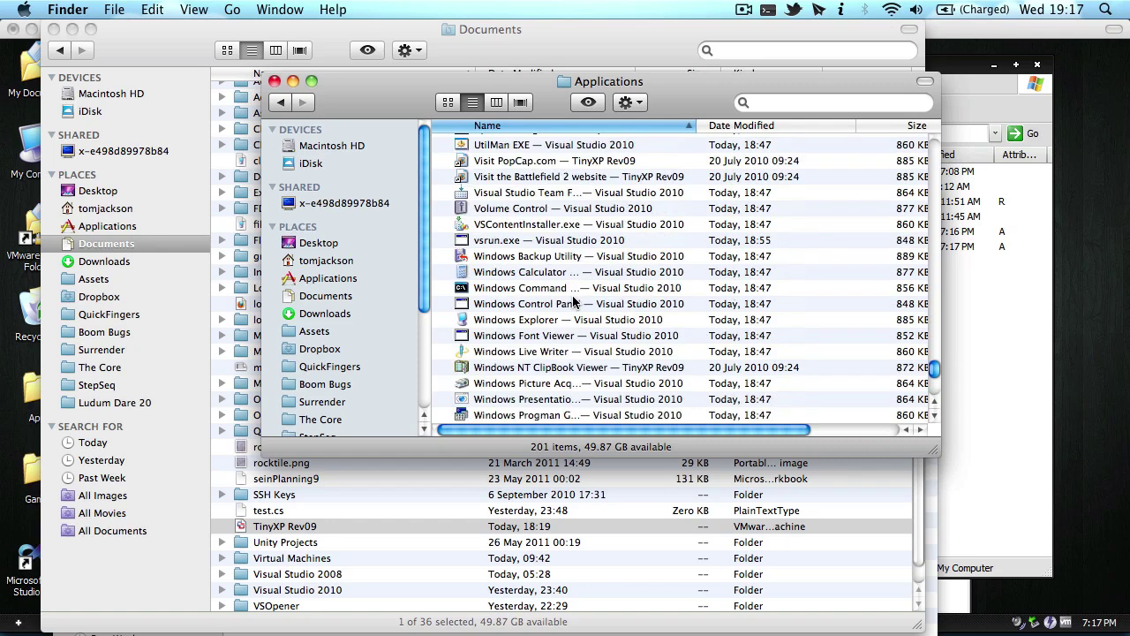
click(538, 242)
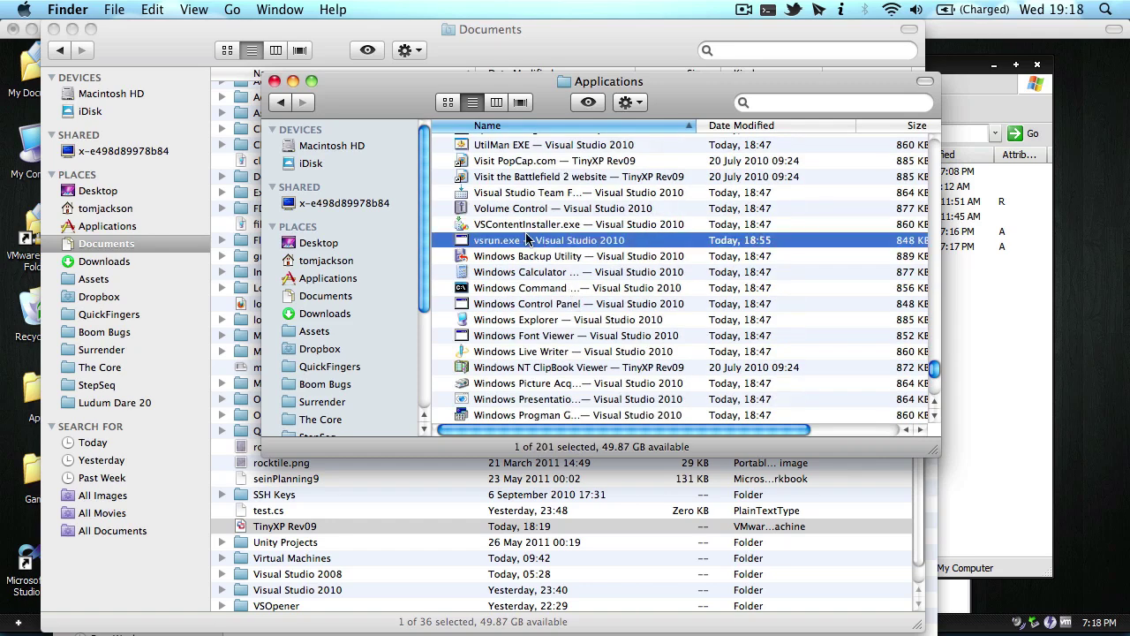
key(super+BackSpace)
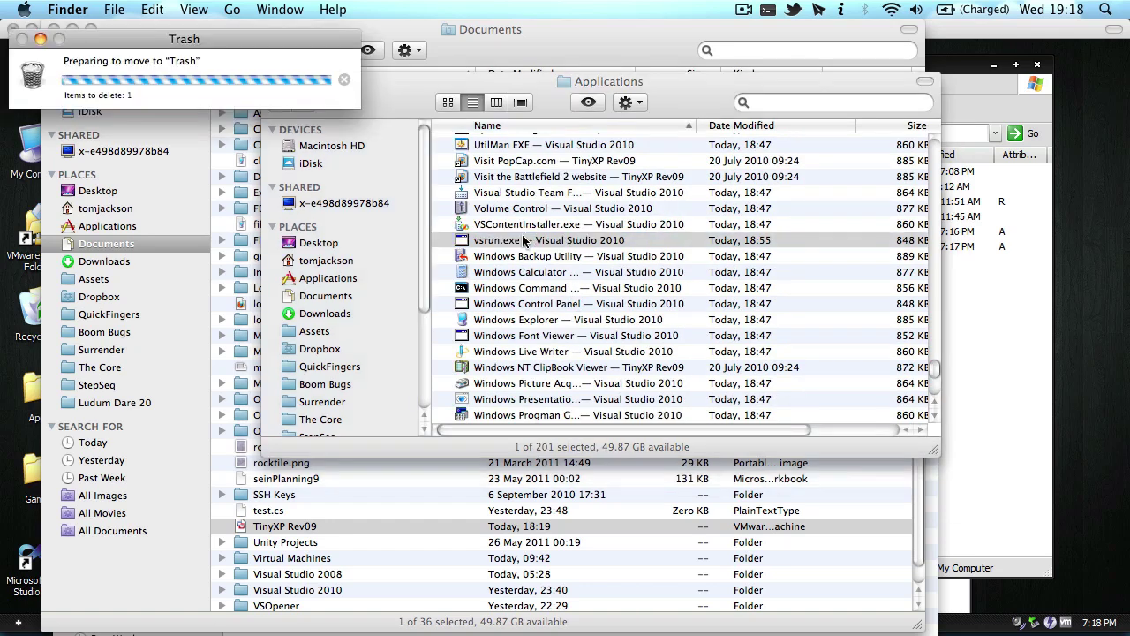
click(606, 259)
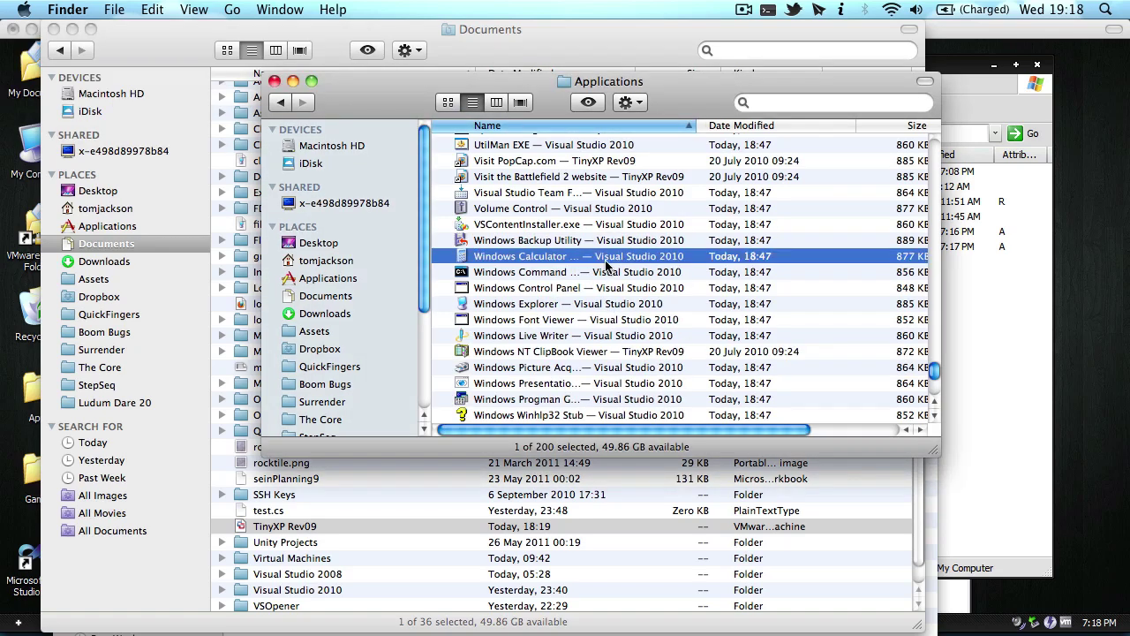
key(super+w)
key(super+w)
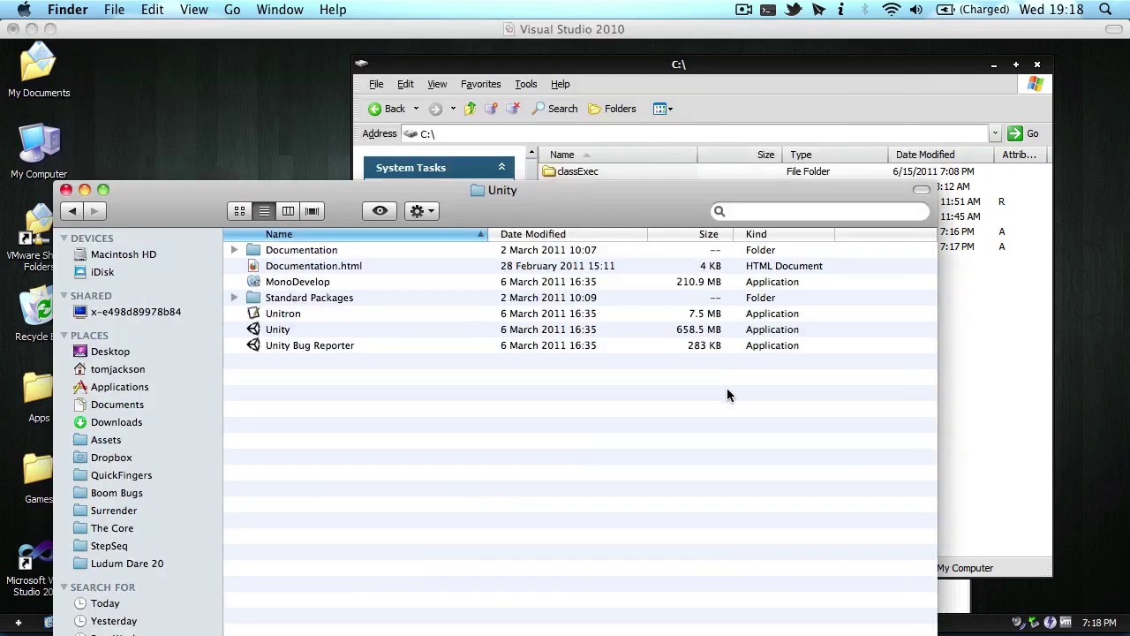
Return to the C: window in VMware Fusion and select vsrun.exe.
click(601, 103)
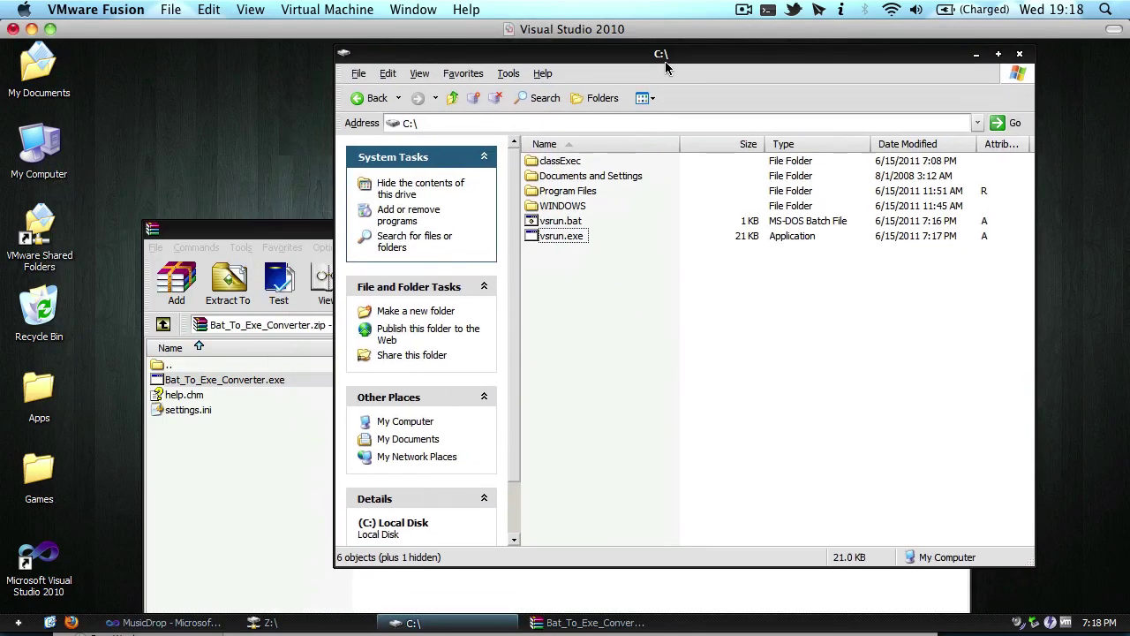
click(560, 224)
click(559, 236)
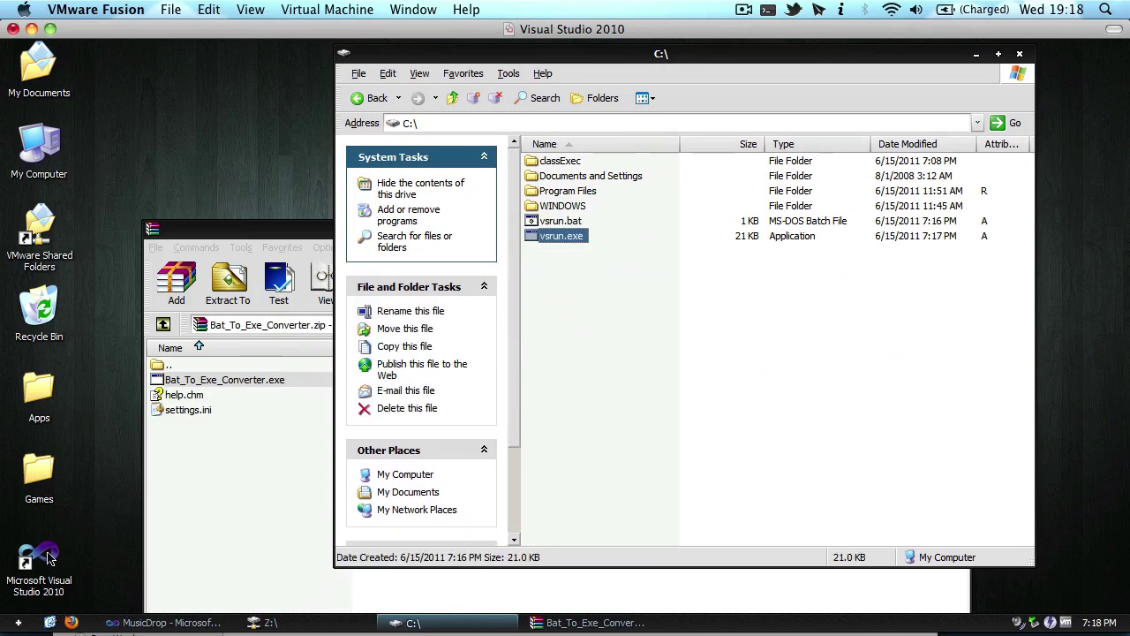
Open the Programs folder of the All Users Start Menu and delete the old vsrun shortcut.
click(21, 625)
right_click(89, 565)
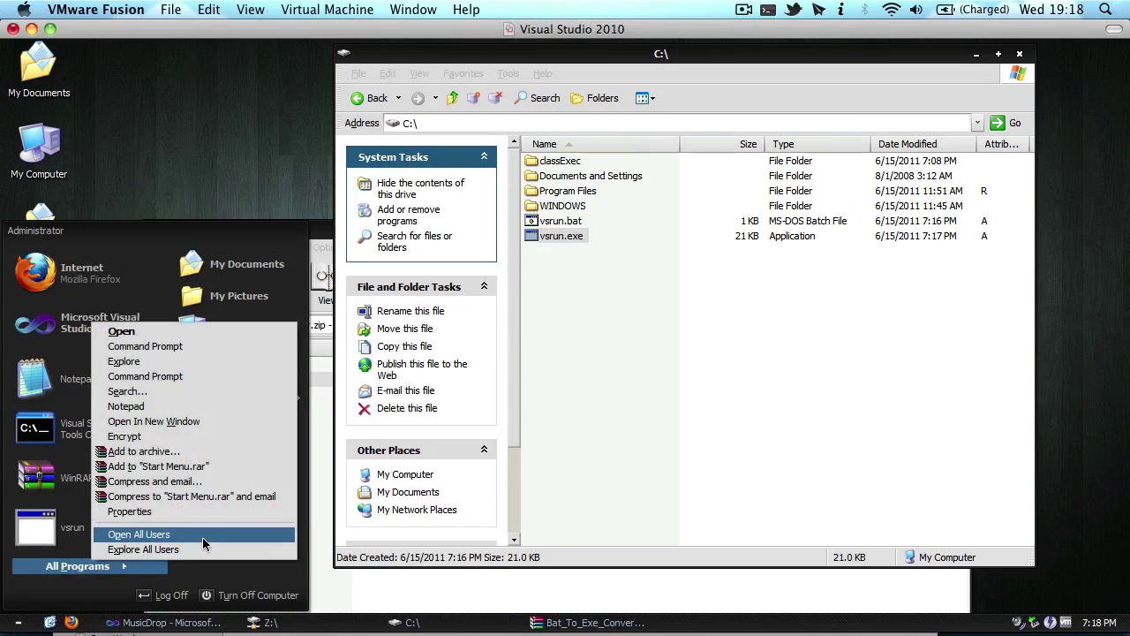
click(206, 552)
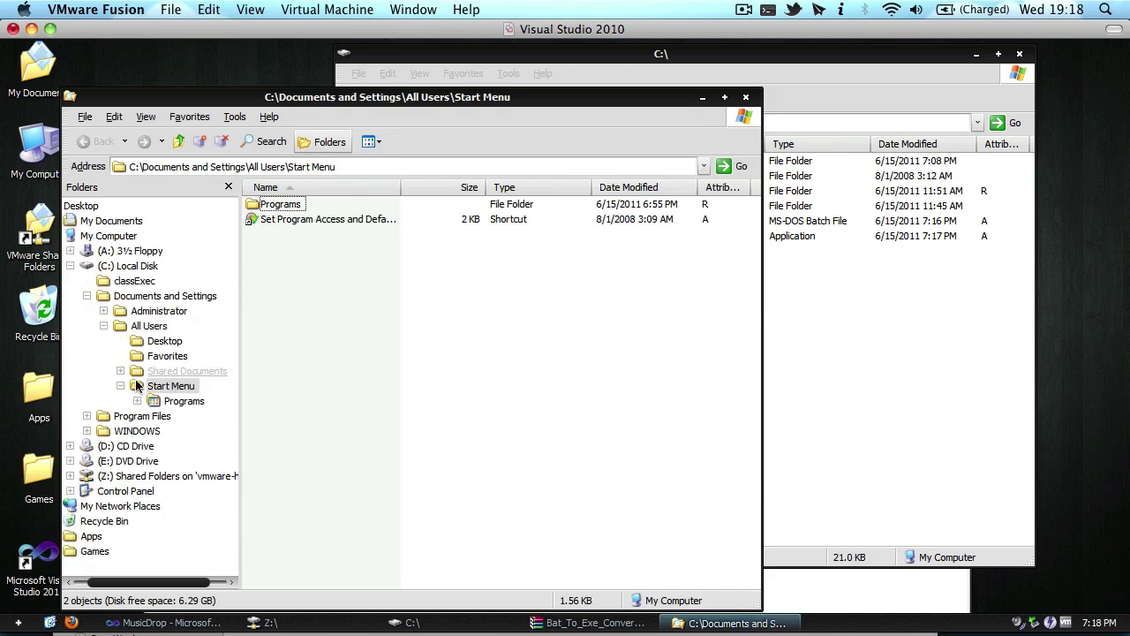
click(184, 401)
click(273, 445)
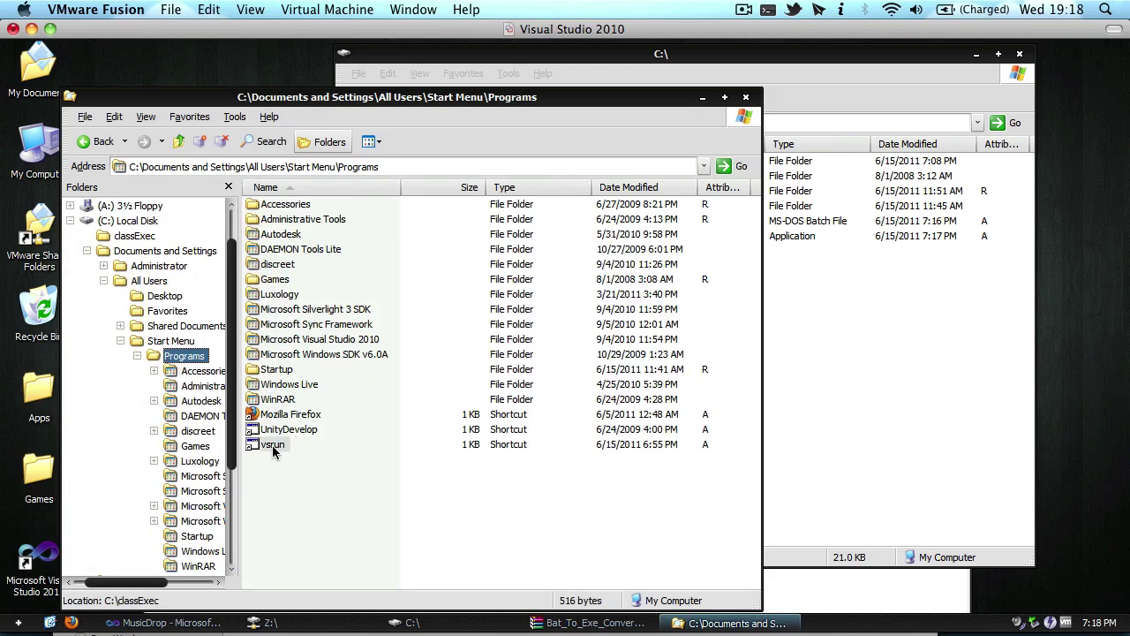
key(Delete)
key(Return)
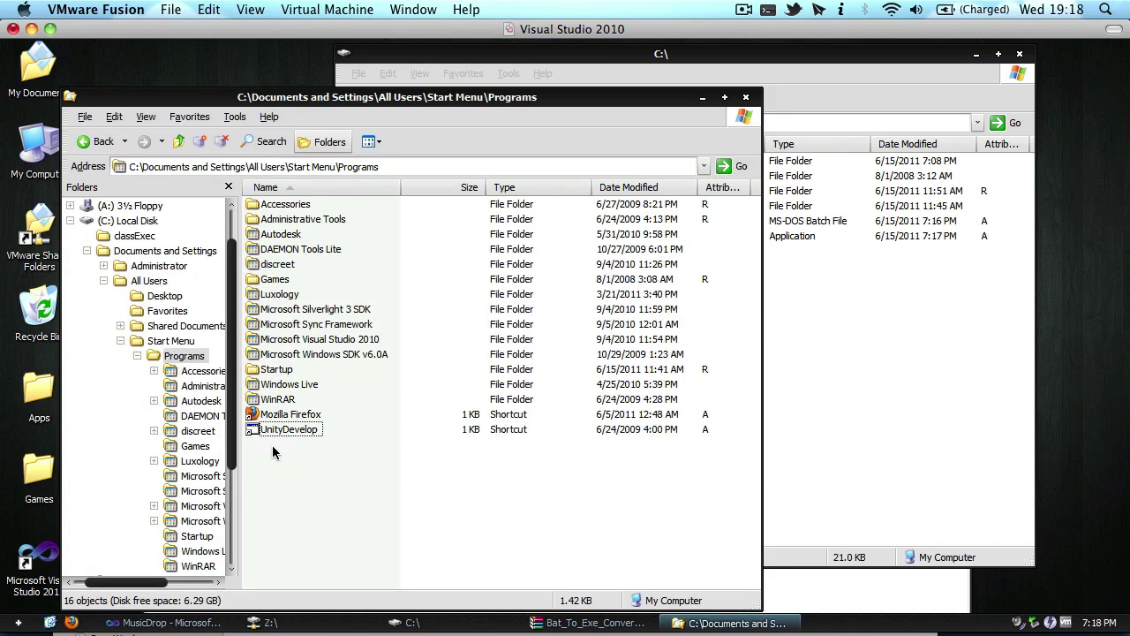
Create a shortcut to C:\vsrun.exe in the All Users Start Menu Programs folder and bring that folder's window forward.
click(799, 284)
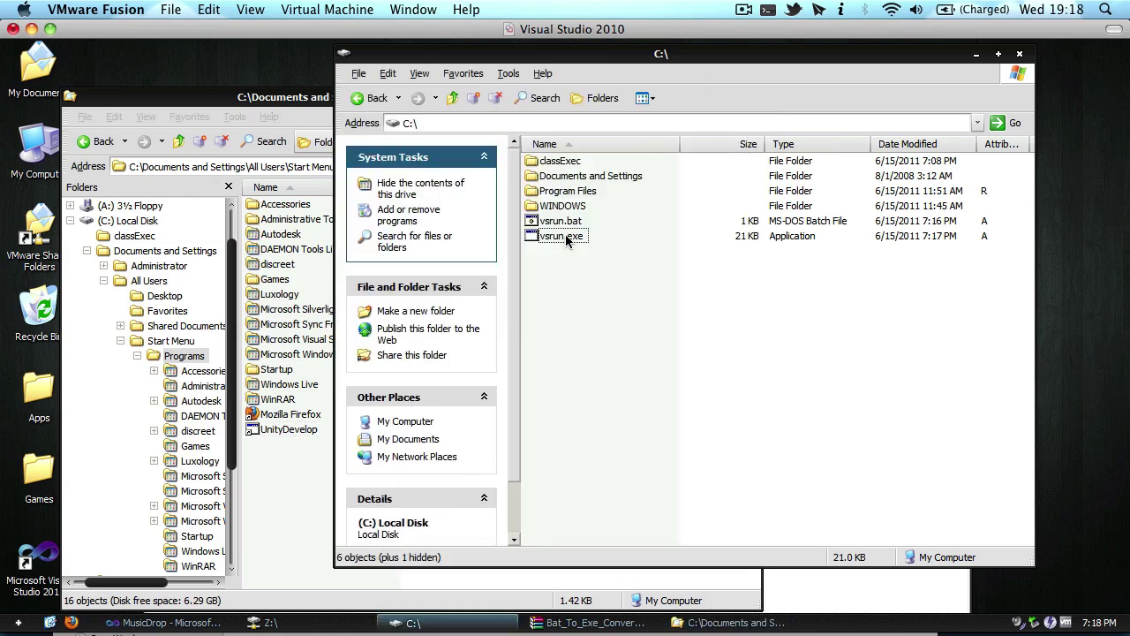
drag(561, 236, 294, 501)
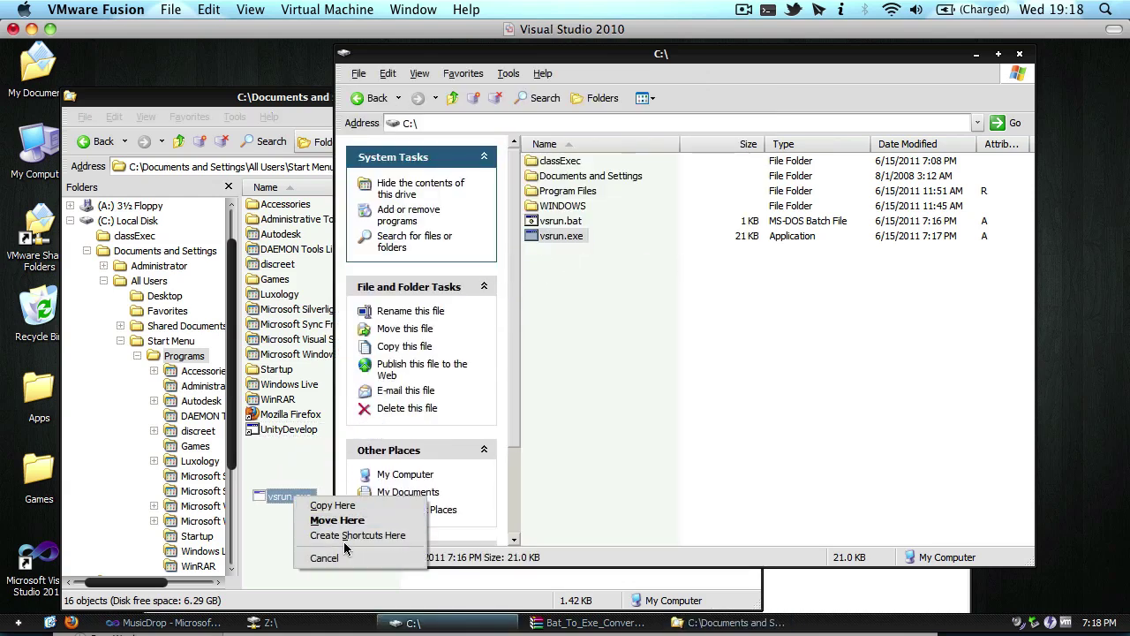
click(345, 535)
click(275, 444)
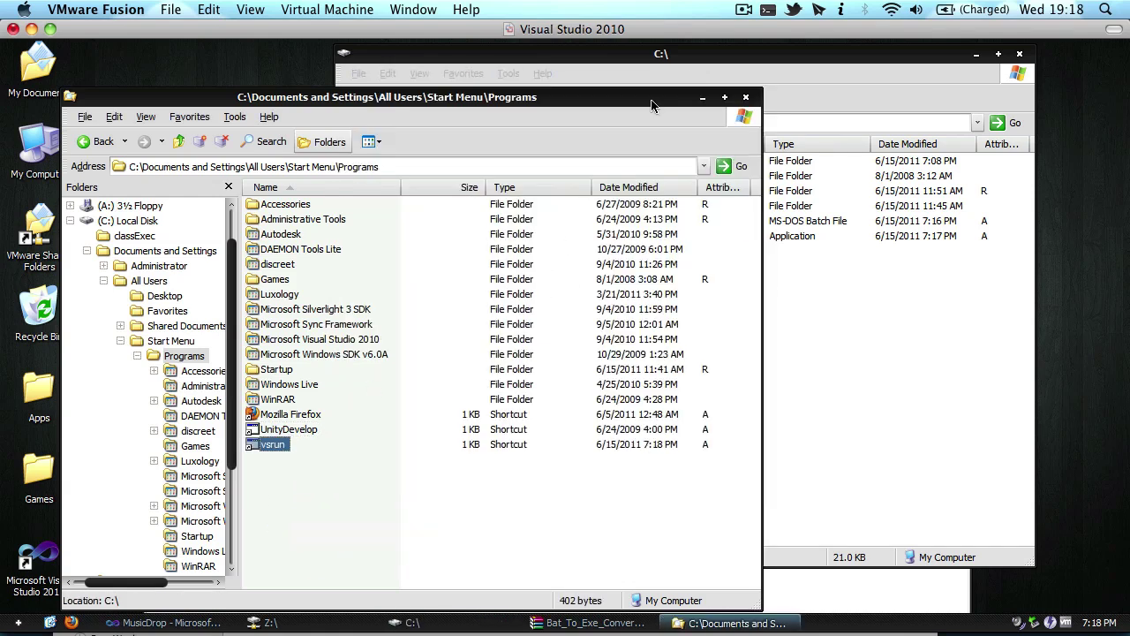
drag(627, 92, 716, 58)
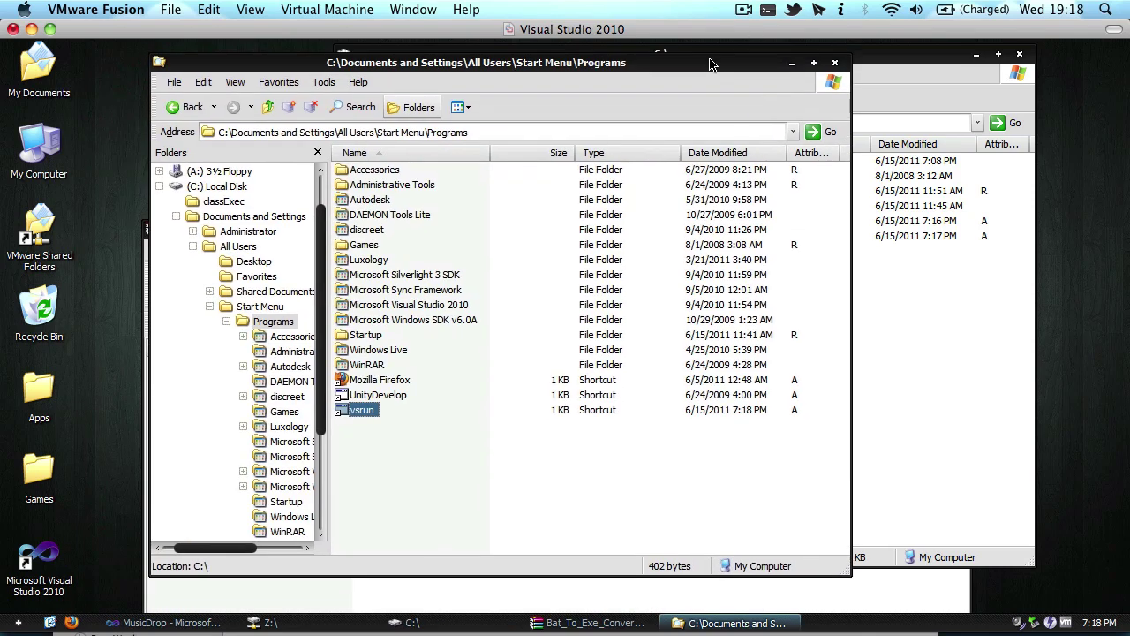
Open the Applications settings of the Visual Studio 2010 virtual machine and select UnityDevelop in the applications menu list.
click(327, 9)
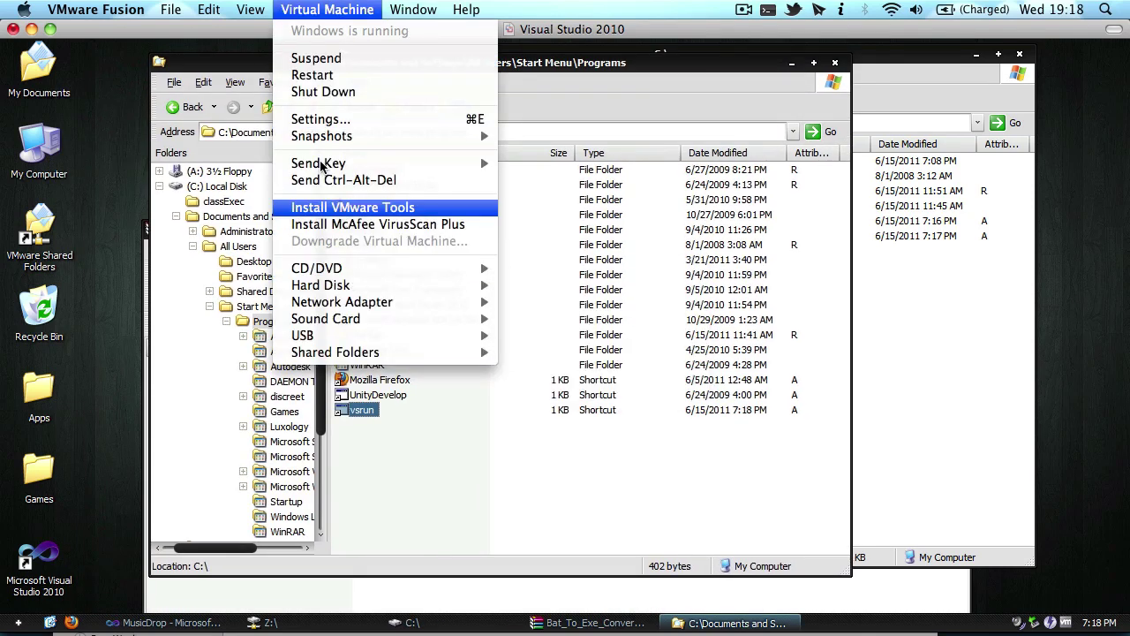
mouse_move(243, 7)
mouse_move(327, 9)
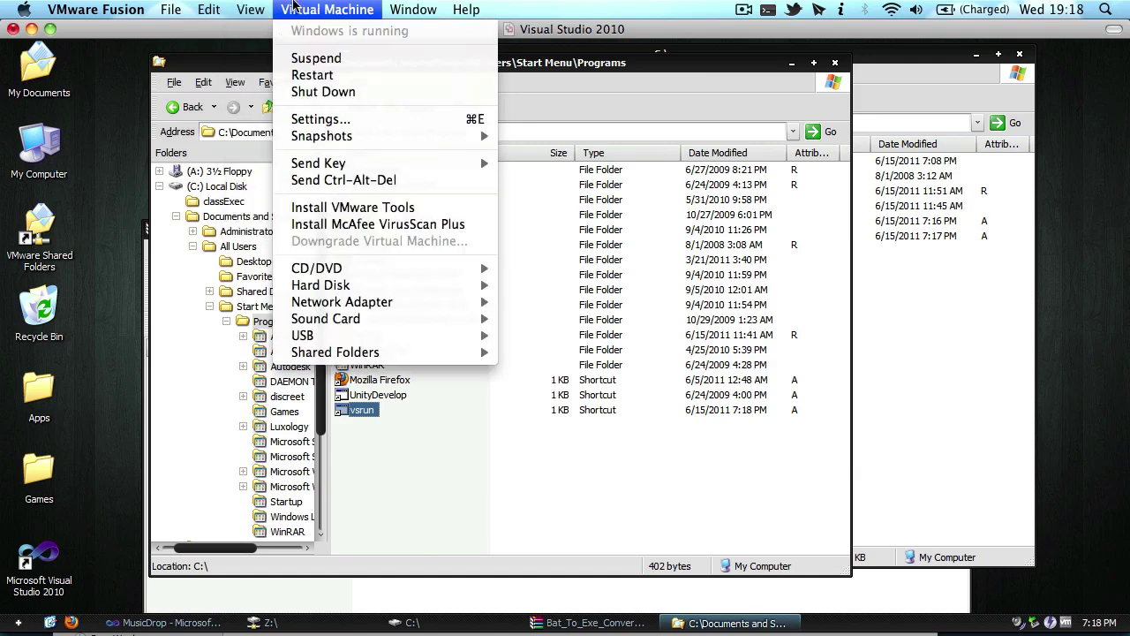
click(364, 118)
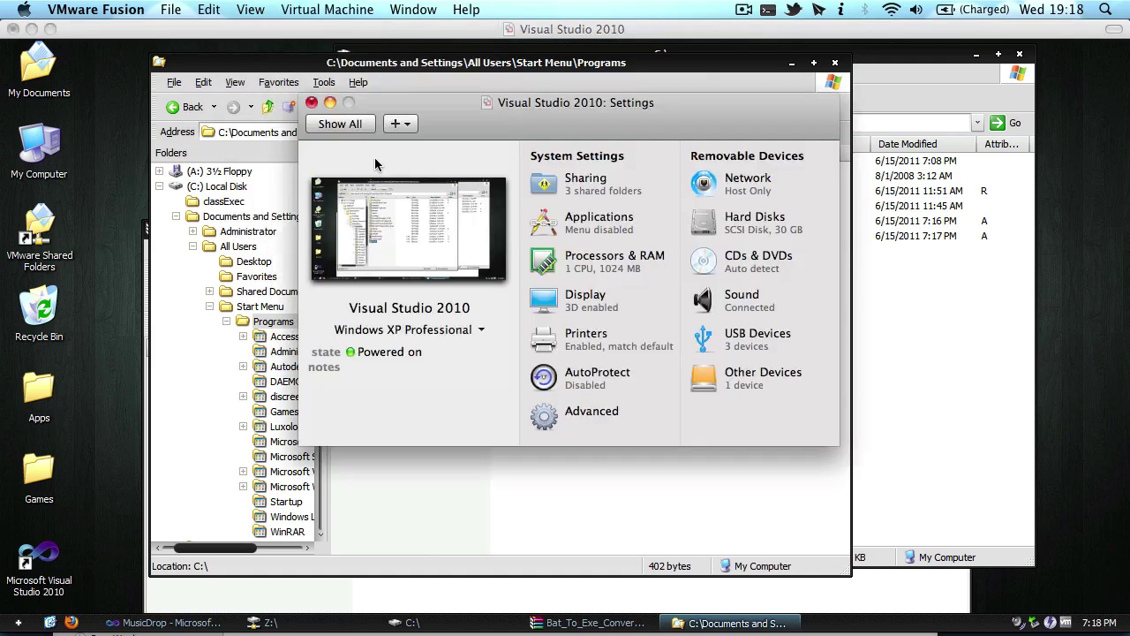
click(579, 233)
click(446, 249)
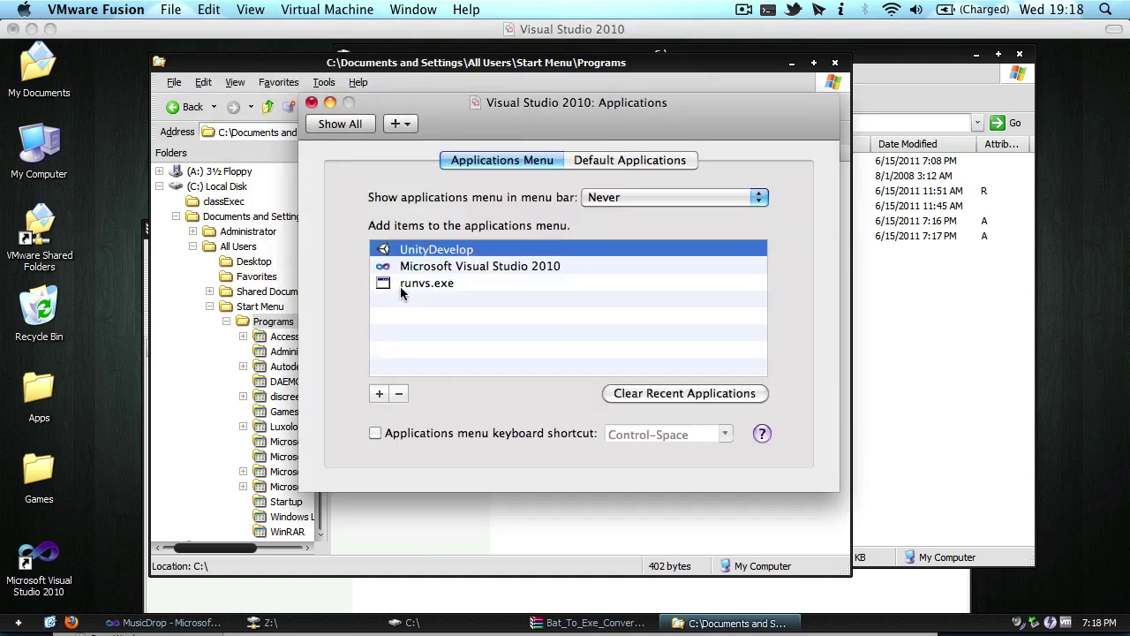
Remove runvs.exe from the applications menu list and add vsrun.exe in its place.
click(406, 282)
click(398, 393)
click(378, 394)
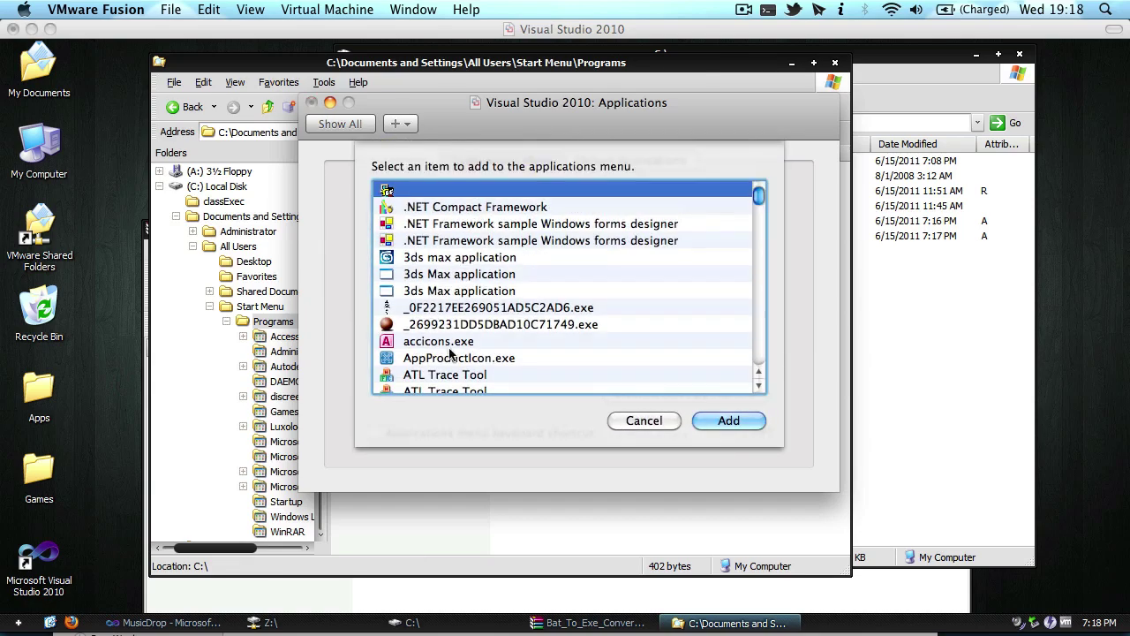
scroll(495, 367, down, 20)
scroll(497, 366, down, 15)
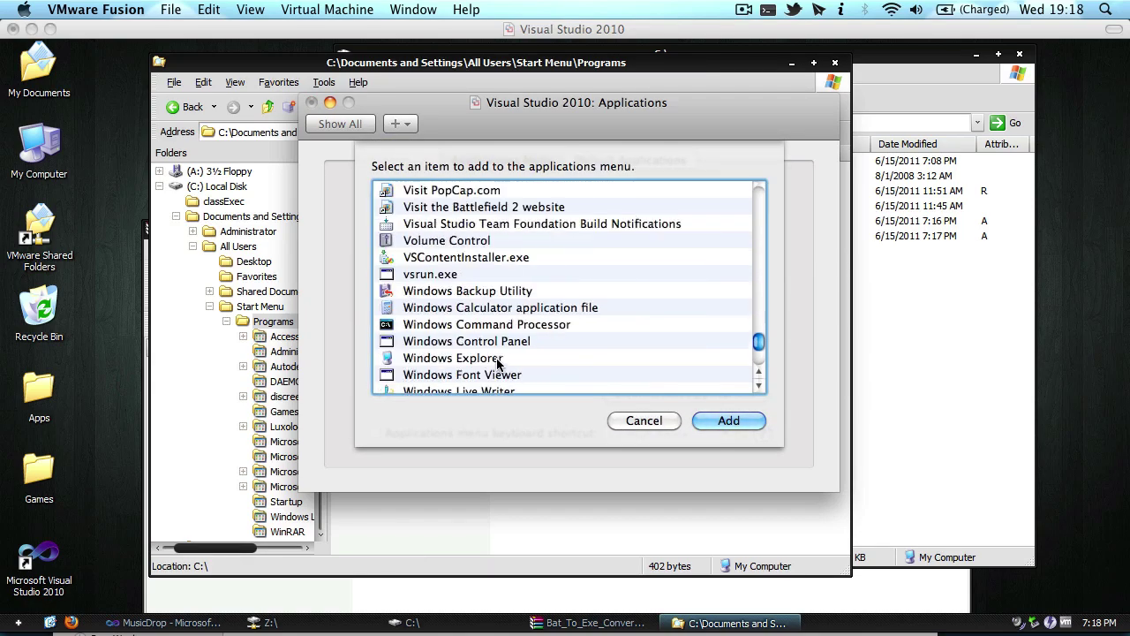
click(452, 278)
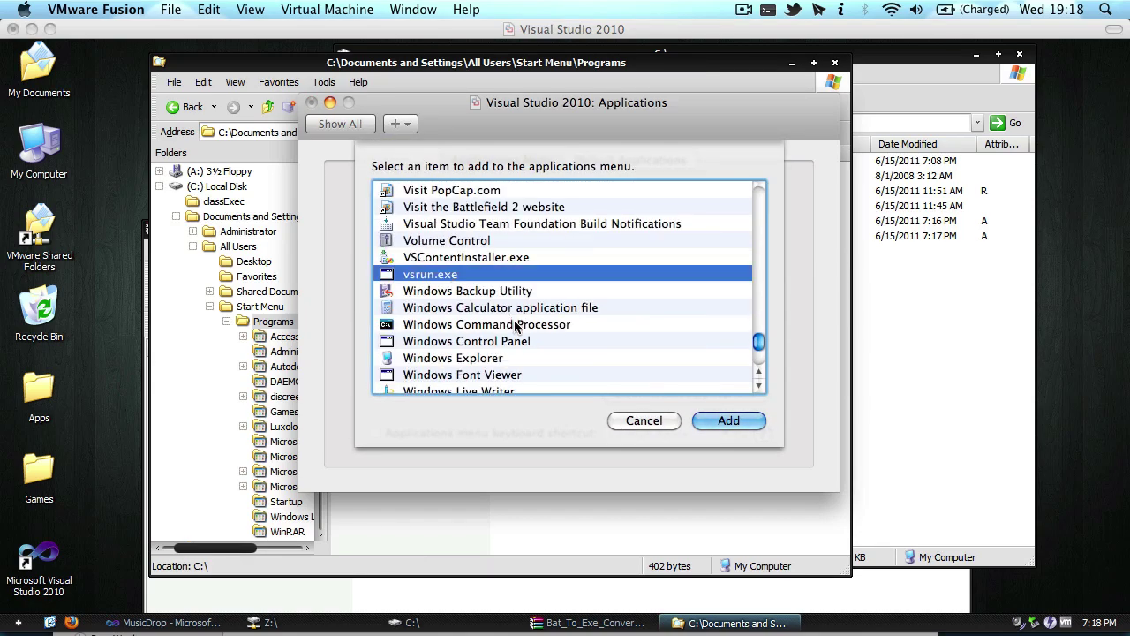
click(716, 421)
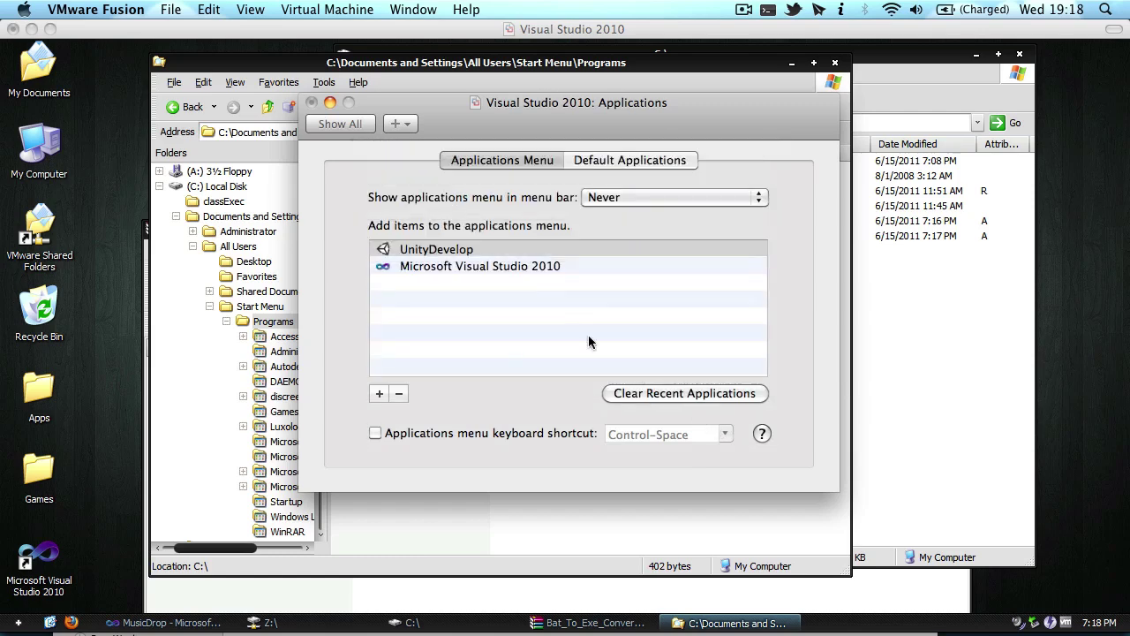
Set the applications menu to Always show in the menu bar and check its entries.
click(613, 196)
click(660, 183)
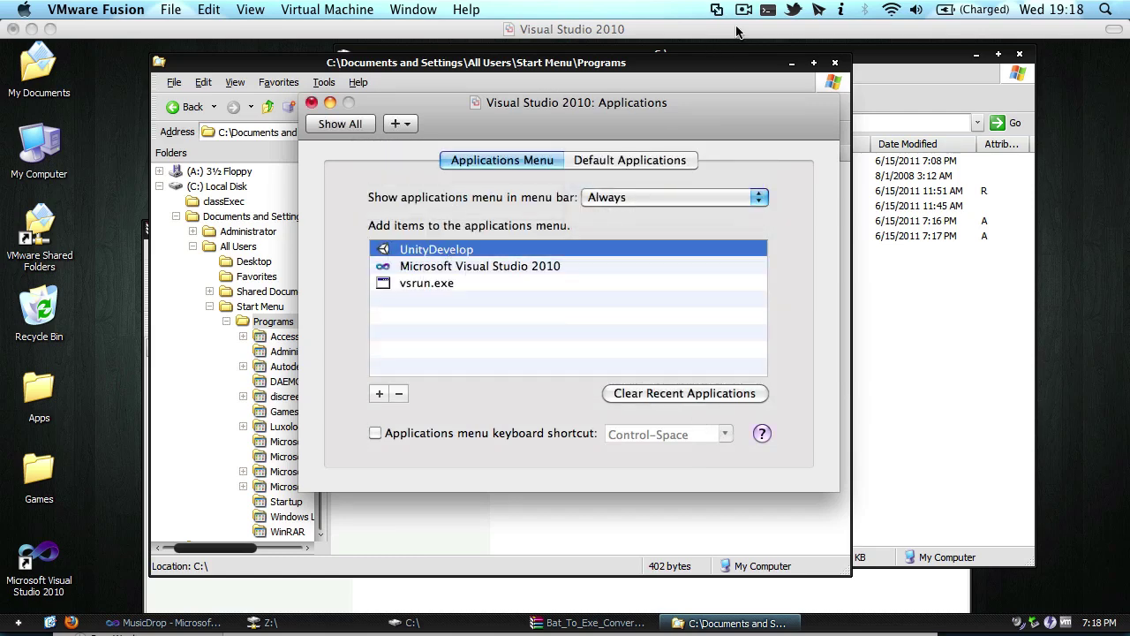
click(712, 8)
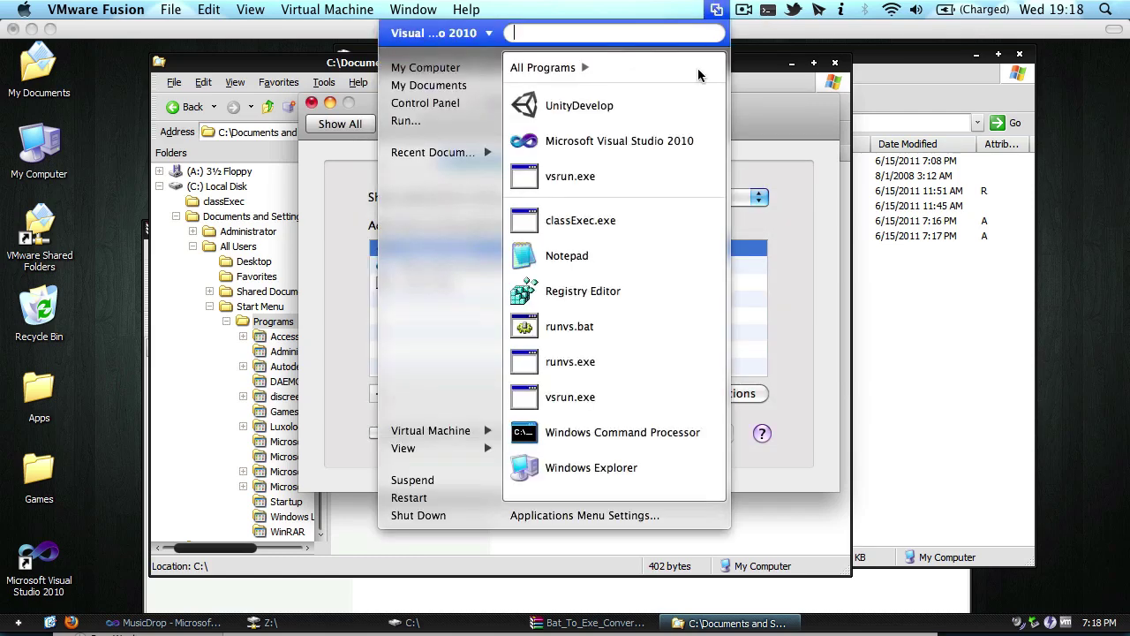
click(708, 6)
click(709, 6)
click(710, 6)
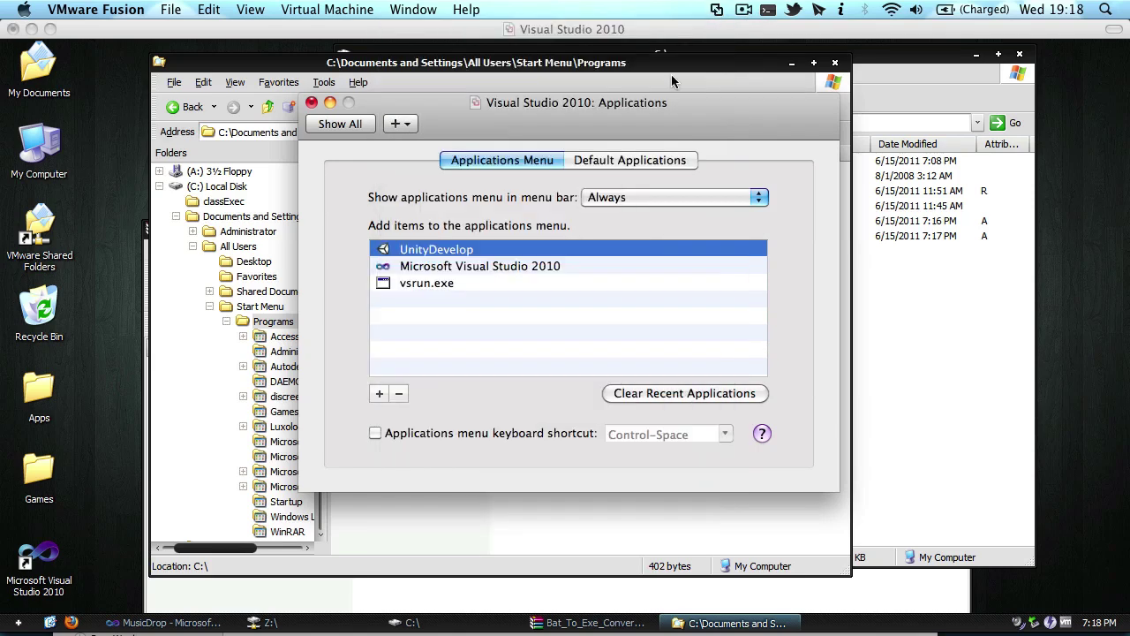
Set the applications menu to Never show in the menu bar and close the Applications settings and the Start Menu Programs folder.
click(621, 198)
click(606, 210)
click(311, 102)
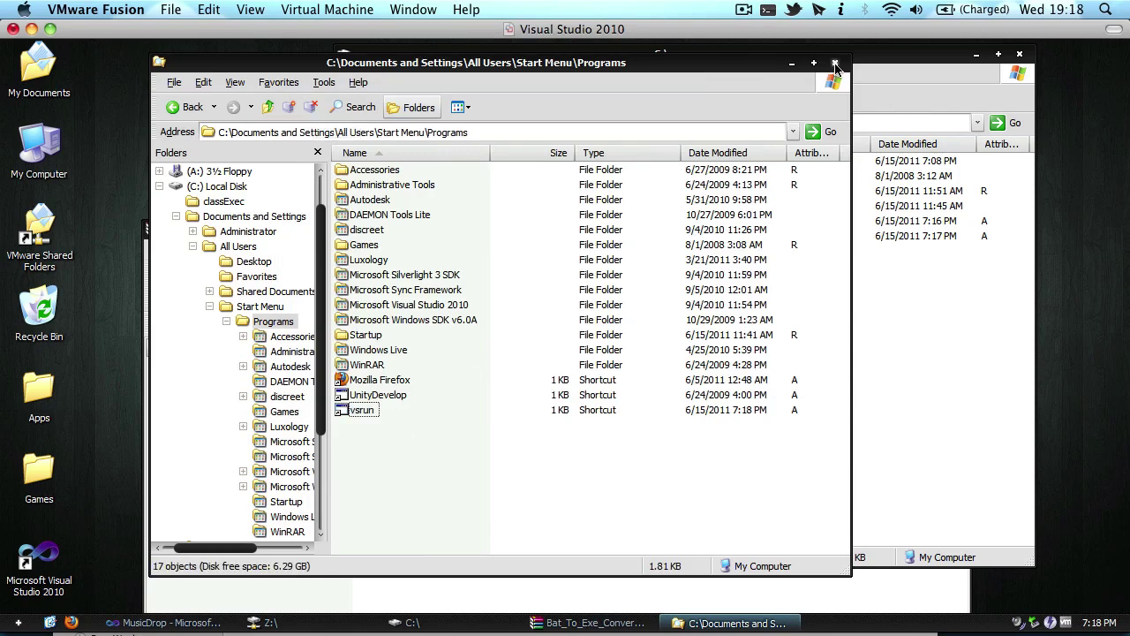
click(836, 64)
Switch to Finder and show the package contents of the TinyXP Rev09 virtual machine in Documents.
key(super+Tab)
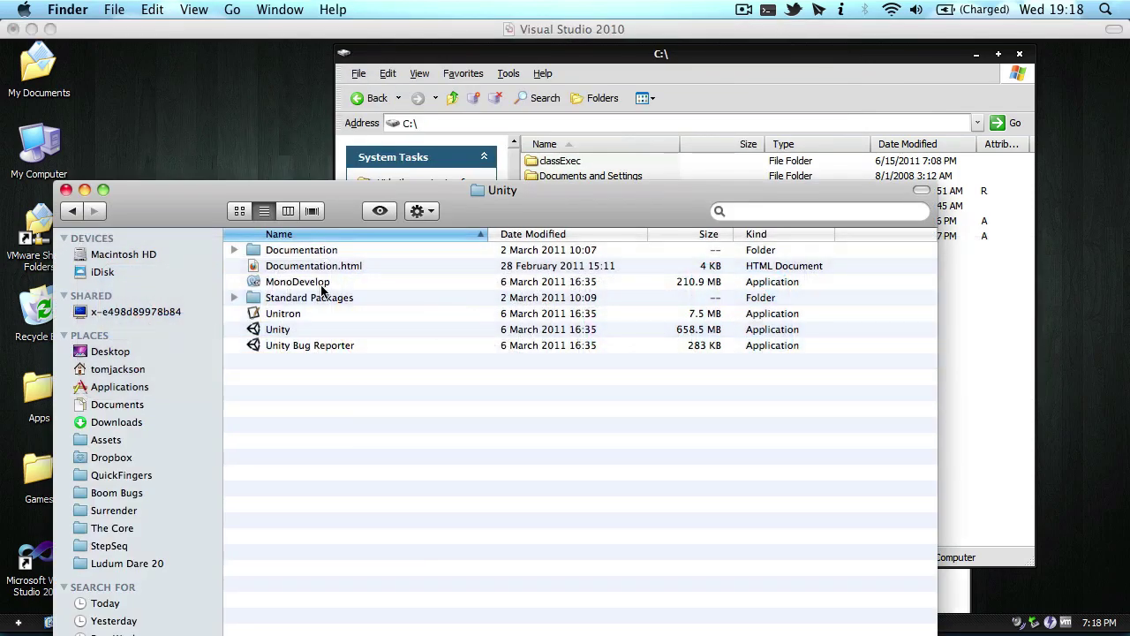
key(super+Tab)
click(132, 440)
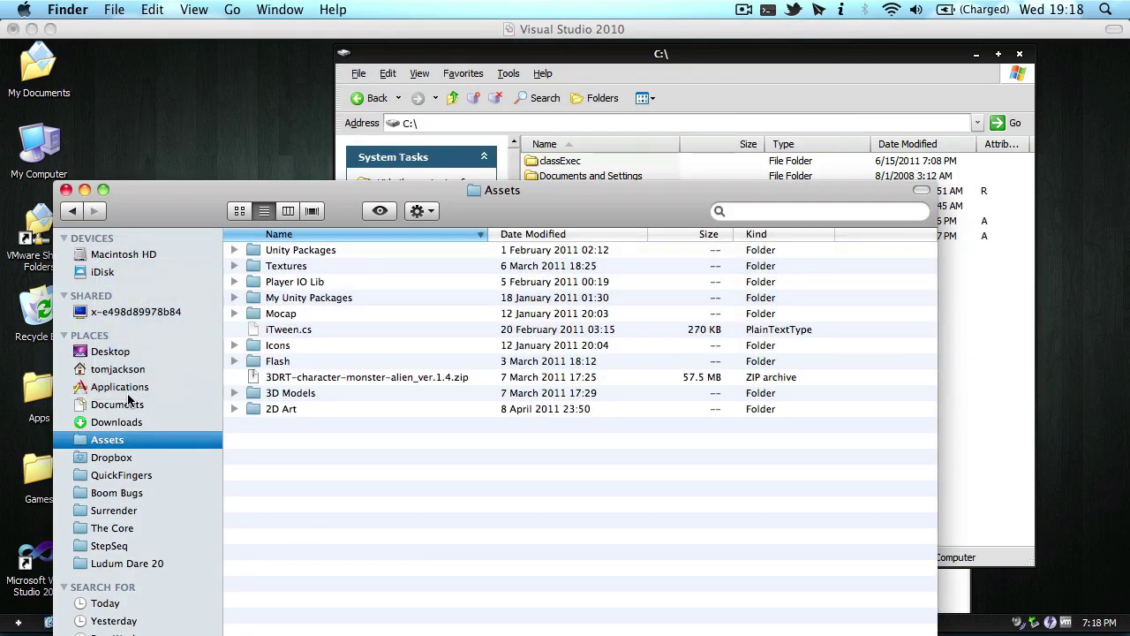
click(127, 394)
scroll(316, 460, down, 3)
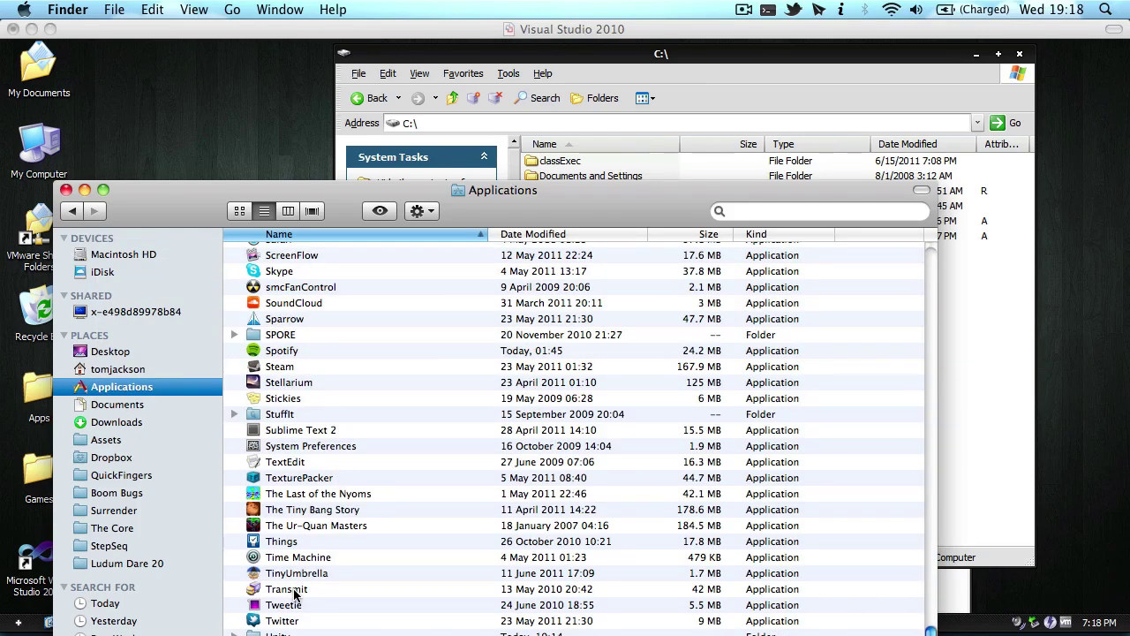
drag(442, 209, 501, 92)
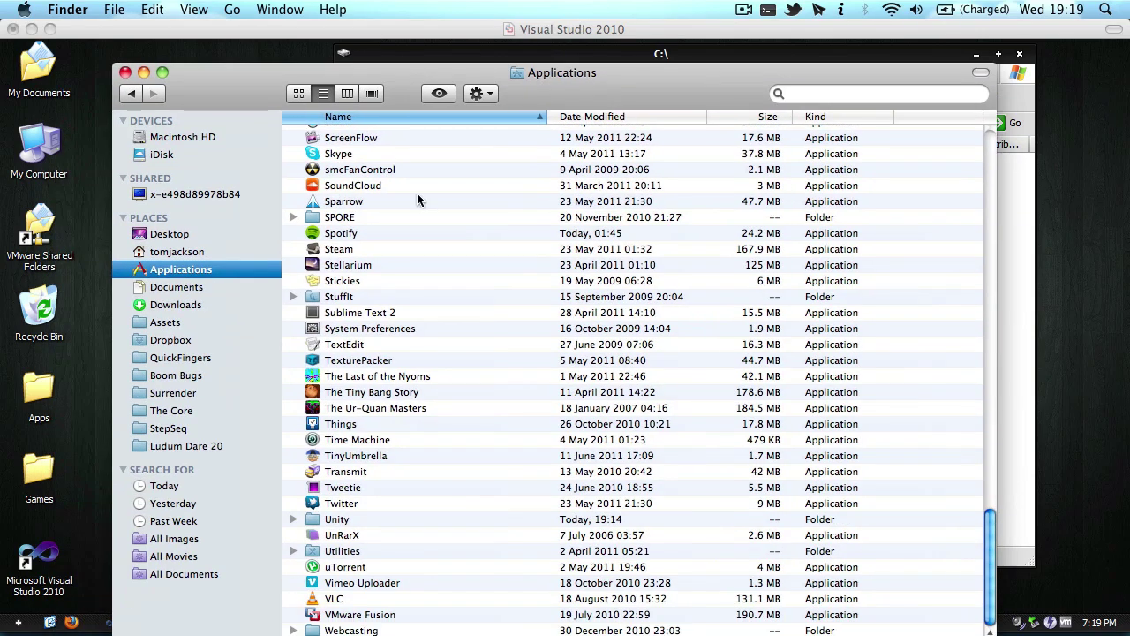
click(202, 284)
right_click(354, 572)
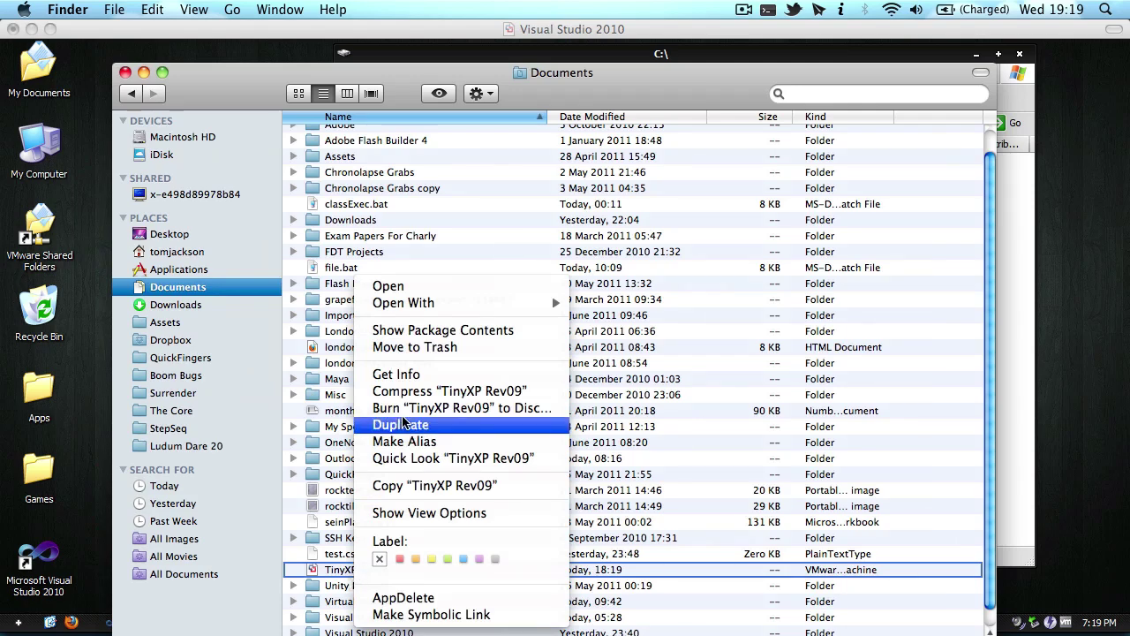
click(388, 329)
Open the Applications folder inside the TinyXP Rev09 package and select vsrun.exe — Visual Studio 2010.
click(700, 200)
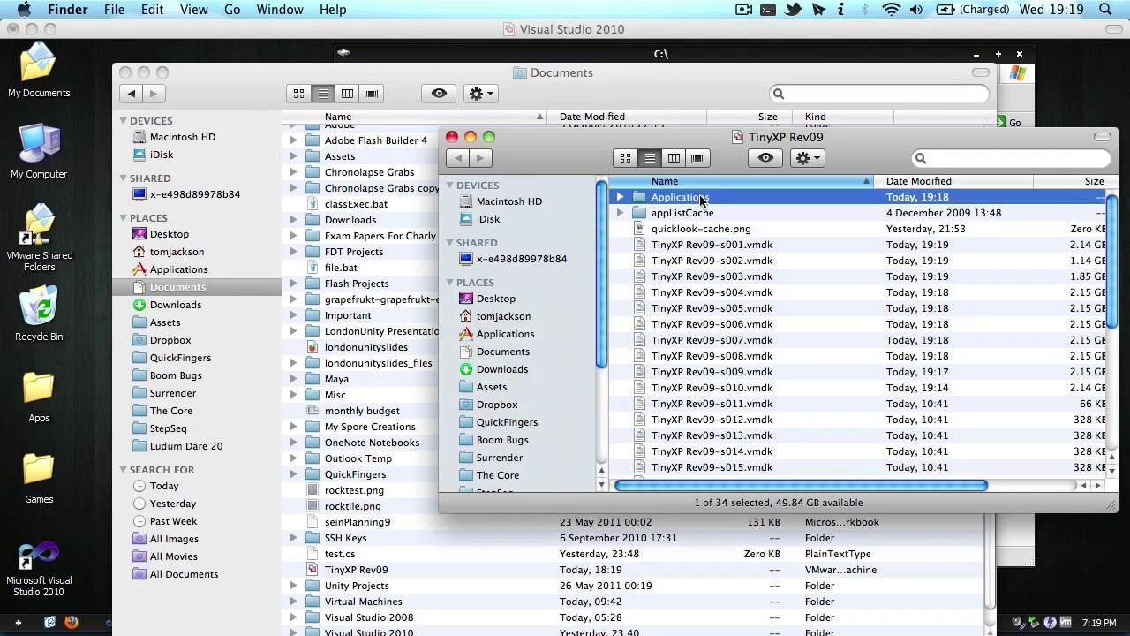
double_click(700, 200)
drag(789, 134, 535, 91)
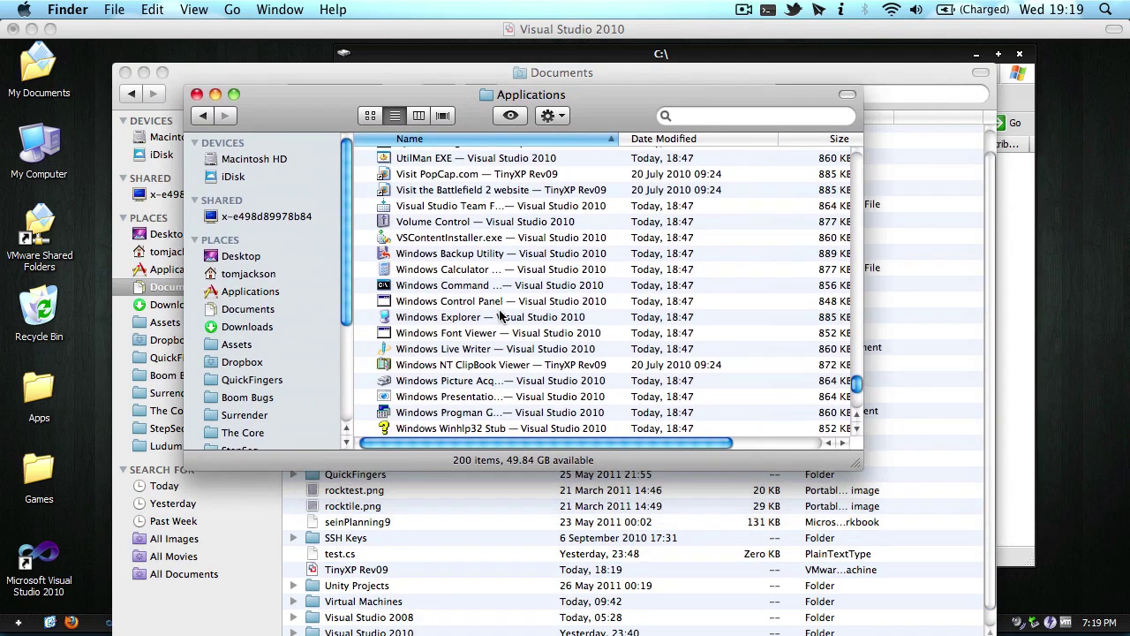
scroll(500, 316, up, 4)
scroll(500, 316, down, 6)
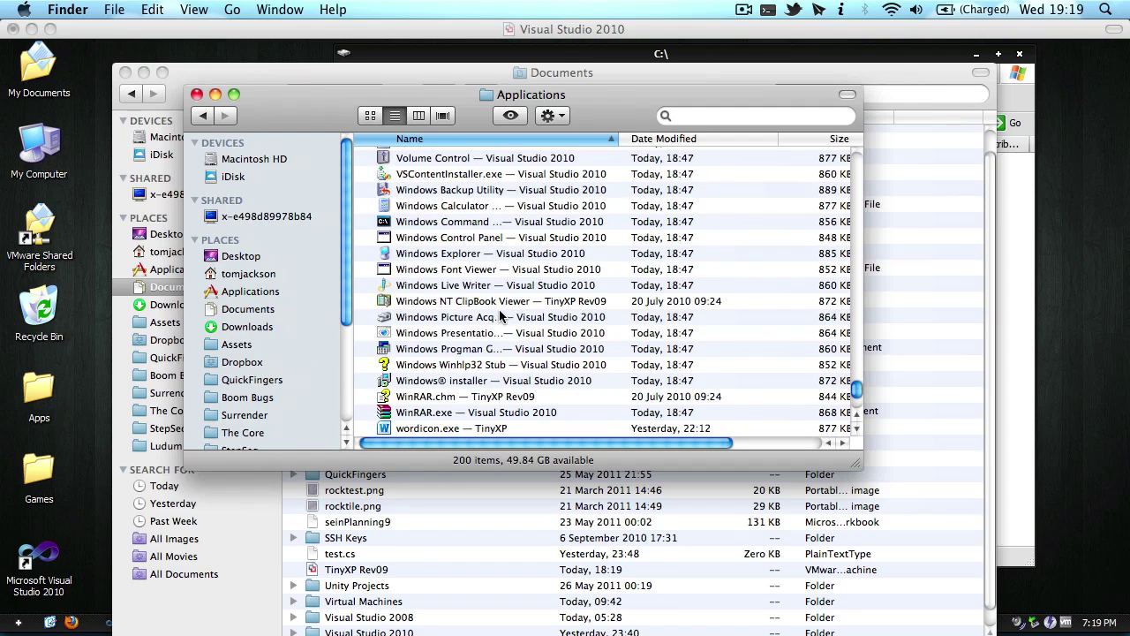
scroll(499, 316, up, 4)
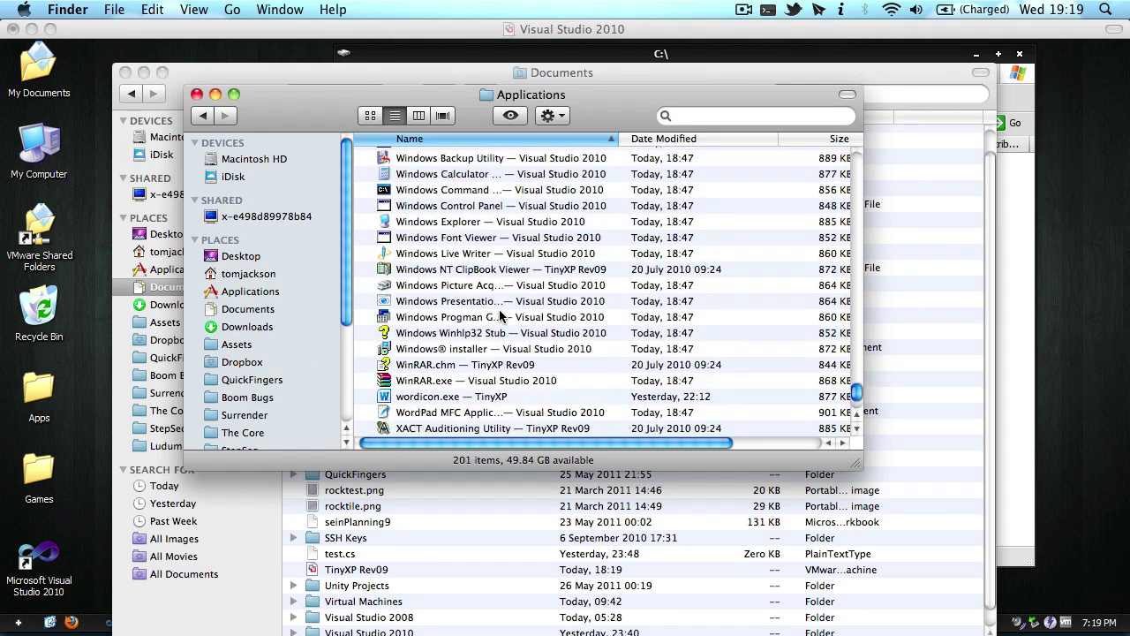
click(491, 270)
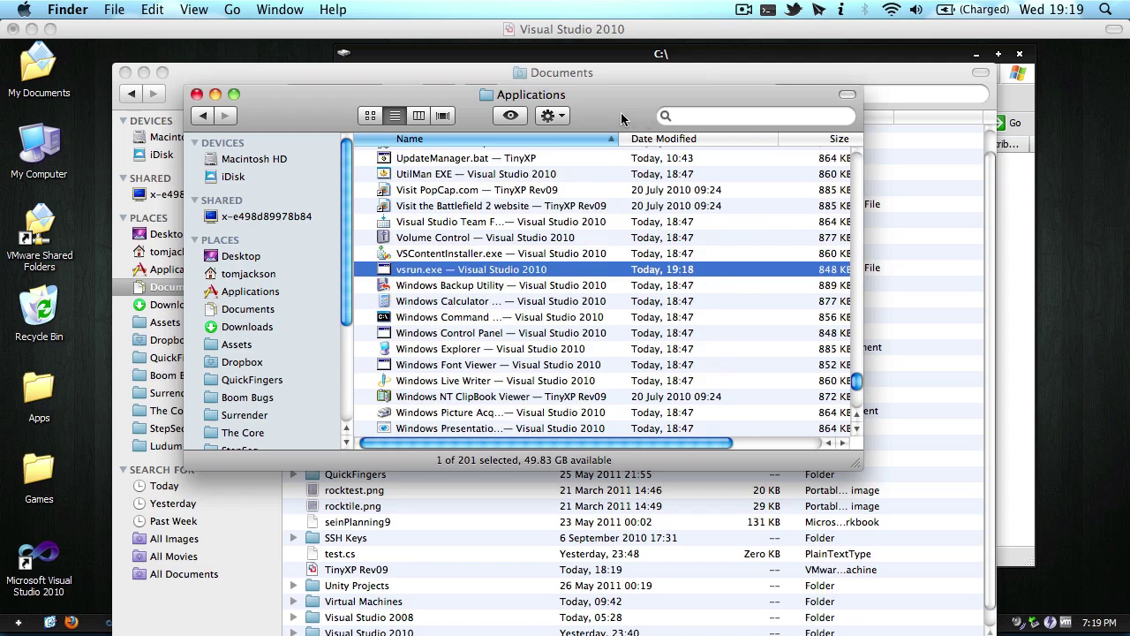
Add vsrun.exe — Visual Studio 2010 to the Mac's Applications folder, then open that folder and select the added application.
drag(622, 118, 713, 71)
right_click(545, 221)
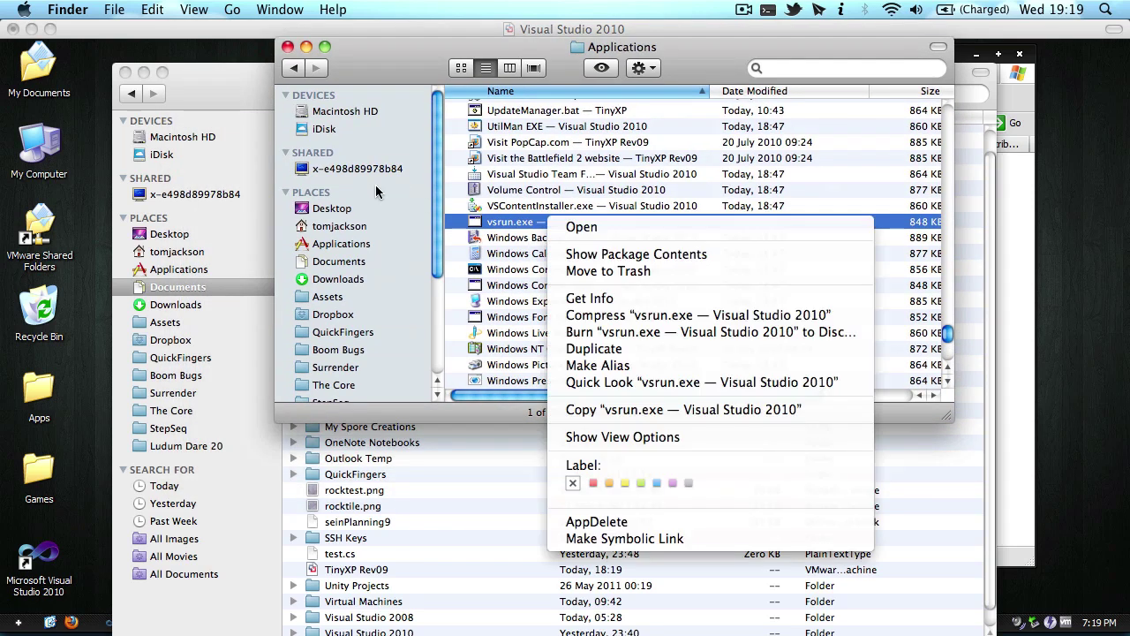
click(498, 222)
drag(497, 221, 335, 245)
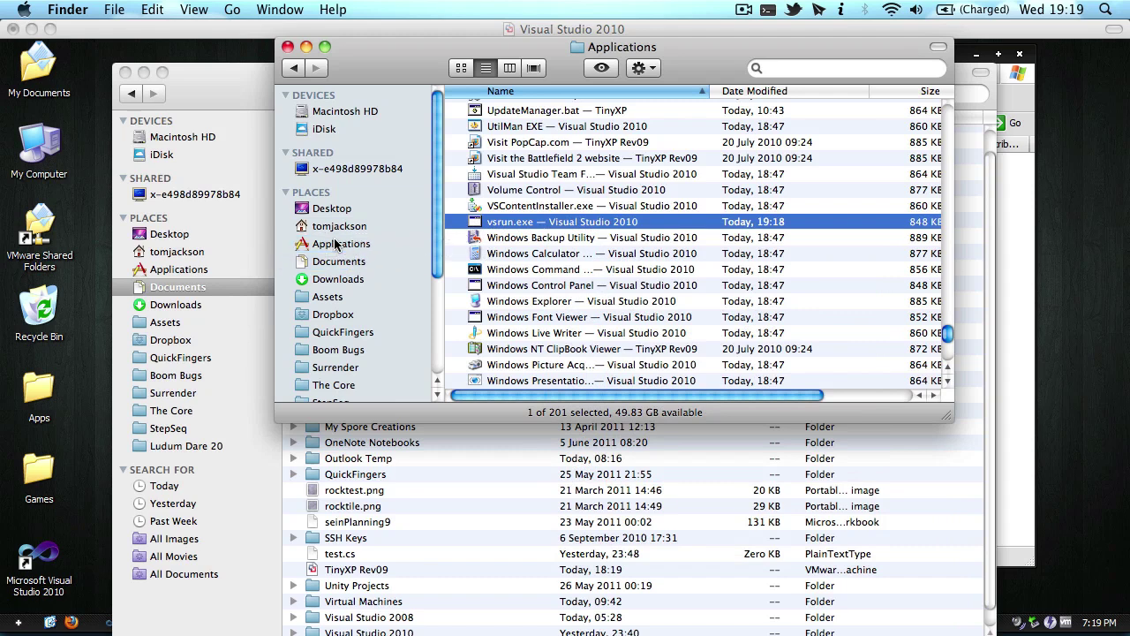
click(366, 249)
scroll(559, 351, down, 15)
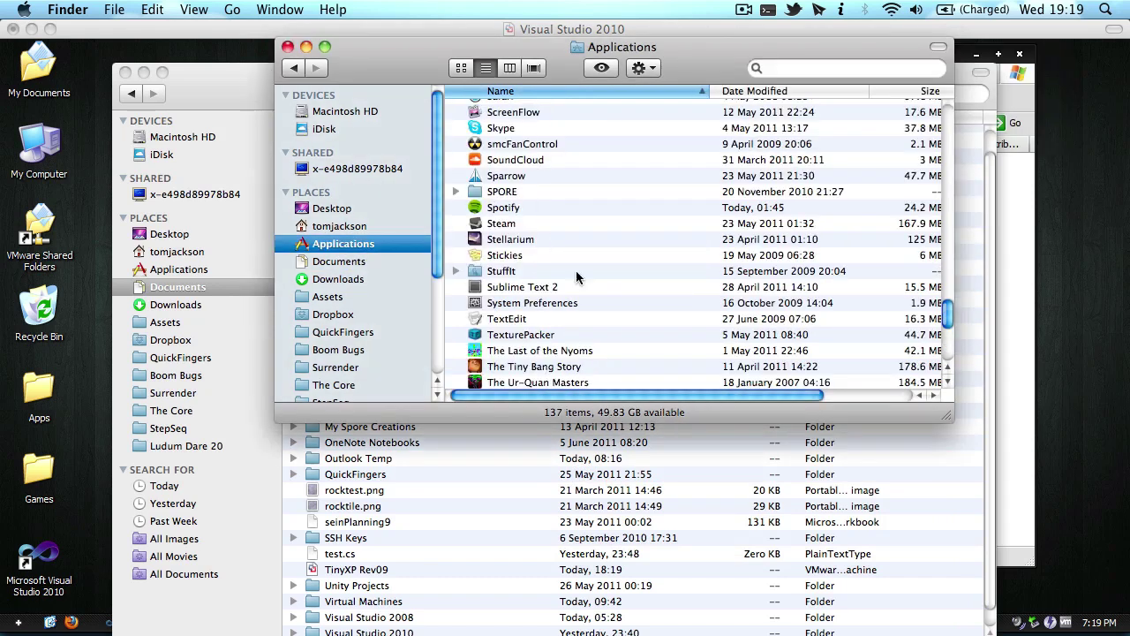
click(560, 352)
key(Return)
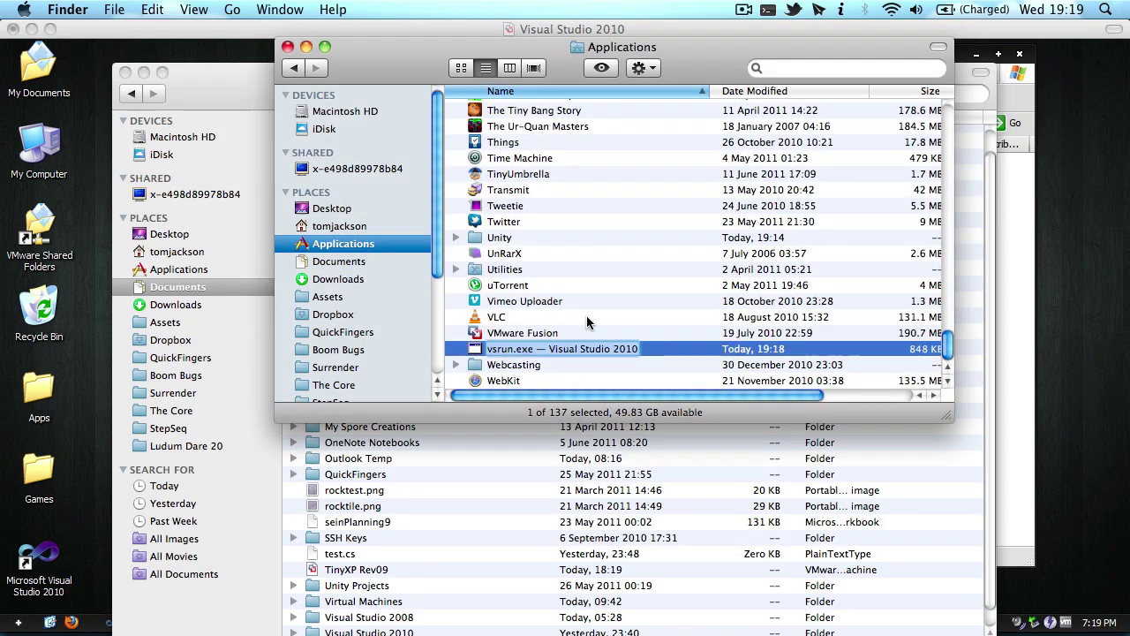
key(Right)
key(alt+shift+Left)
key(alt+shift+Left)
key(Return)
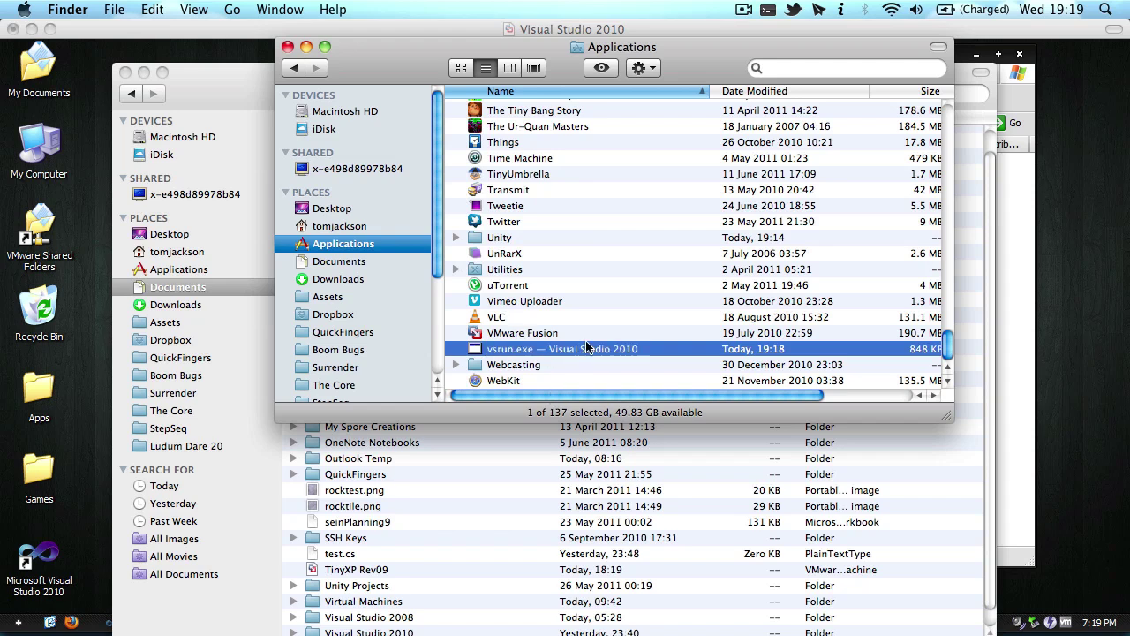
Rename the vsrun.exe — Visual Studio 2010 application to vsrun.app in its Get Info window and close that window.
key(super+i)
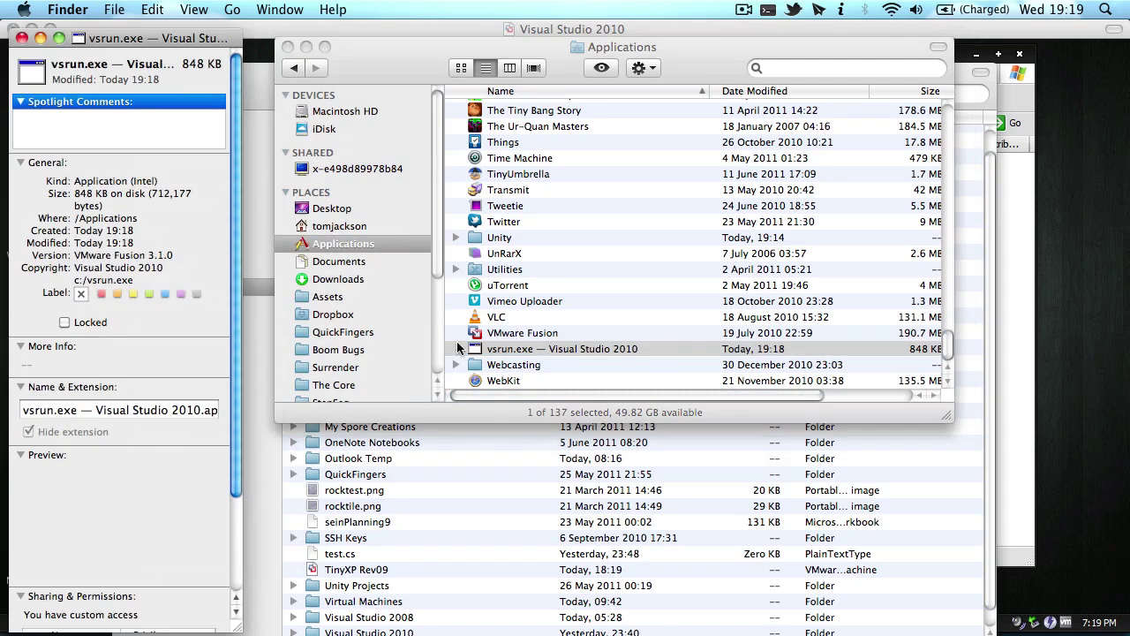
drag(77, 412, 200, 409)
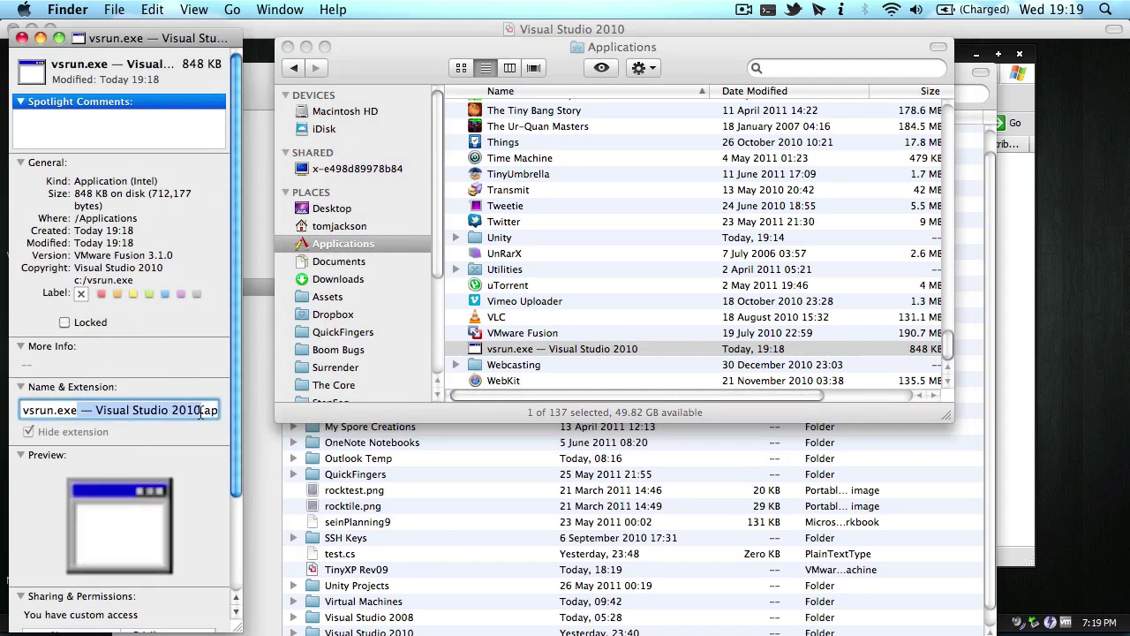
key(BackSpace)
key(Return)
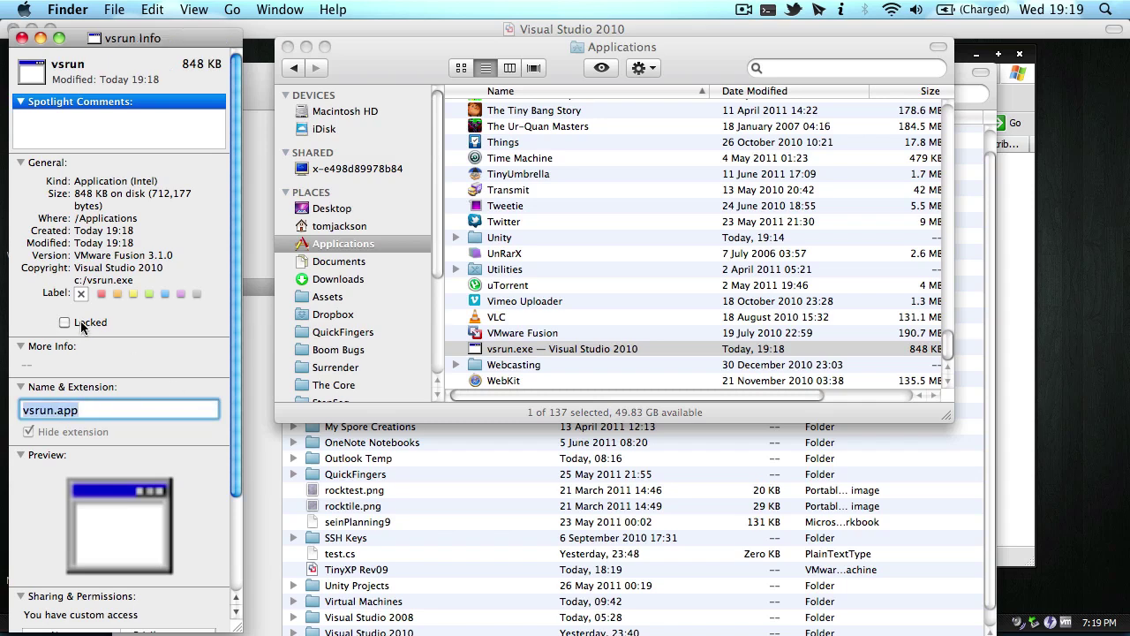
click(21, 38)
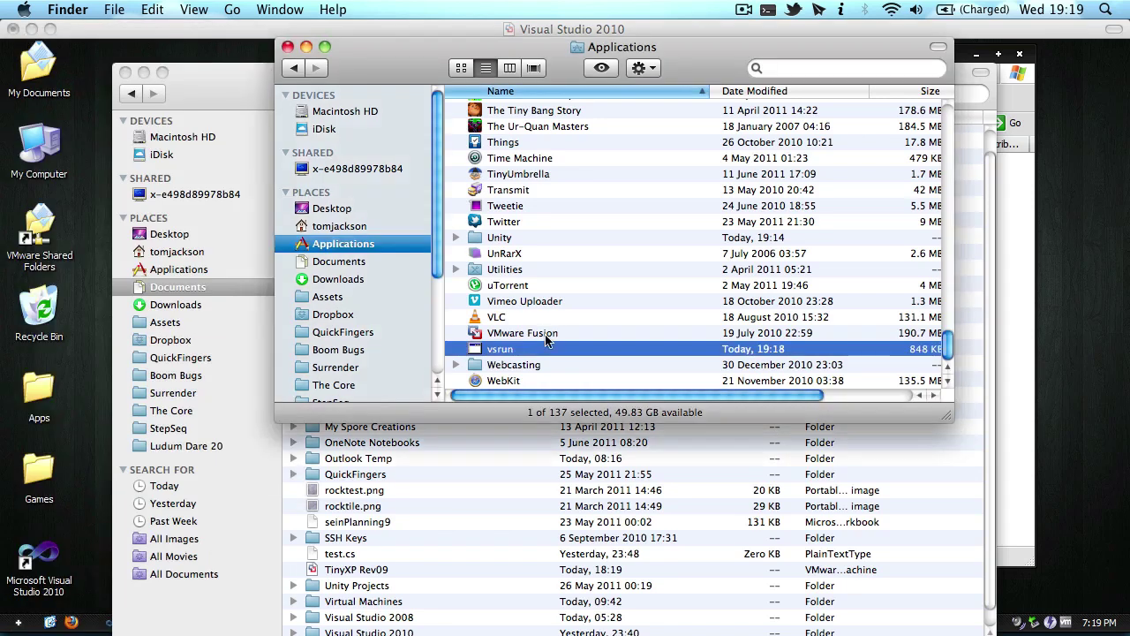
Launch the vsrun application from the Mac's Applications folder.
click(546, 337)
click(525, 346)
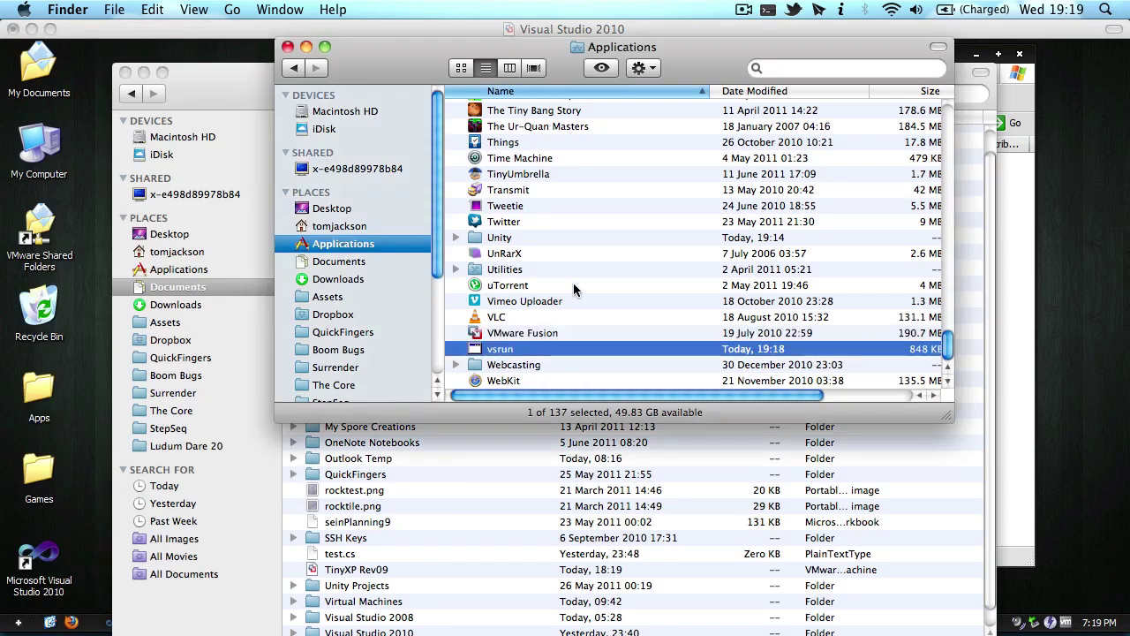
click(517, 364)
click(514, 347)
double_click(507, 351)
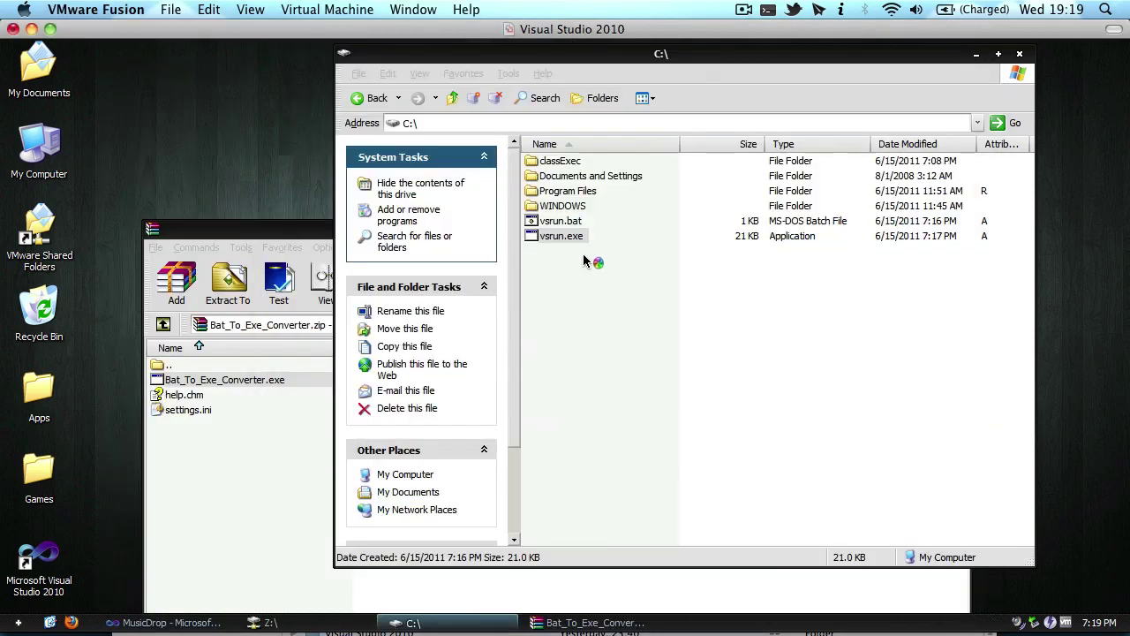
Close the C:\ window and the Bat_To_Exe_Converter.zip archive window in the virtual machine.
click(616, 98)
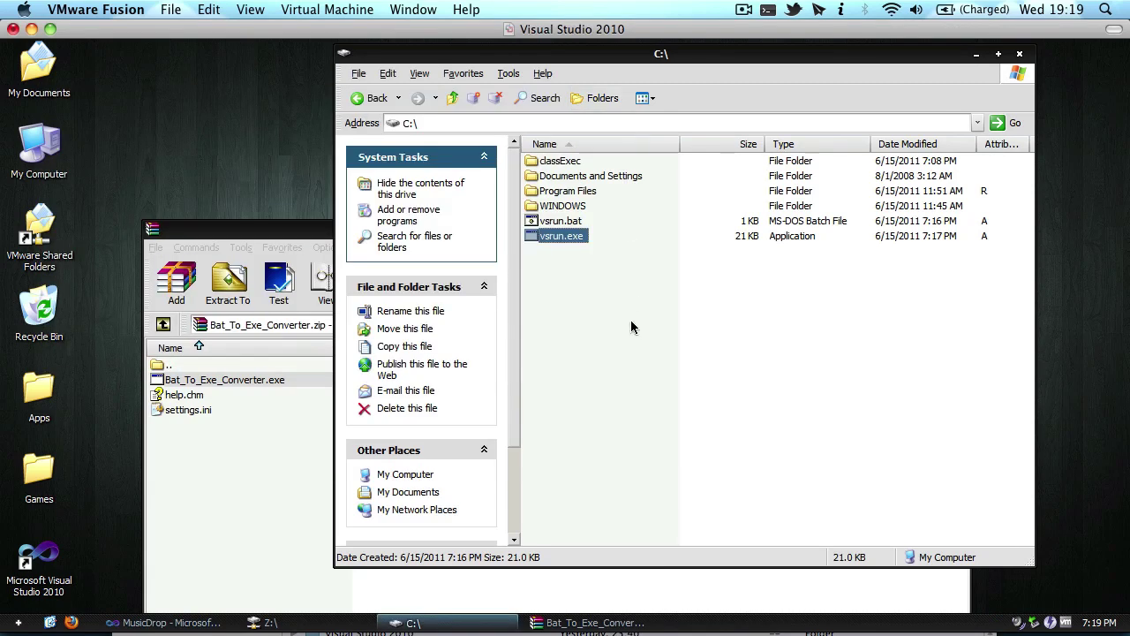
click(1023, 56)
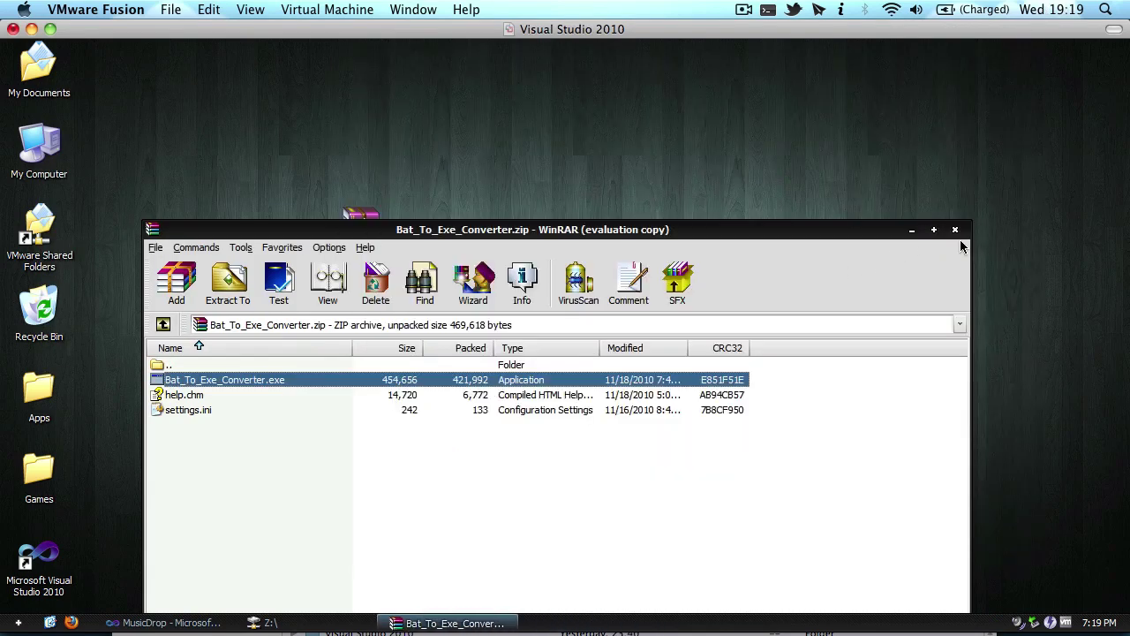
click(954, 219)
Switch to Unity and launch AppleScript Editor with an empty script.
key(super+Tab)
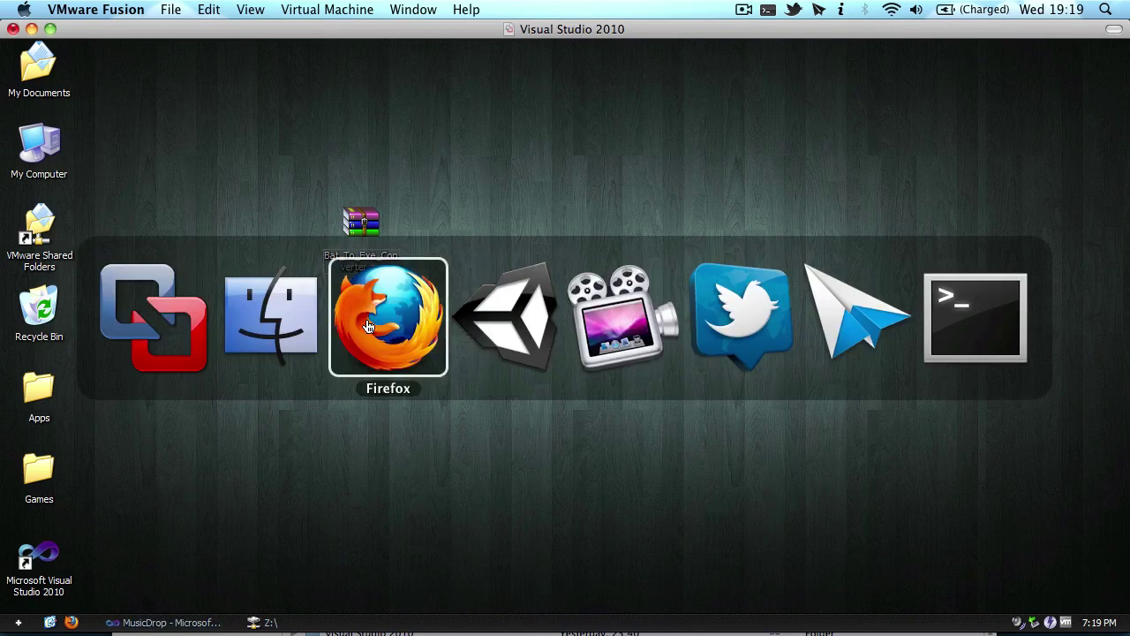
click(532, 351)
key(alt+space)
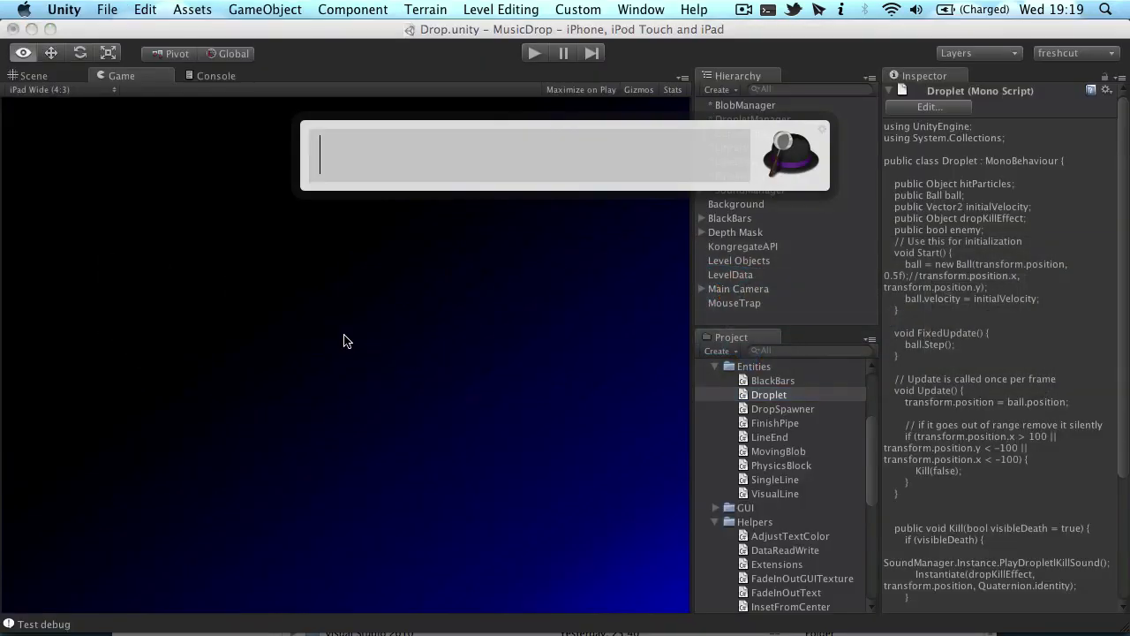
text(appl)
key(Return)
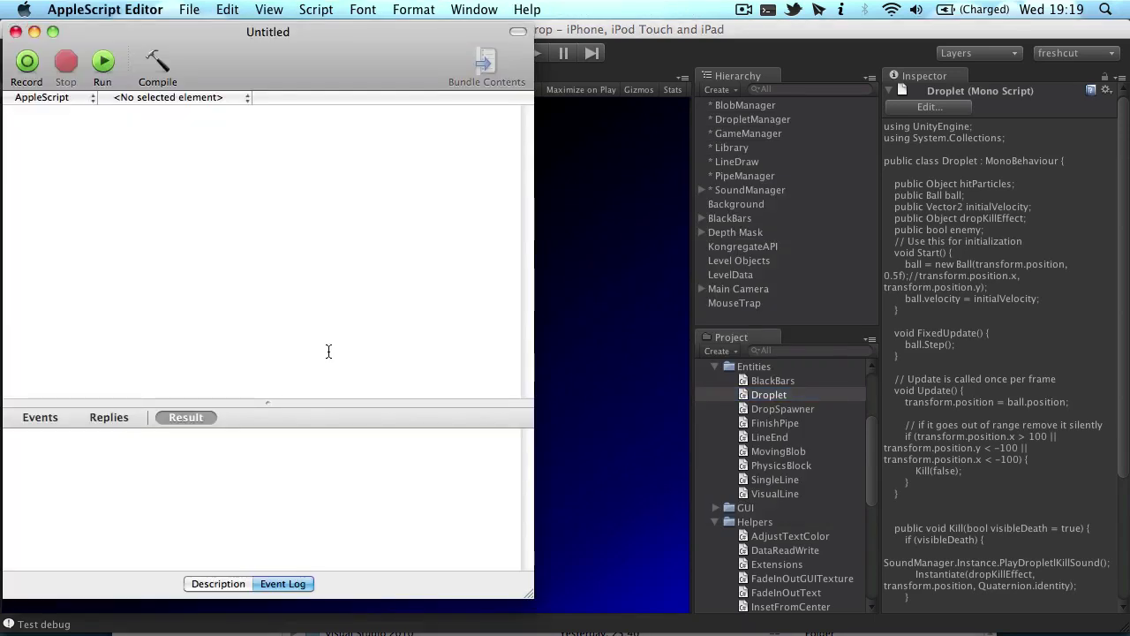
Begin the script with the handler line on open input_file.
text(on )
text(open)
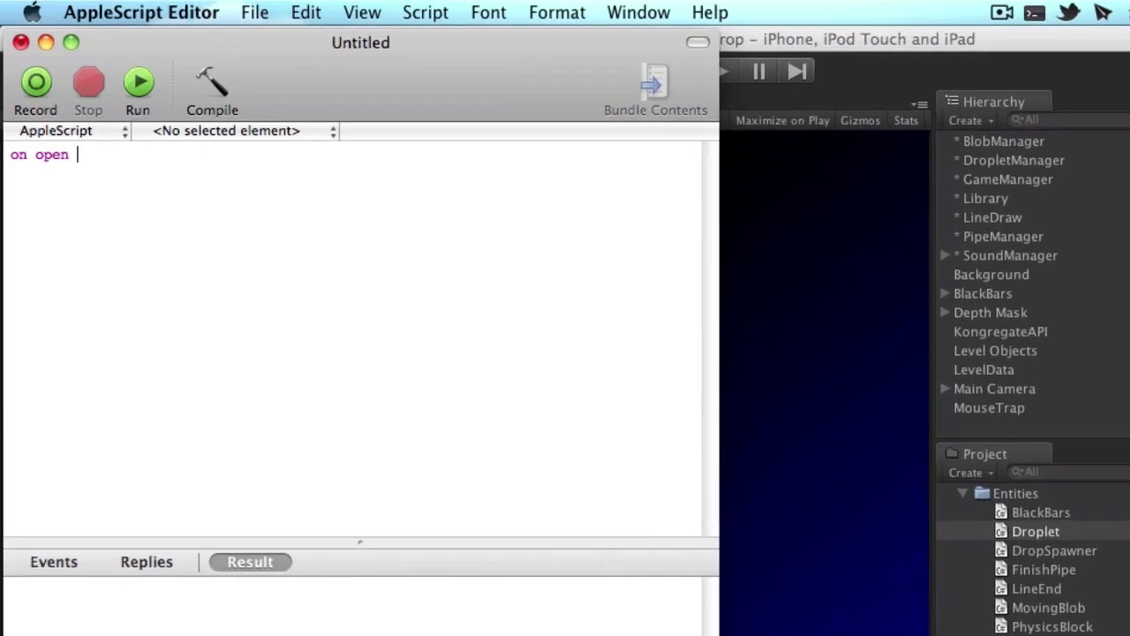
text( input_file)
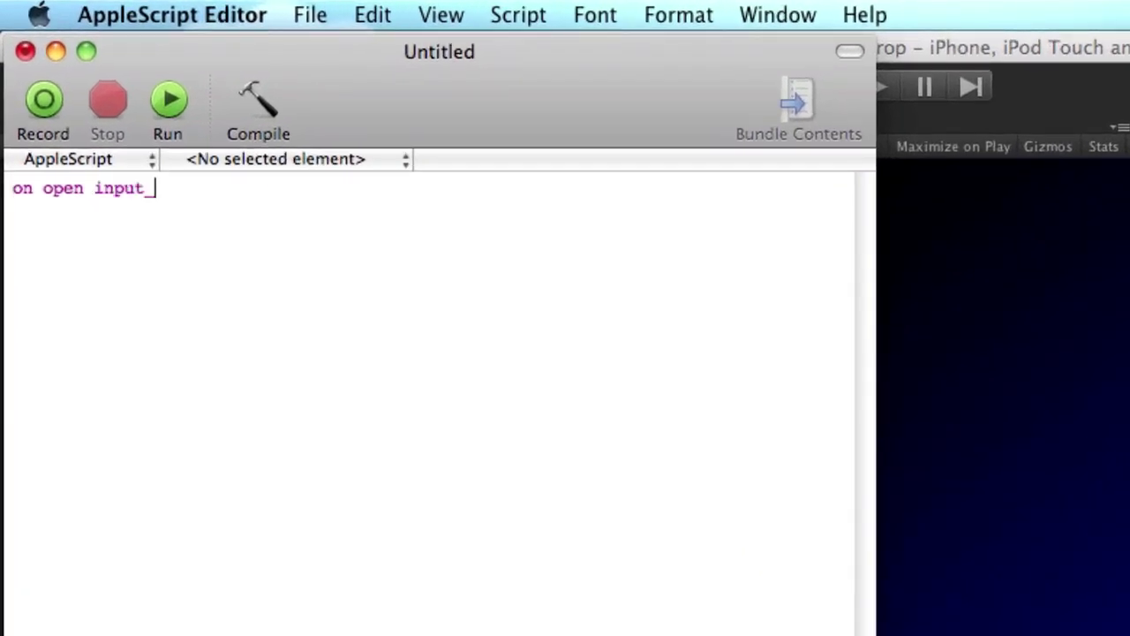
key(Return)
Add the empty-input check if (input_file as string is "") then return inside the handler.
text(if ()
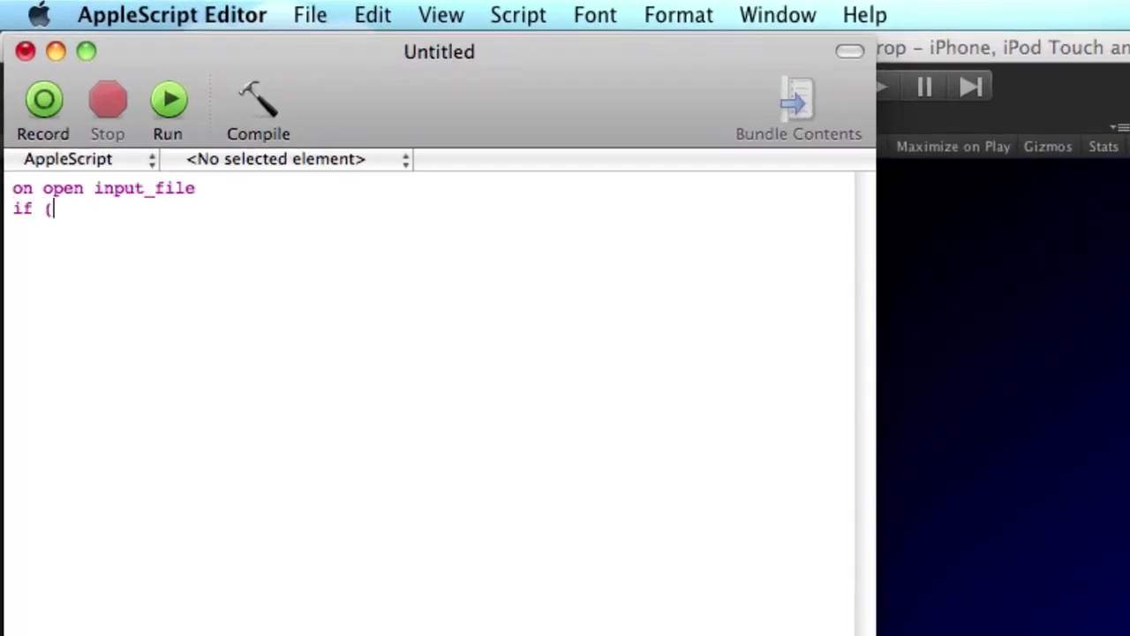
text(input)file)
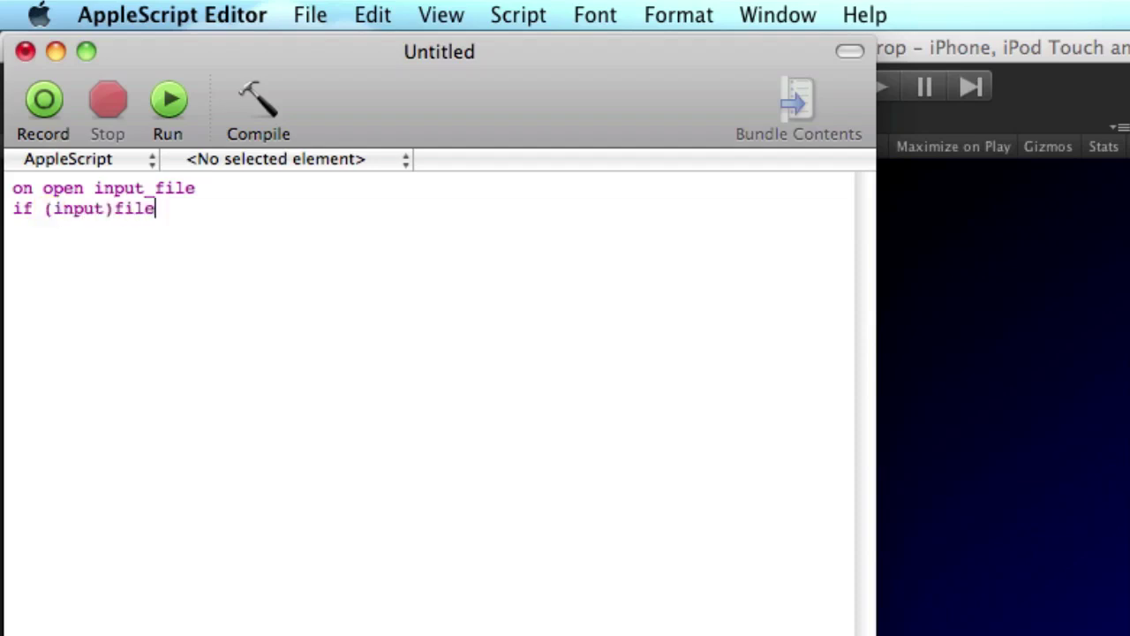
key(BackSpace)
key(BackSpace)
key(BackSpace)
text(file) )
text(as string is ")
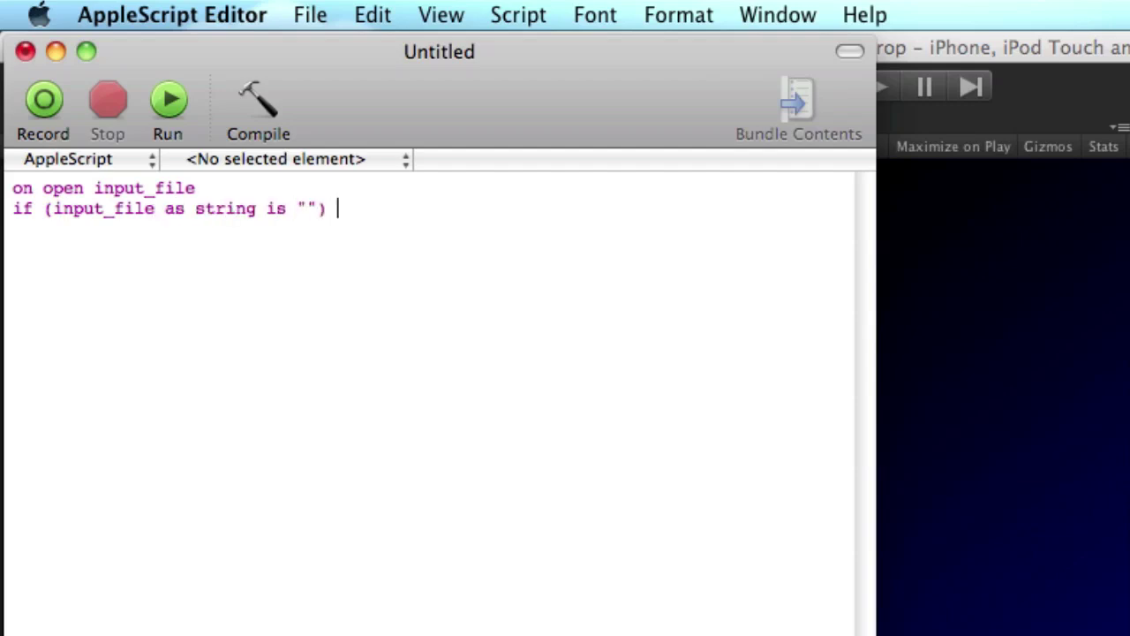
text( then return)
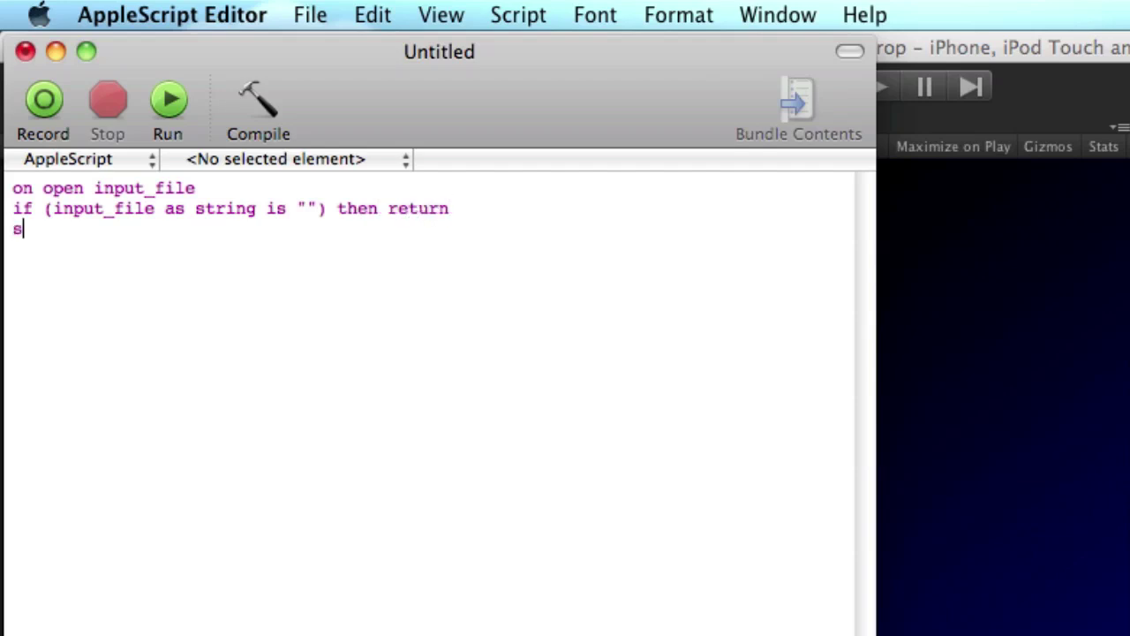
Add the line set file_name to POSIX path of input_file below the empty-input check.
text(ss)
key(BackSpace)
text(et file_)
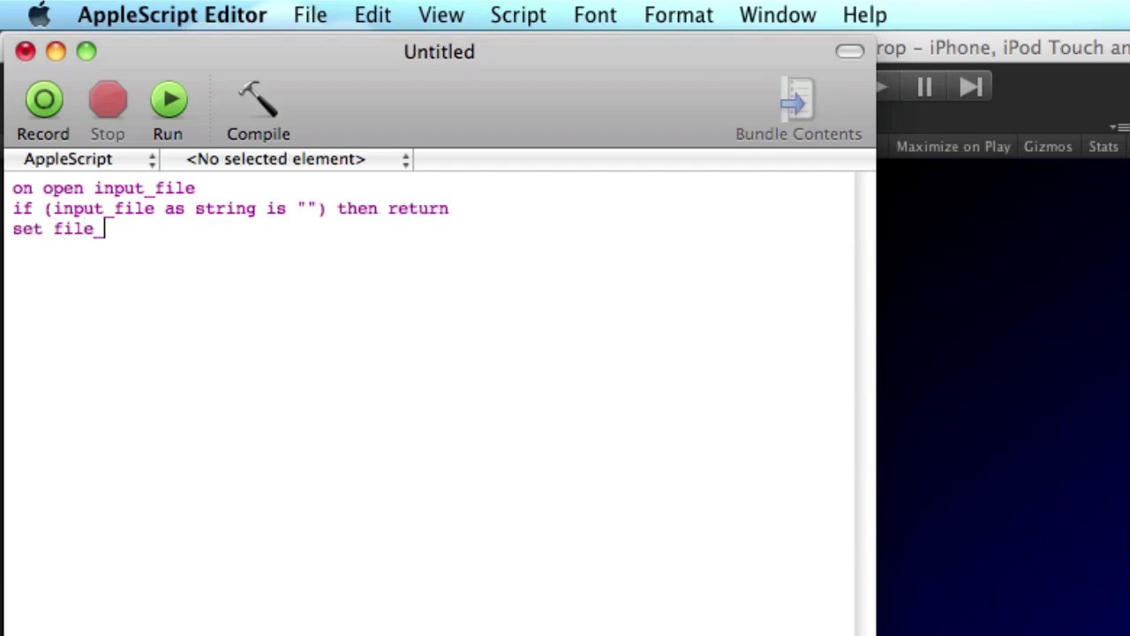
text(name to POSI)
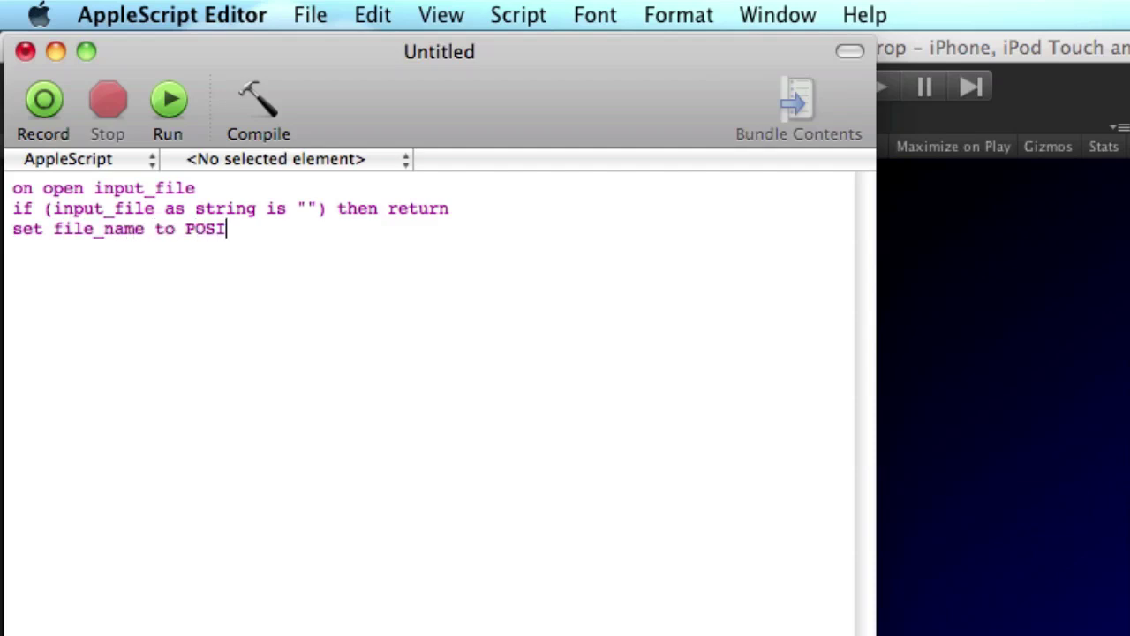
text(X path of input_file)
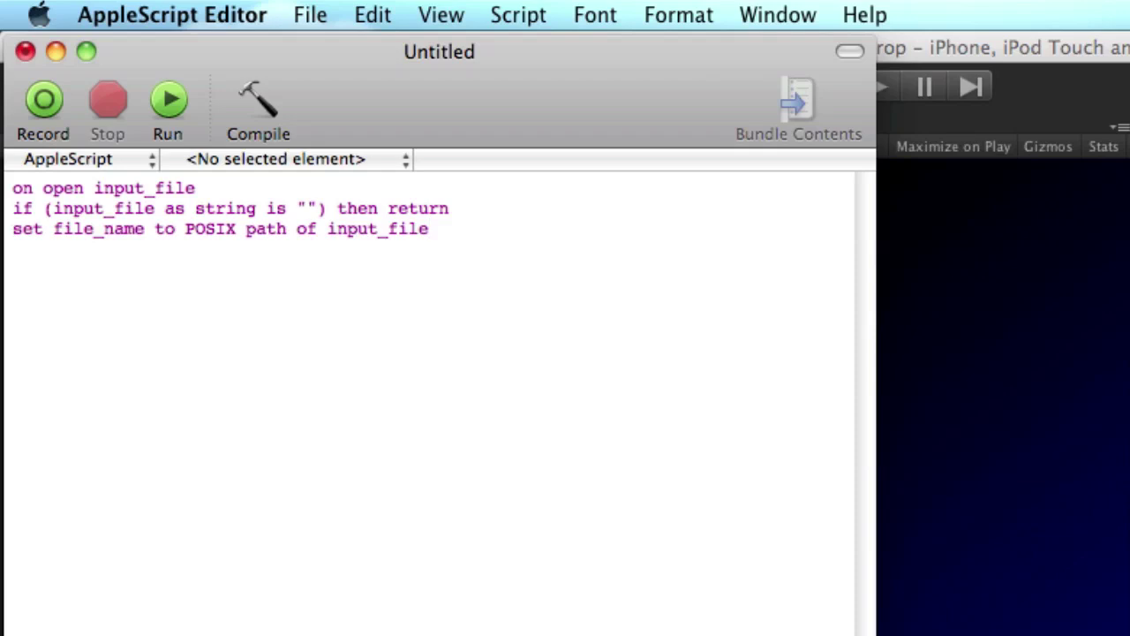
Start the shell command line with do shell script "open -a /Applications/vsrun.app.
text(do shell script)
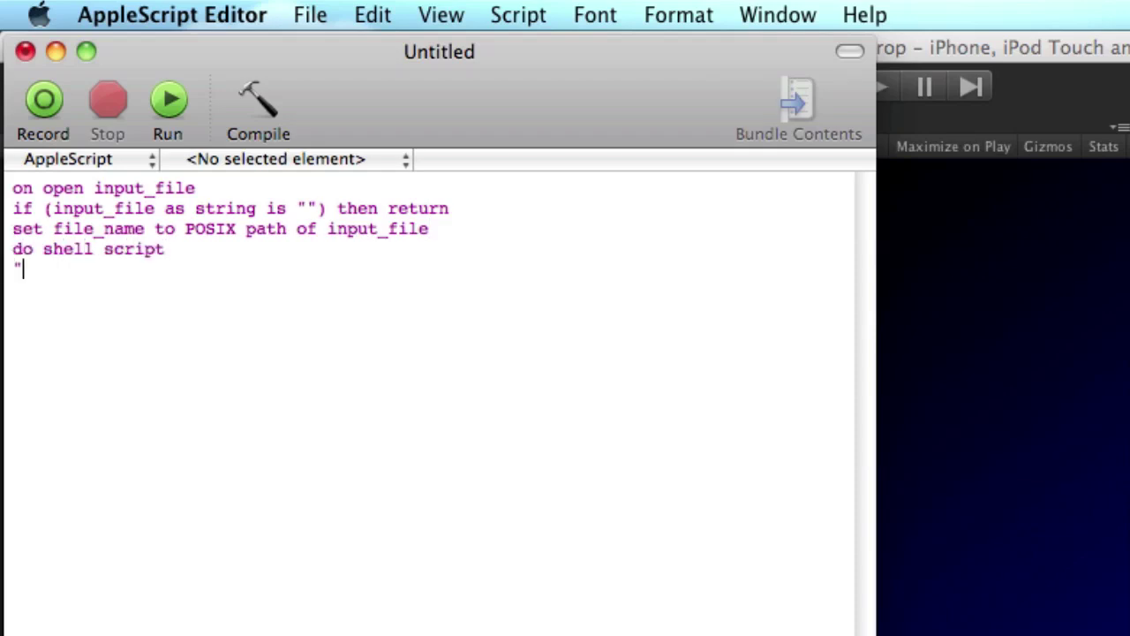
text( "open )
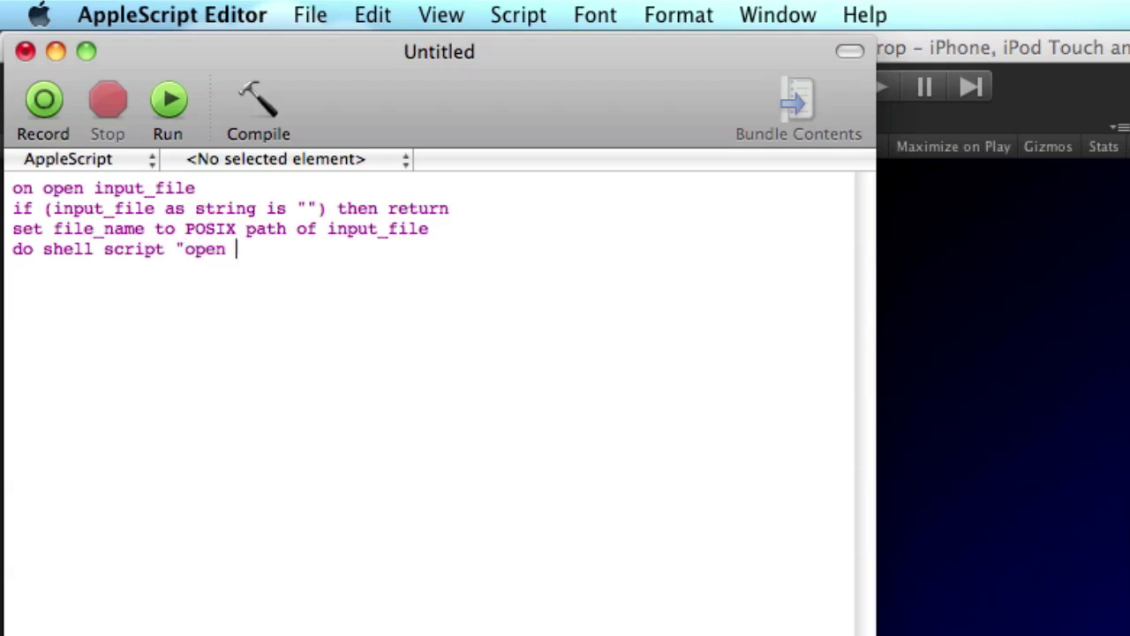
text(-a /Applications/)
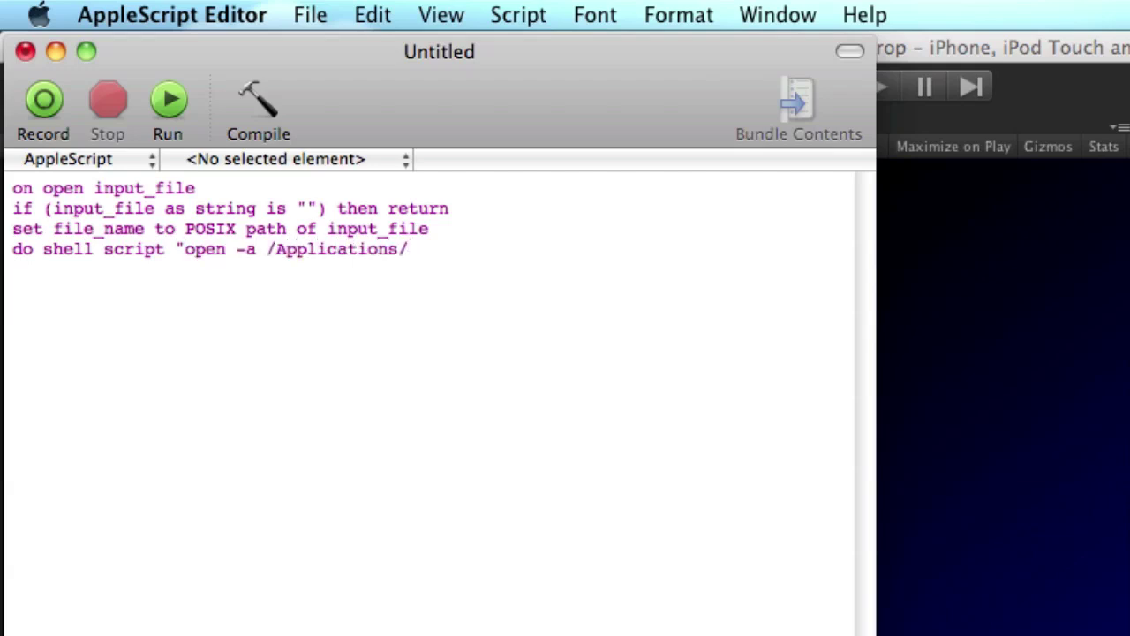
text(vsrun)
key(BackSpace)
key(BackSpace)
key(BackSpace)
text(vsrun.a)
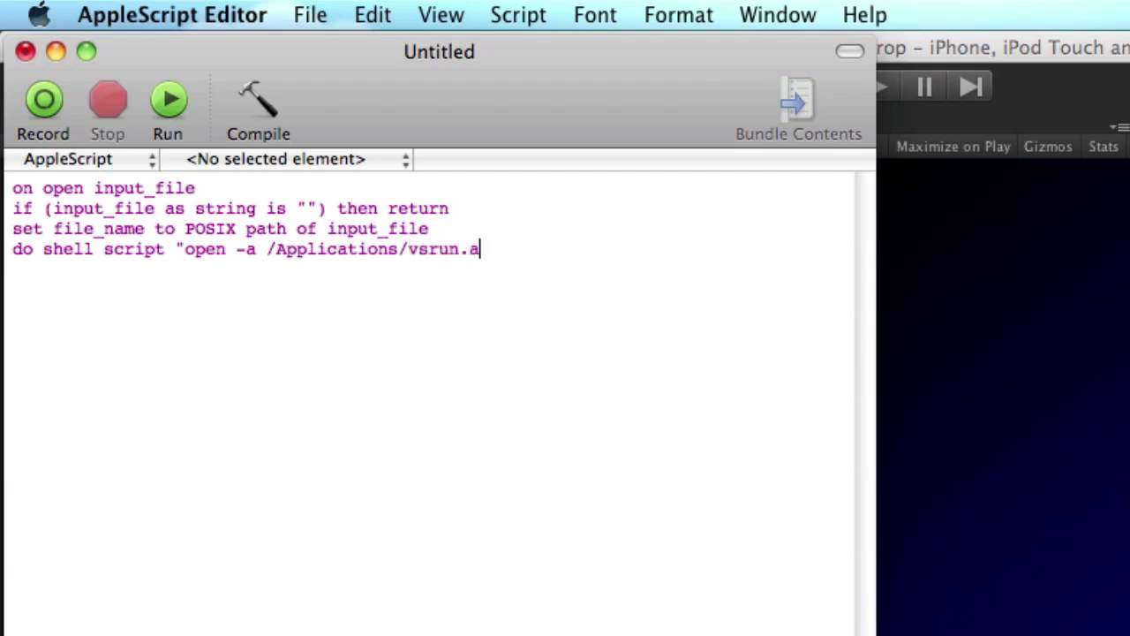
text(pp)
drag(102, 191, 219, 188)
double_click(21, 186)
click(216, 188)
double_click(196, 229)
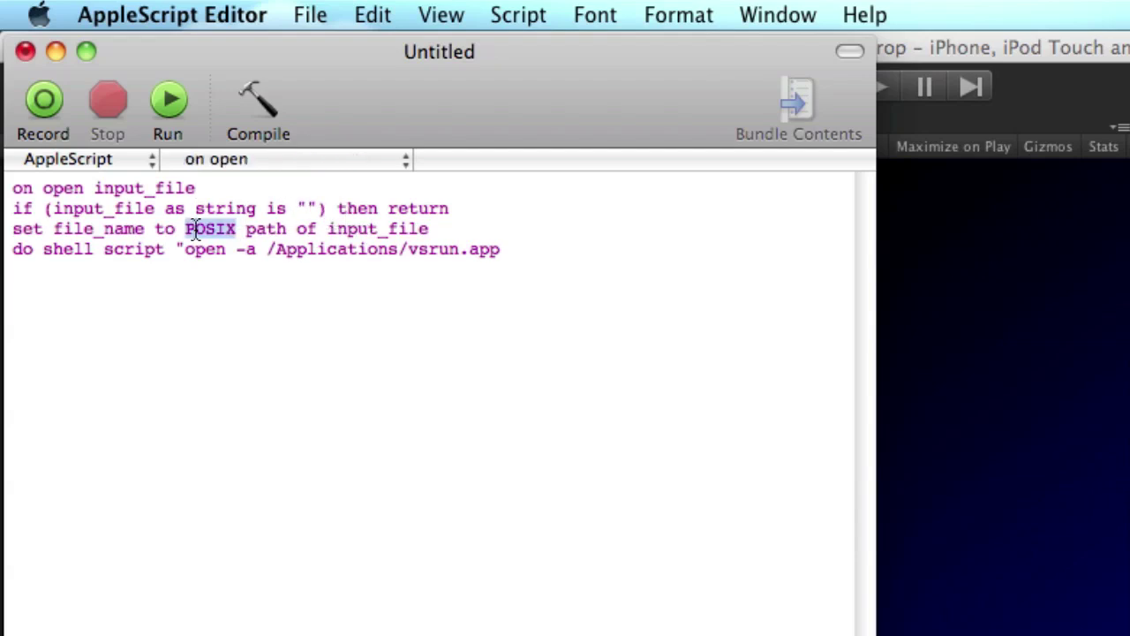
click(391, 228)
click(462, 232)
Complete the shell command with \"" & file_name "\"" and close the handler with end open.
click(585, 256)
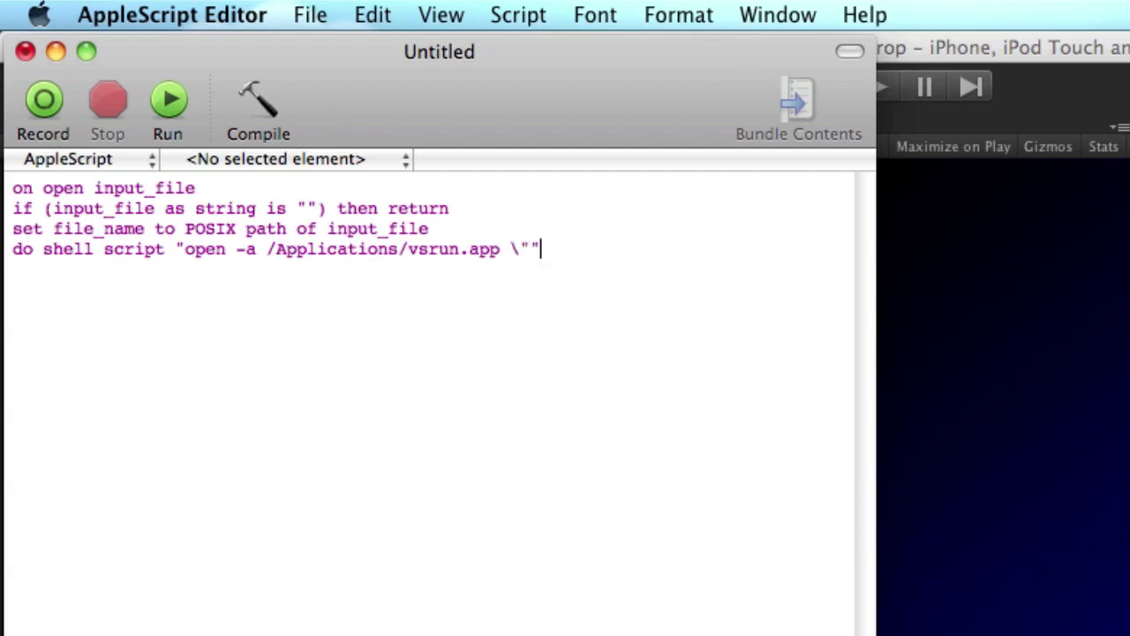
text(\"" & file_name "\)
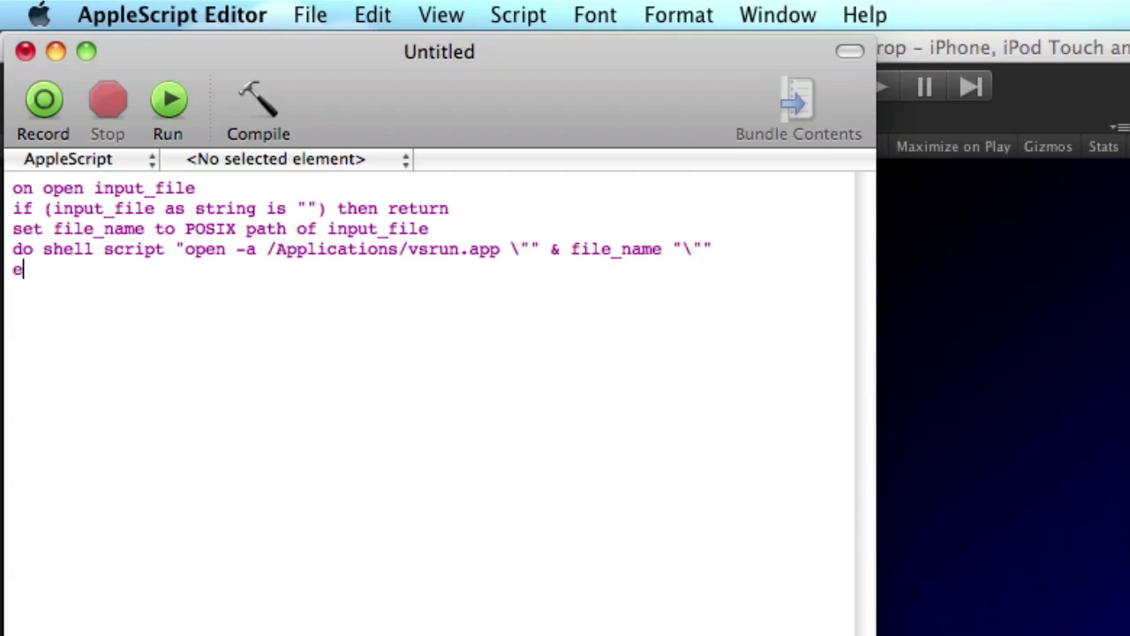
text(nd open)
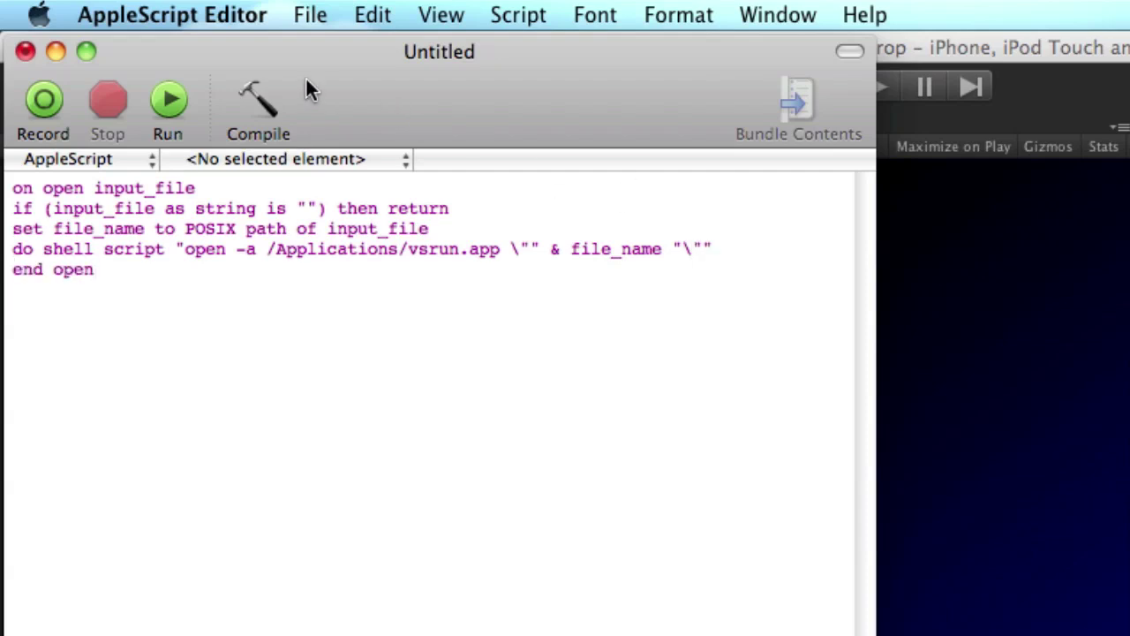
Compile the script, insert an & between file_name and the final "\"", and compile it again.
click(258, 116)
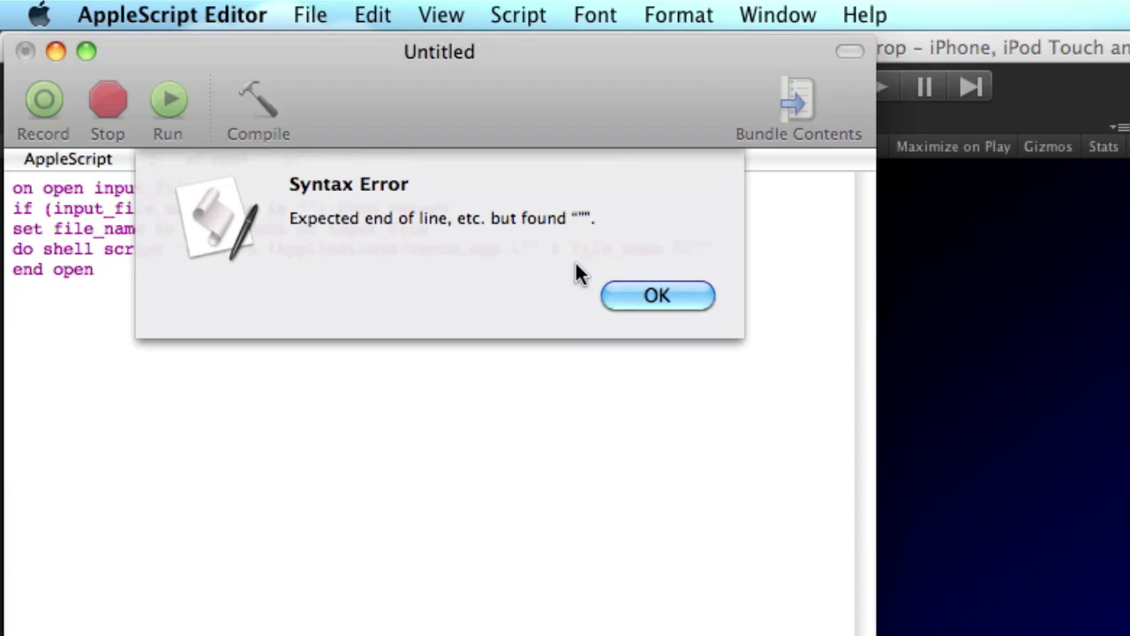
click(659, 295)
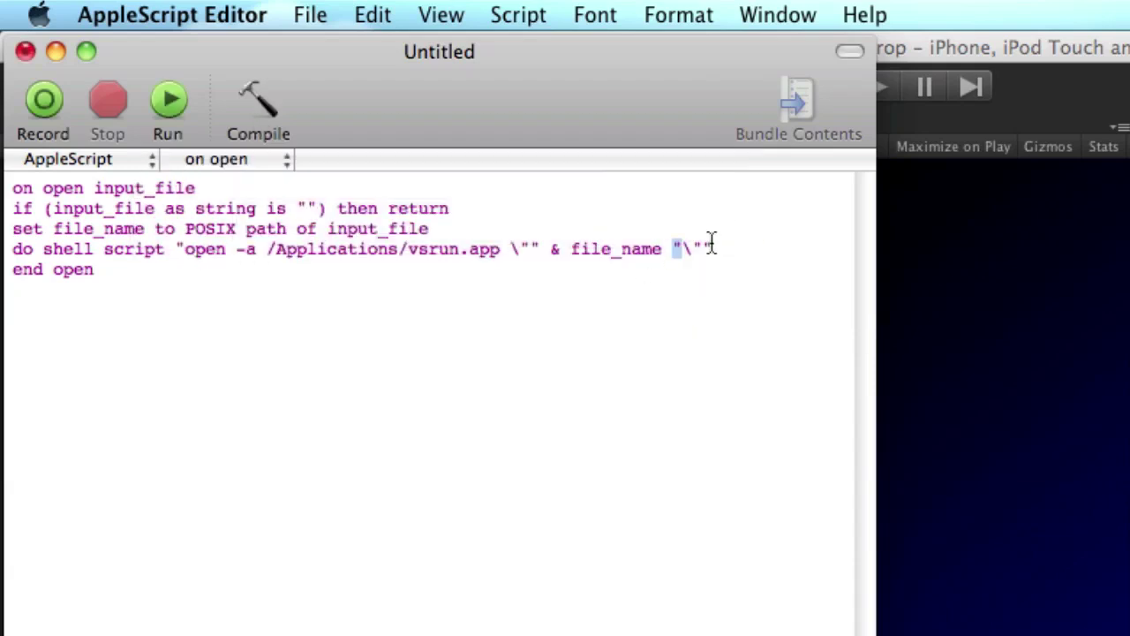
click(673, 248)
text(&)
click(290, 107)
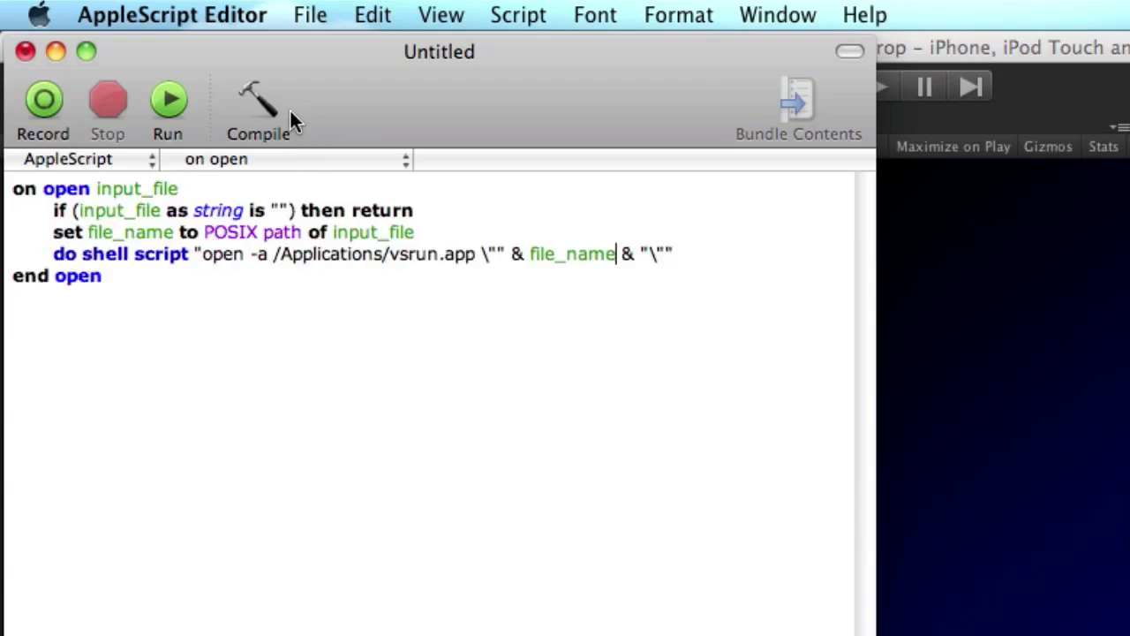
Save the script in the Unity folder as VSOpen, using the Application file format with Stay Open enabled.
click(366, 299)
key(super+s)
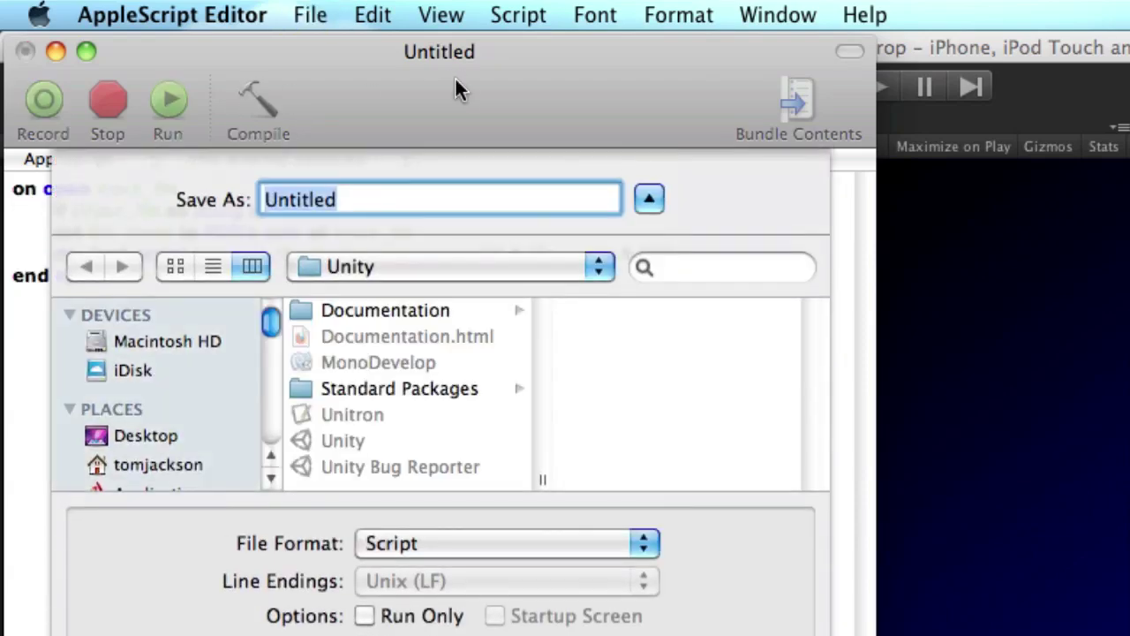
text(VSOP)
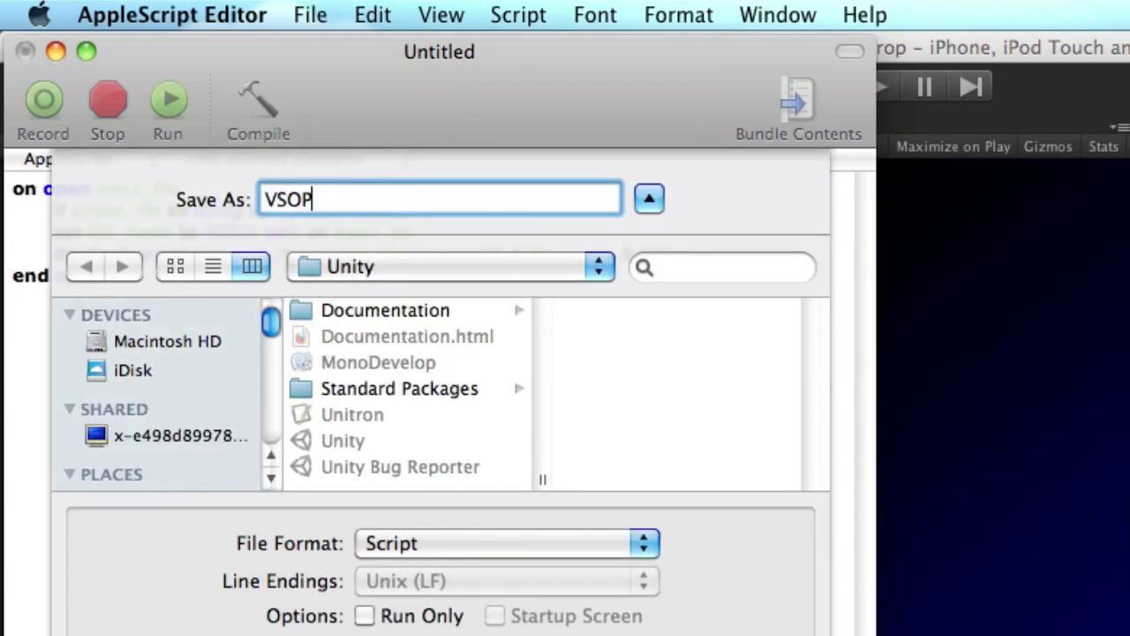
key(BackSpace)
text(pen)
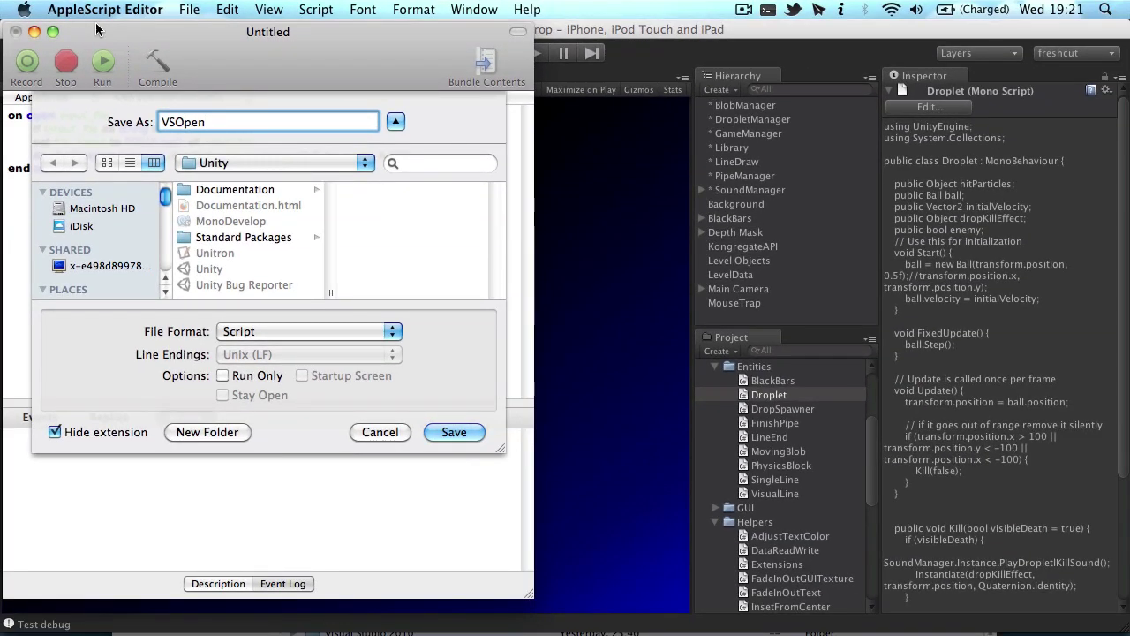
click(281, 333)
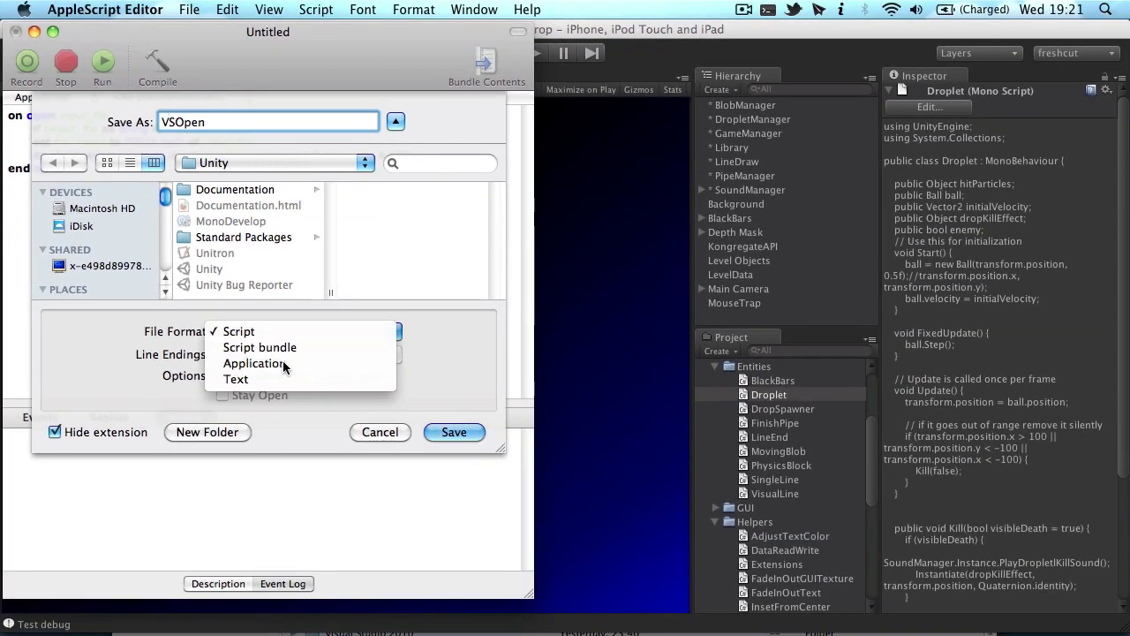
click(273, 363)
click(263, 395)
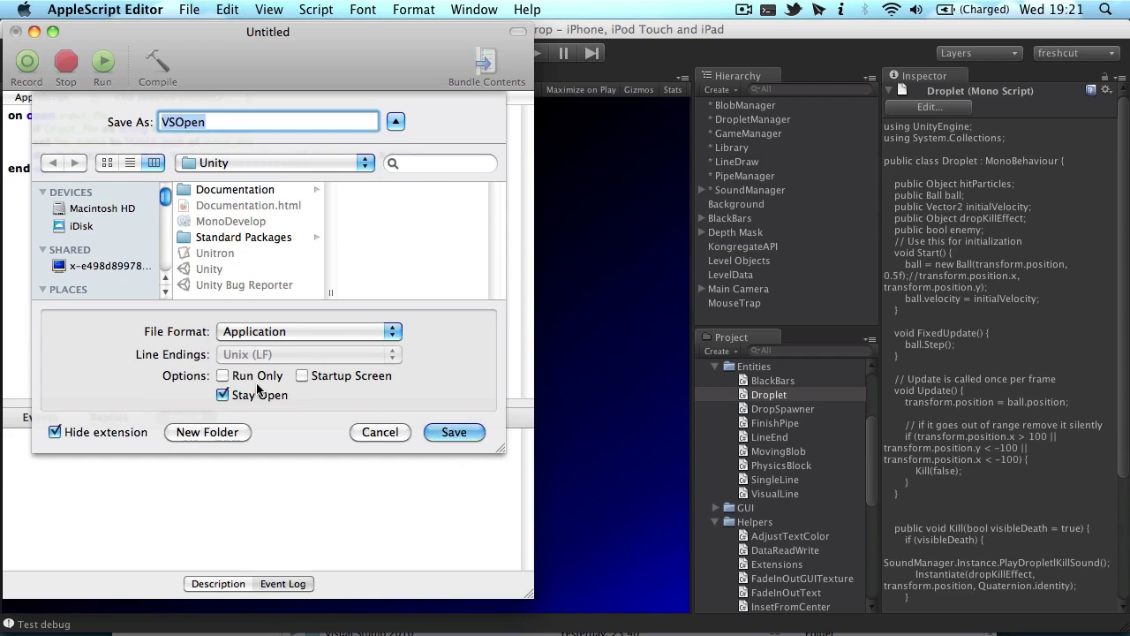
click(454, 432)
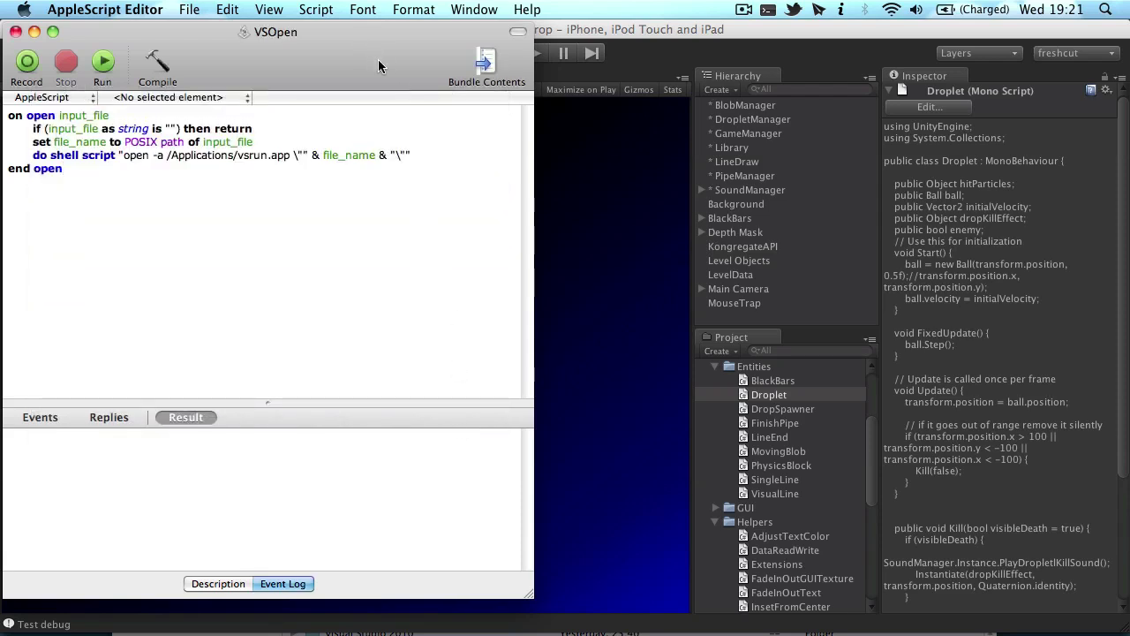
Return to Unity and set the External Script Editor preference to the VSOpen application in the Applications/Unity folder.
key(super+h)
click(68, 8)
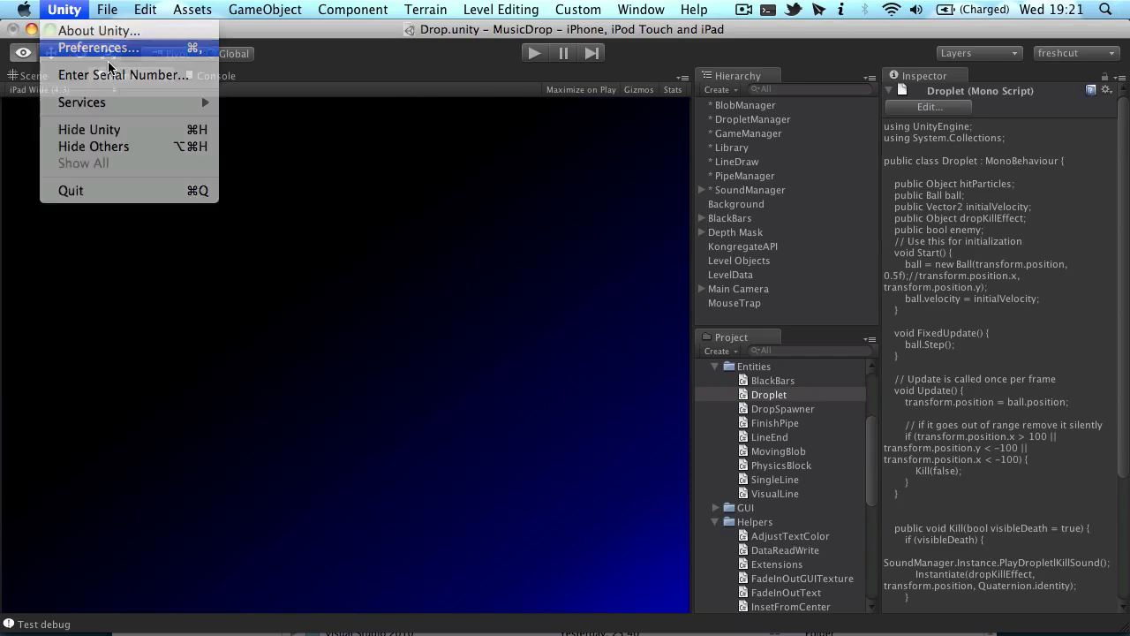
click(104, 49)
click(593, 190)
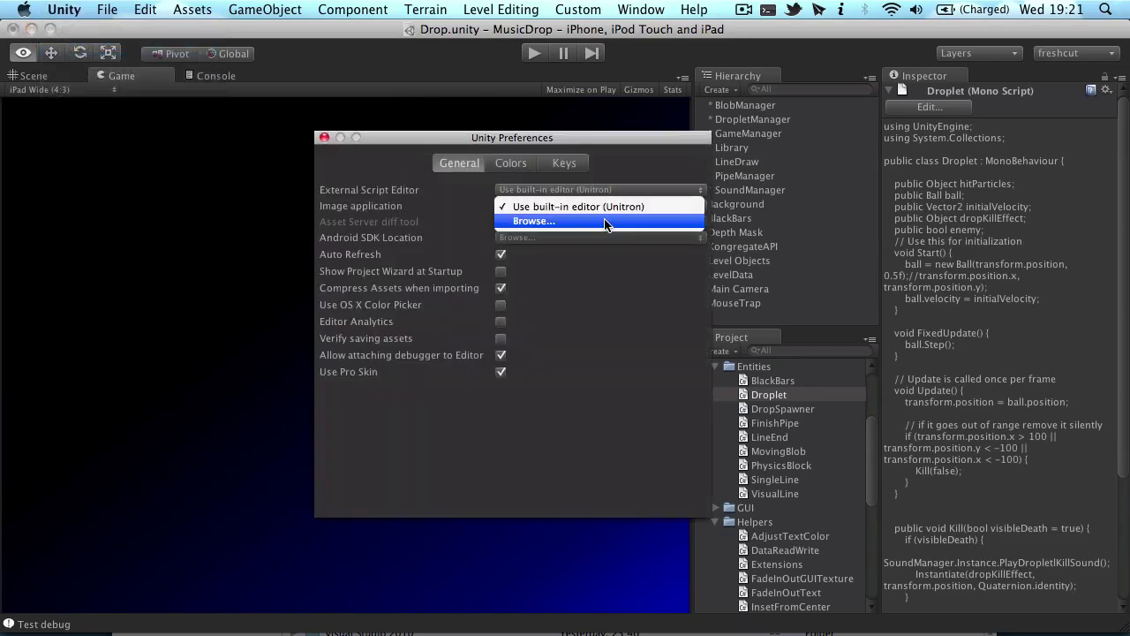
click(606, 222)
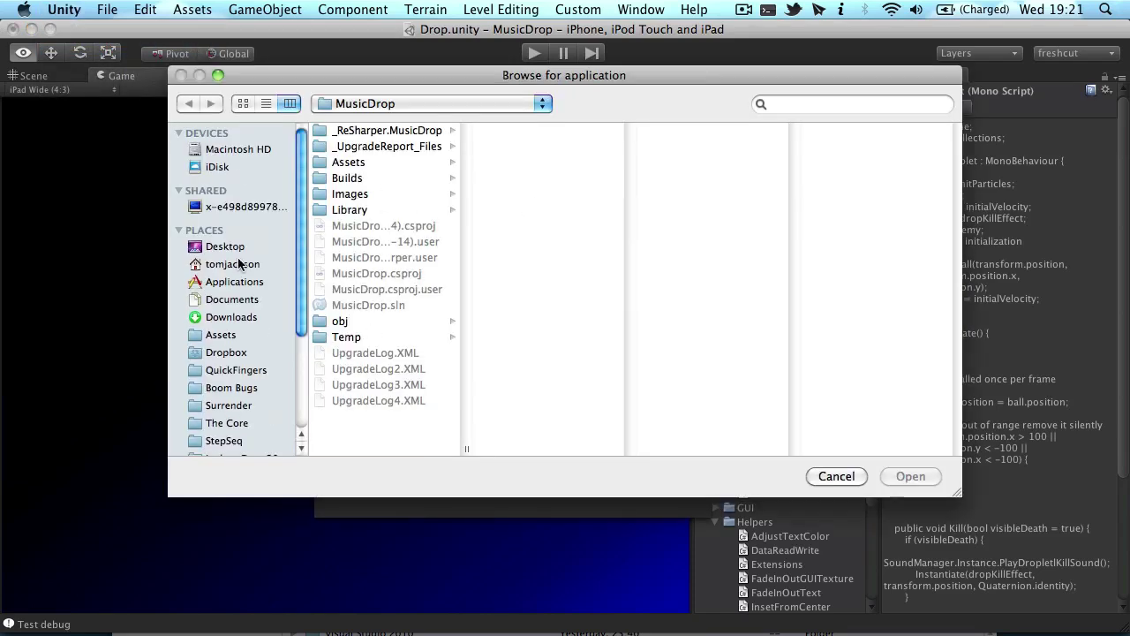
click(235, 304)
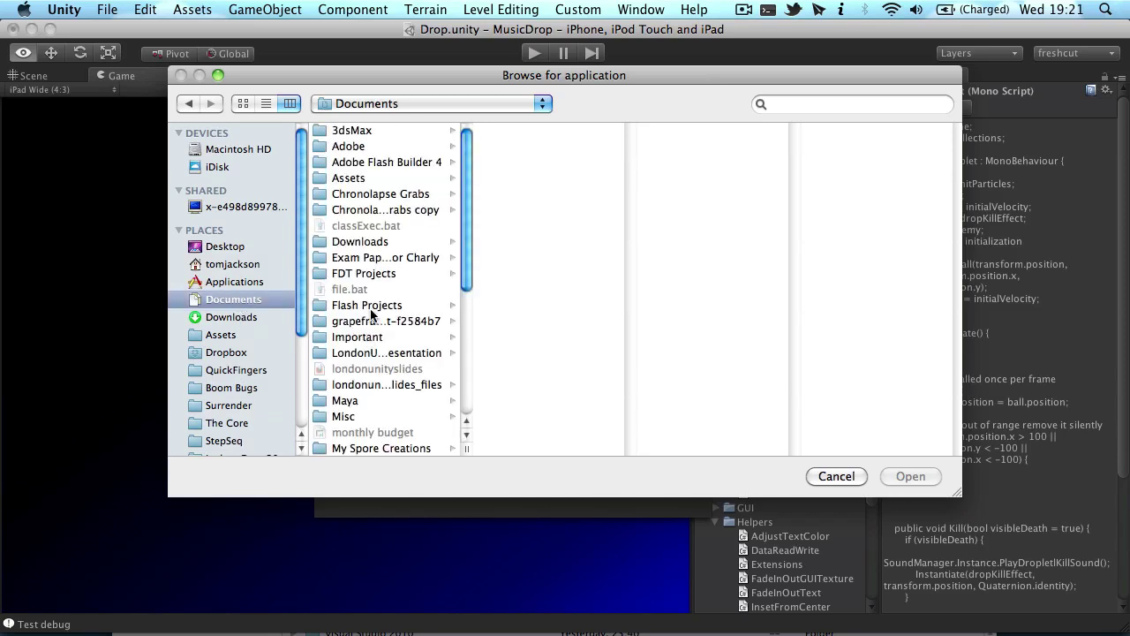
click(246, 281)
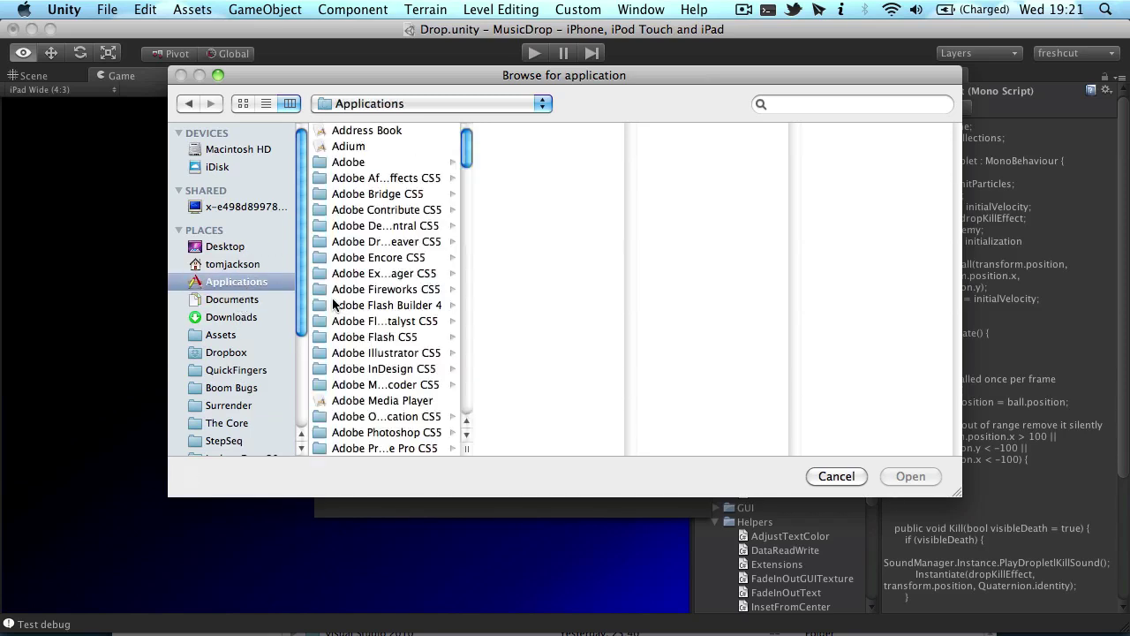
key(u)
click(516, 242)
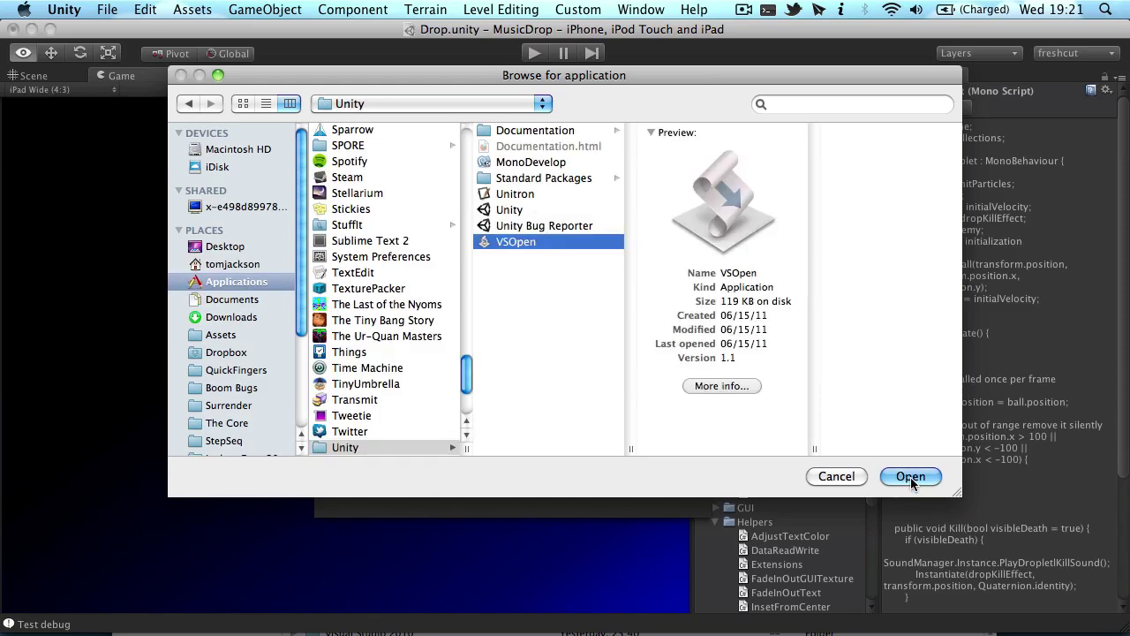
click(910, 477)
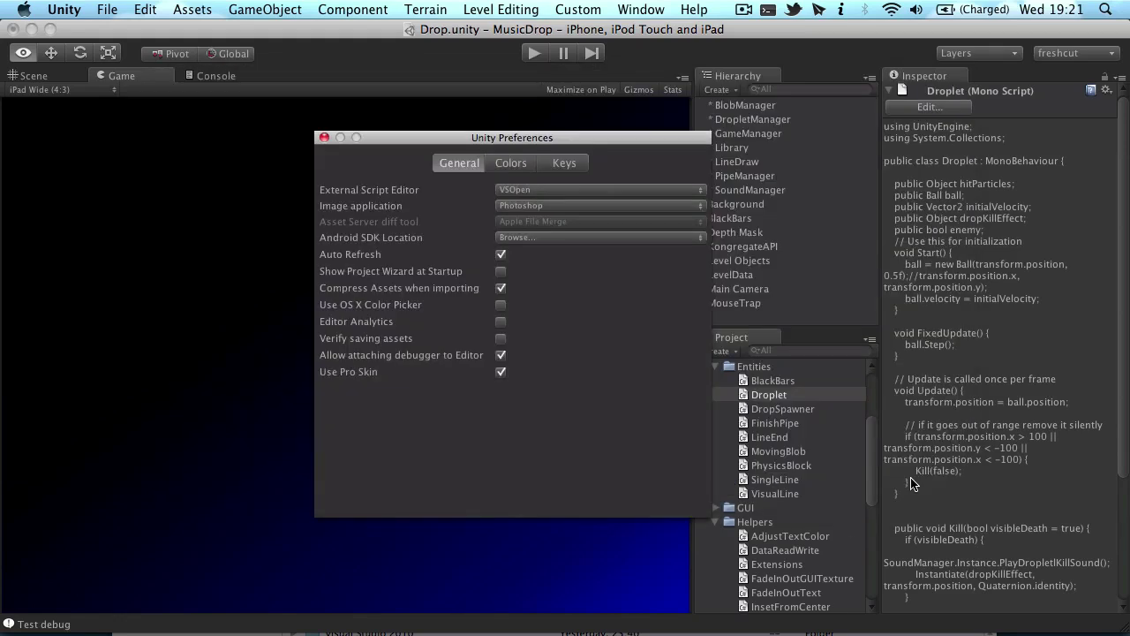
Close Unity Preferences and open the PhysicsBlock script from the project's Entities folder in Visual Studio.
click(324, 138)
click(764, 423)
double_click(777, 465)
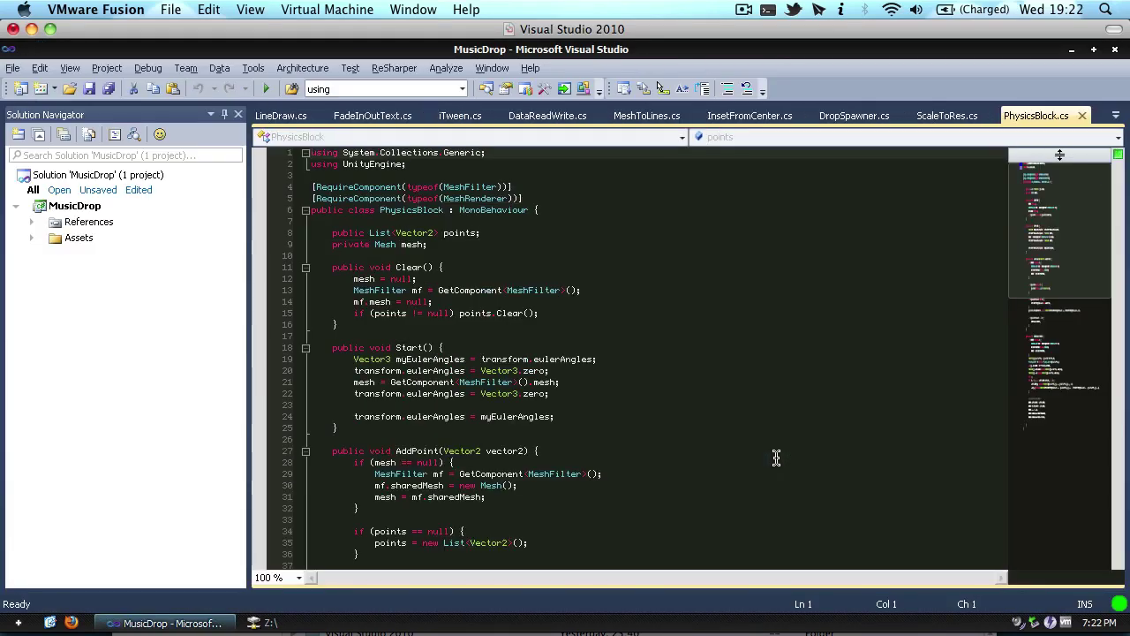
click(732, 437)
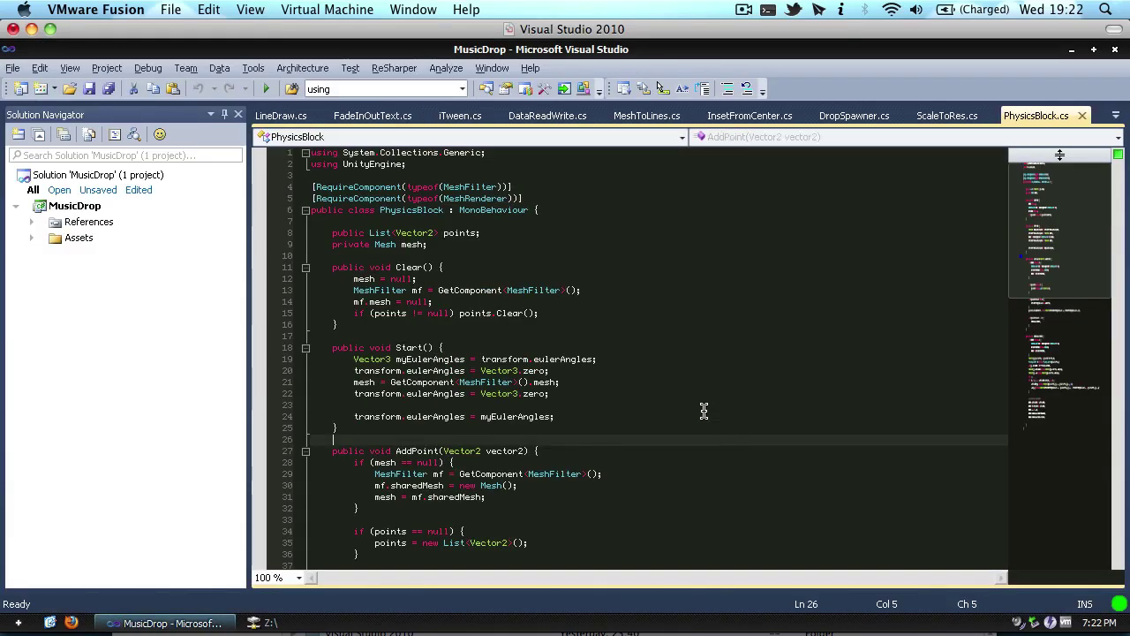
Return to Unity and open the MovingBlob script from the project's Entities folder in Visual Studio.
scroll(671, 389, down, 8)
scroll(575, 316, up, 8)
key(super+Tab)
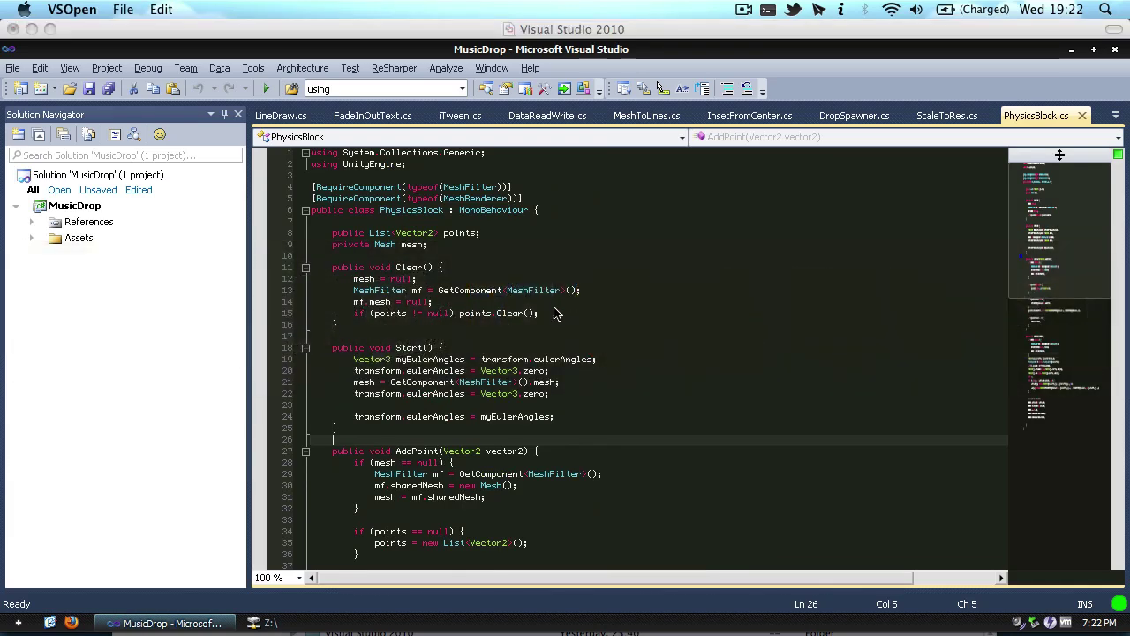
key(super+Tab)
key(super+Tab)
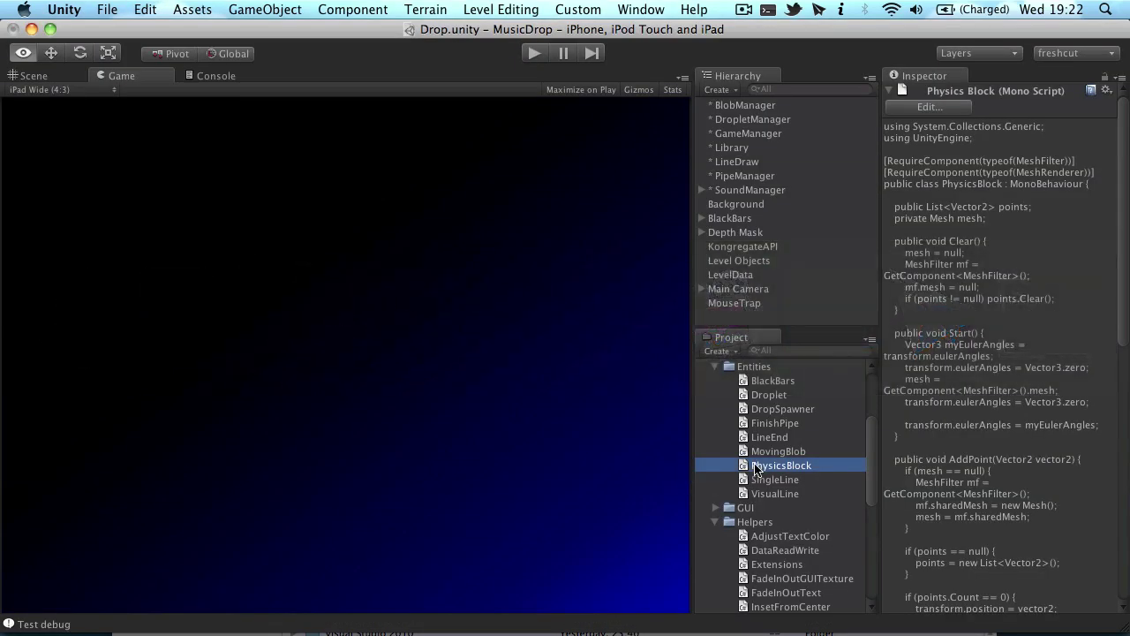
double_click(774, 451)
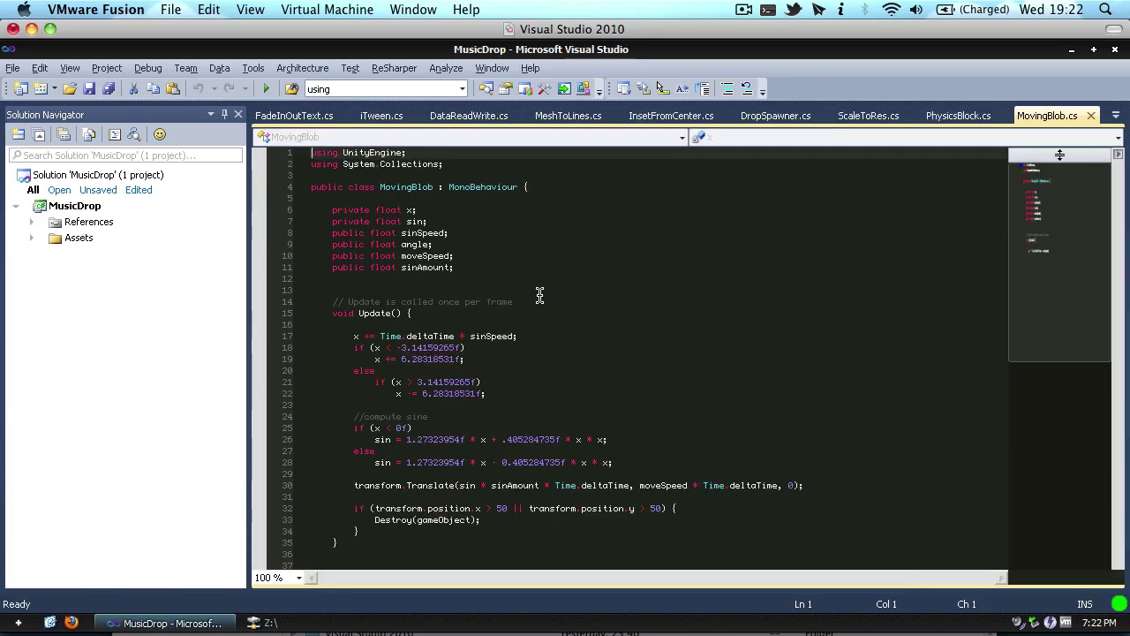
Place the cursor in the MovingBlob code and switch Visual Studio to full-screen mode.
click(652, 384)
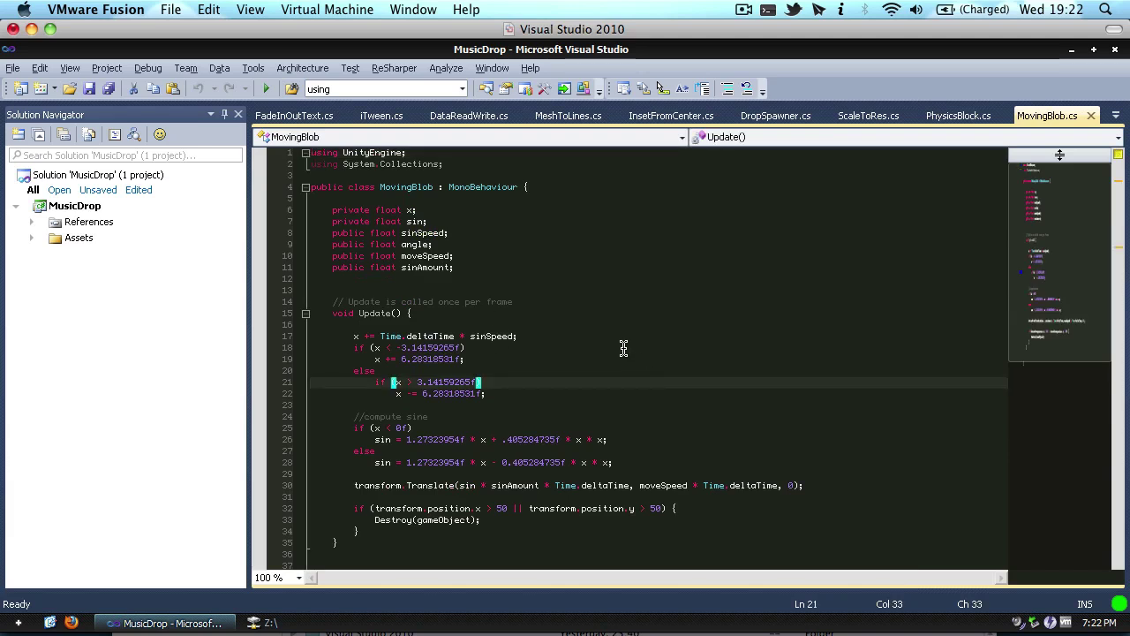
click(558, 278)
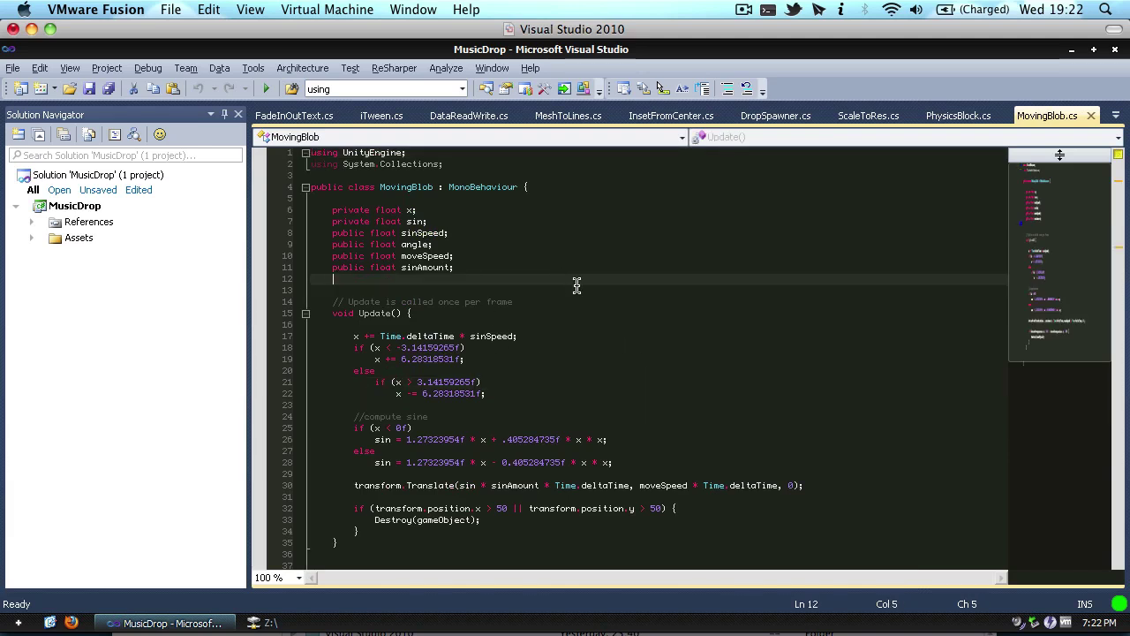
key(shift+alt+Return)
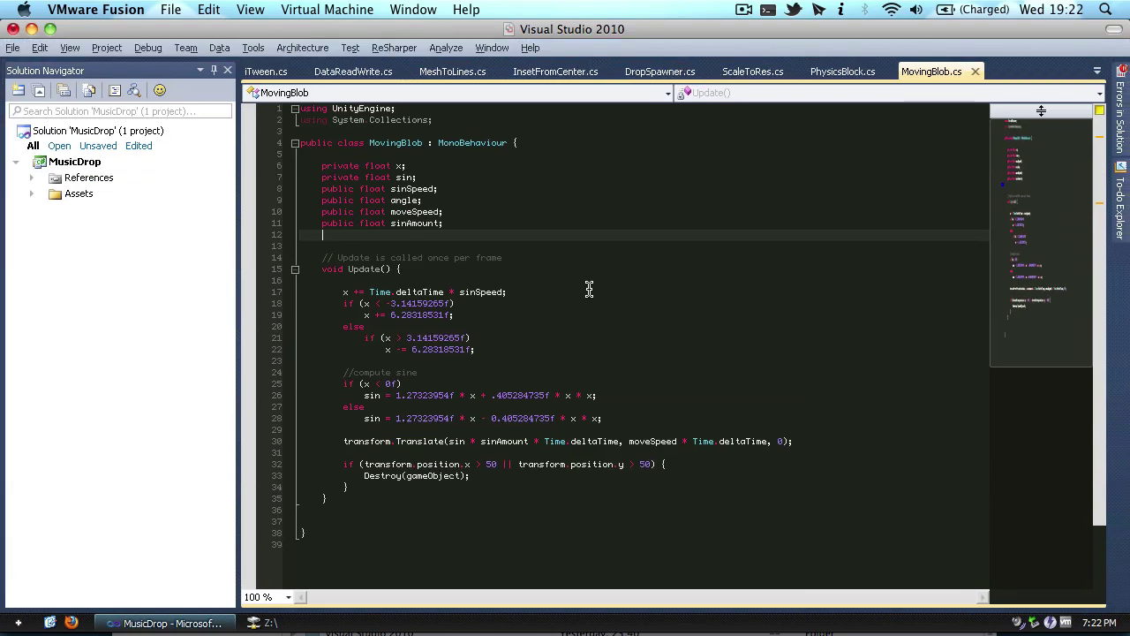
click(592, 293)
Close Finder's Applications window and quit AppleScript Editor.
key(super+Tab)
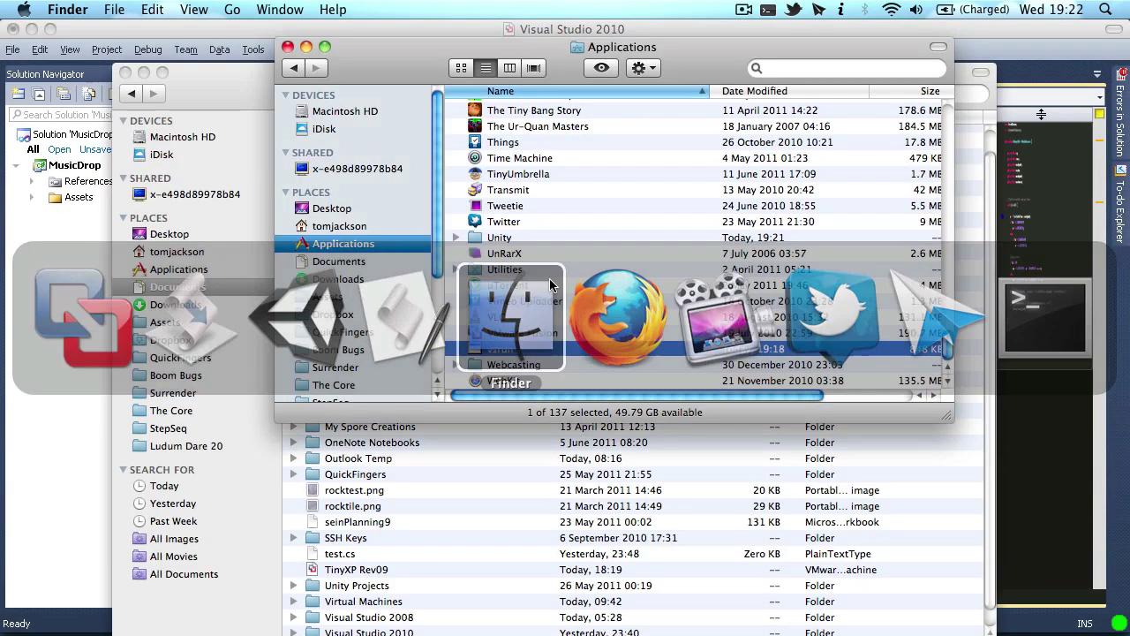
scroll(650, 321, up, 4)
key(super+w)
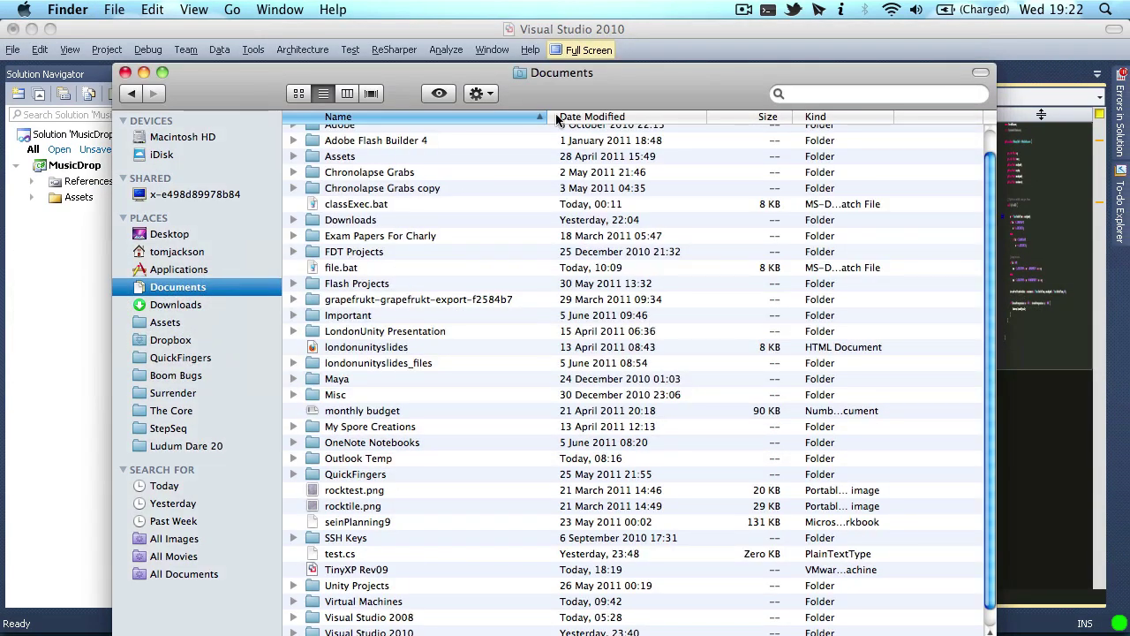
click(582, 54)
key(super+Tab)
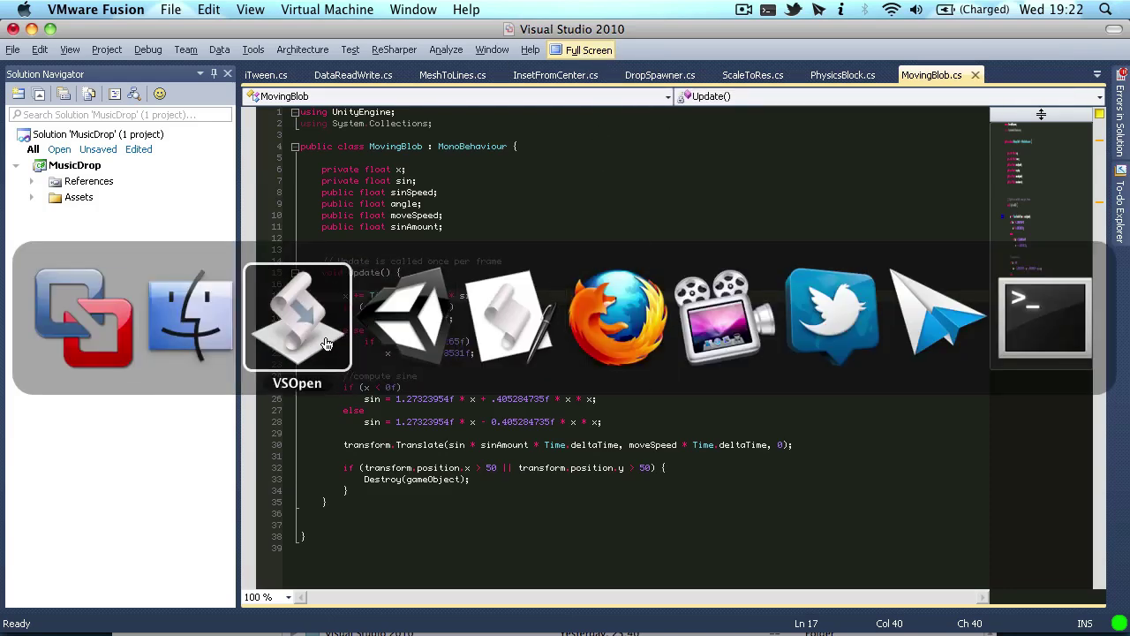
click(488, 349)
key(super+q)
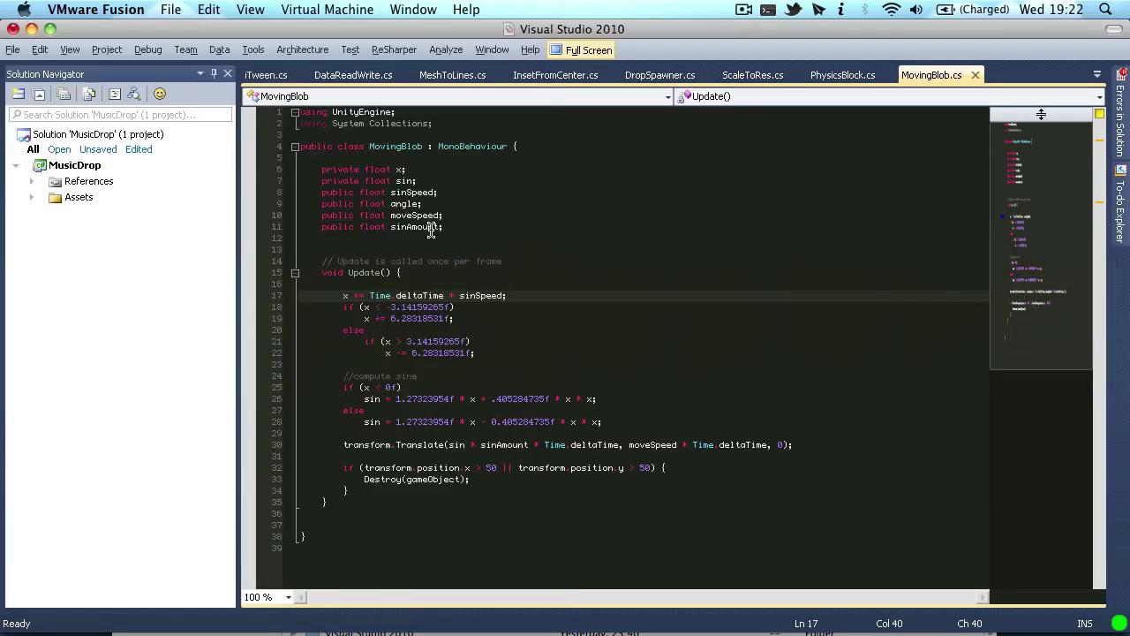
Switch to the running VSOpen application from the Dock and quit it.
key(super+Tab)
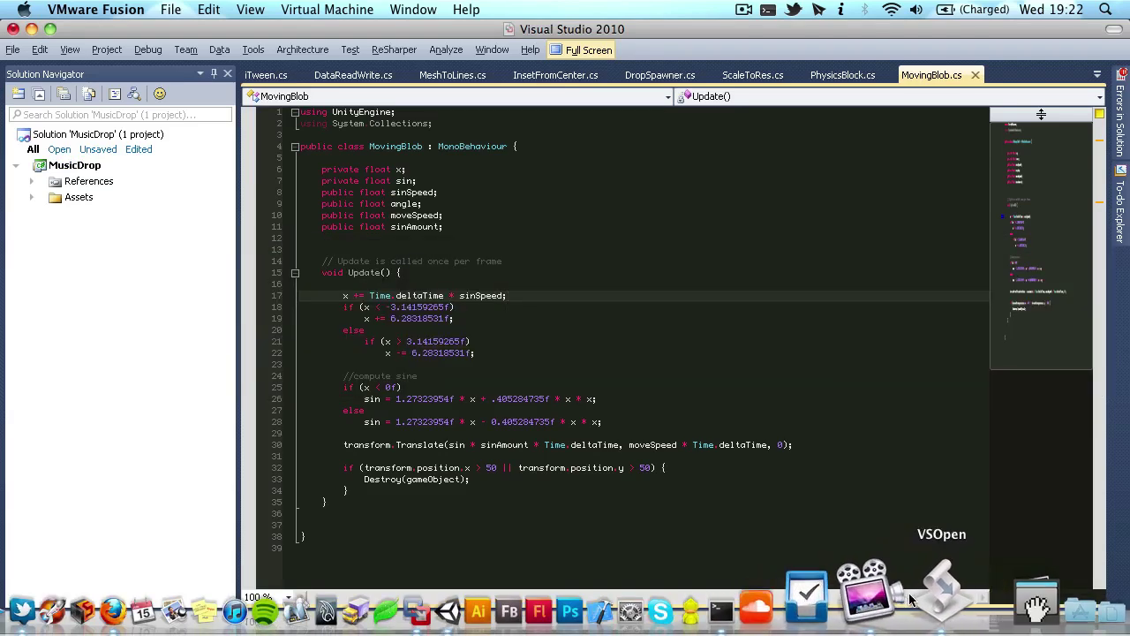
click(907, 587)
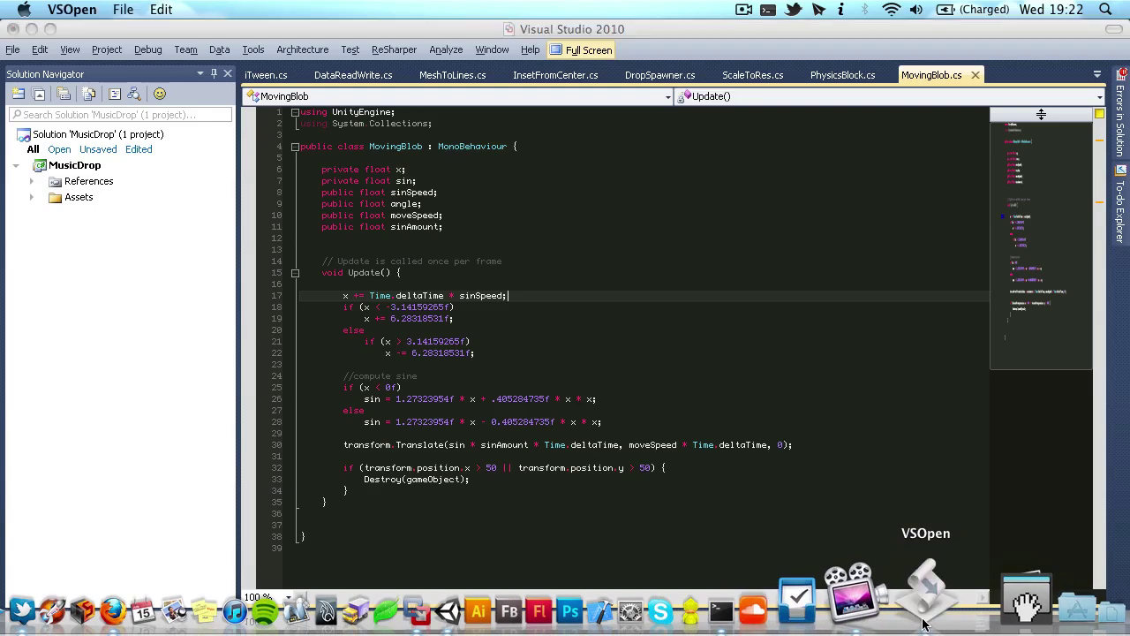
key(super+Tab)
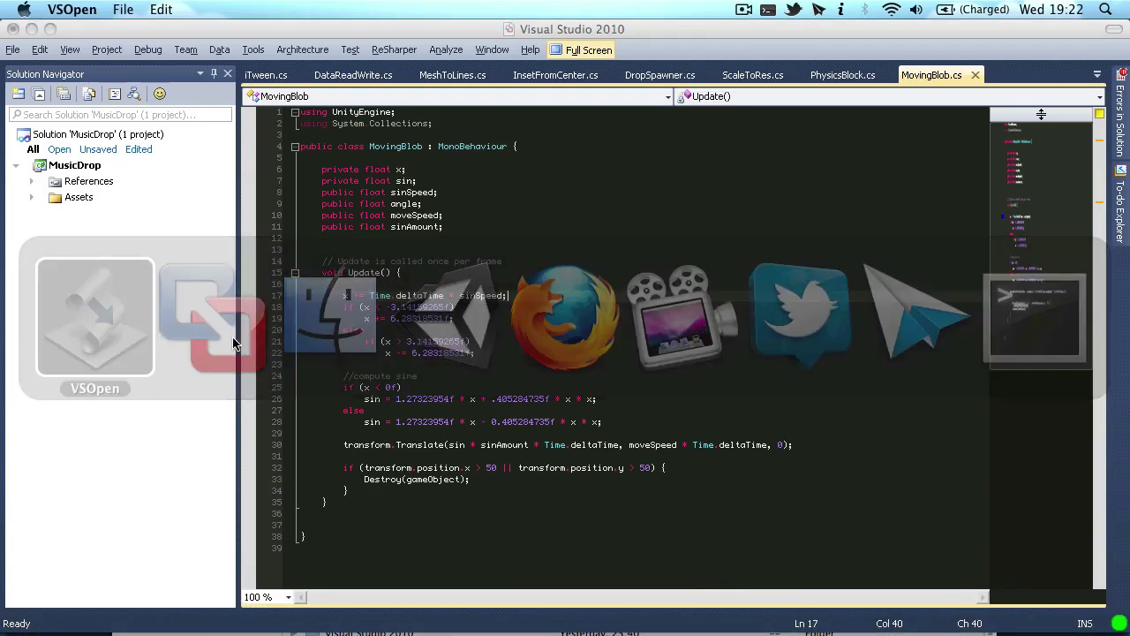
In Finder, open the Info.plist file inside the Contents folder of the VSOpen package in Applications/Unity.
key(super+Tab)
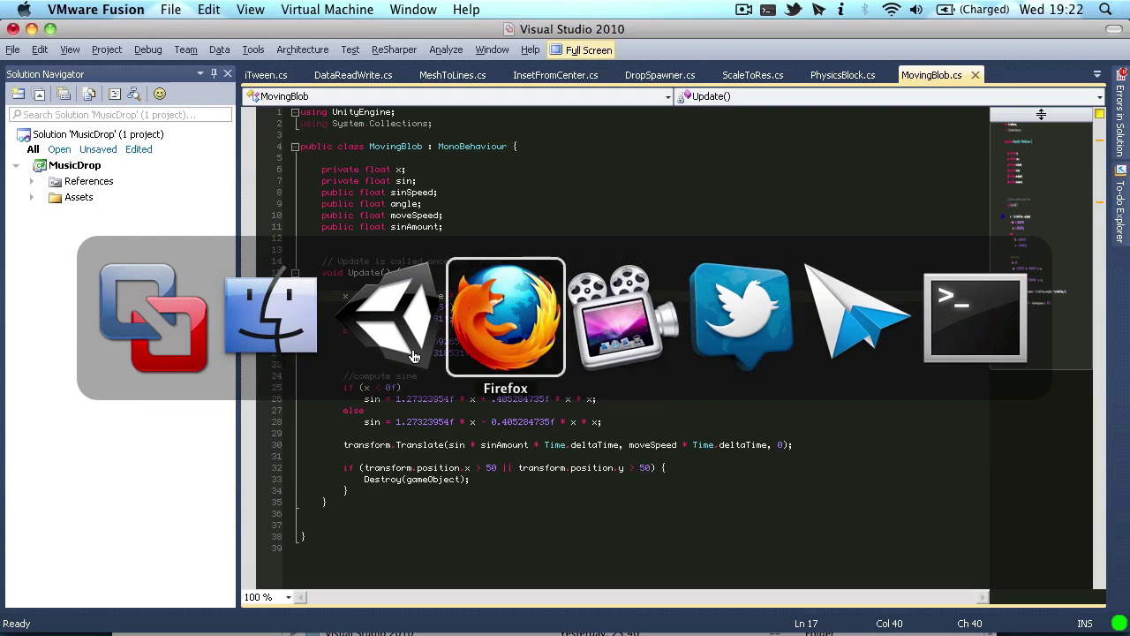
click(290, 337)
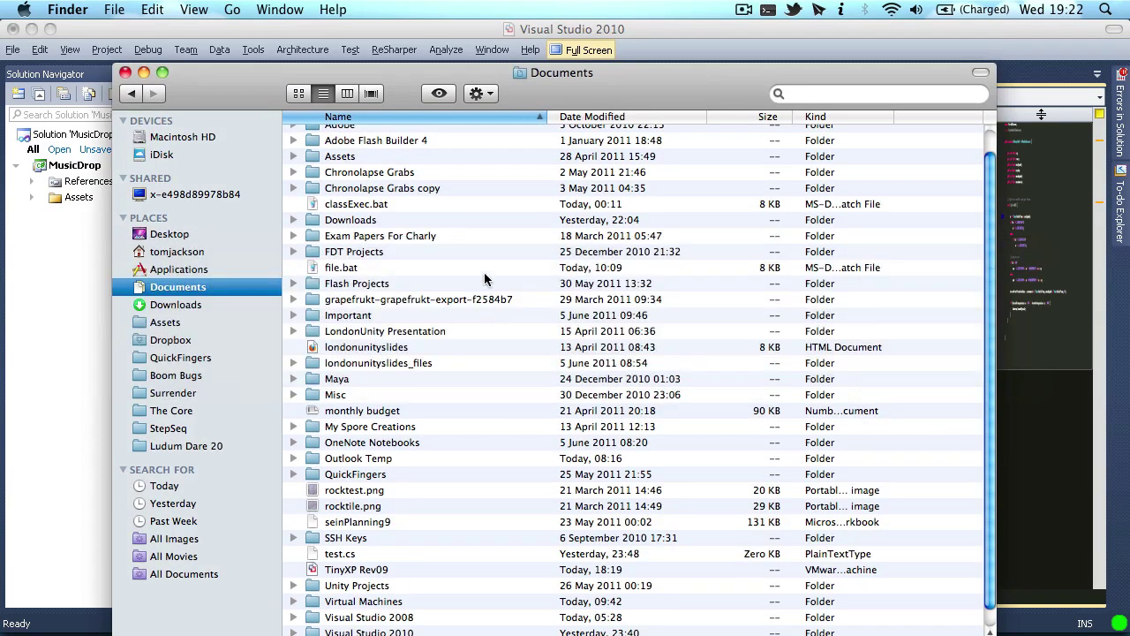
click(176, 270)
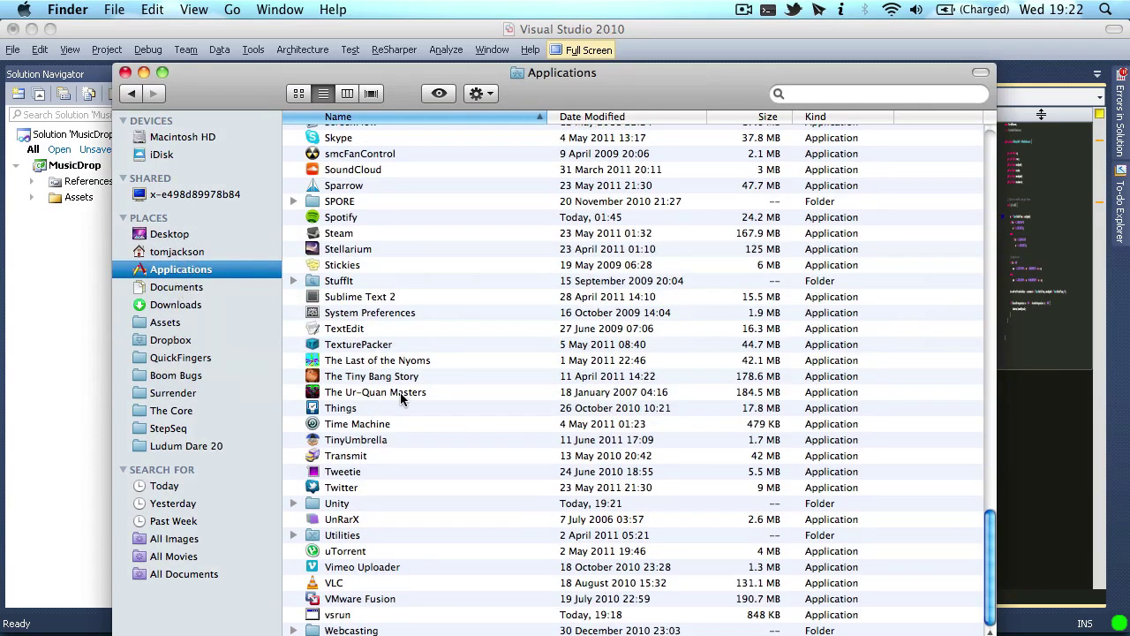
double_click(346, 505)
right_click(344, 244)
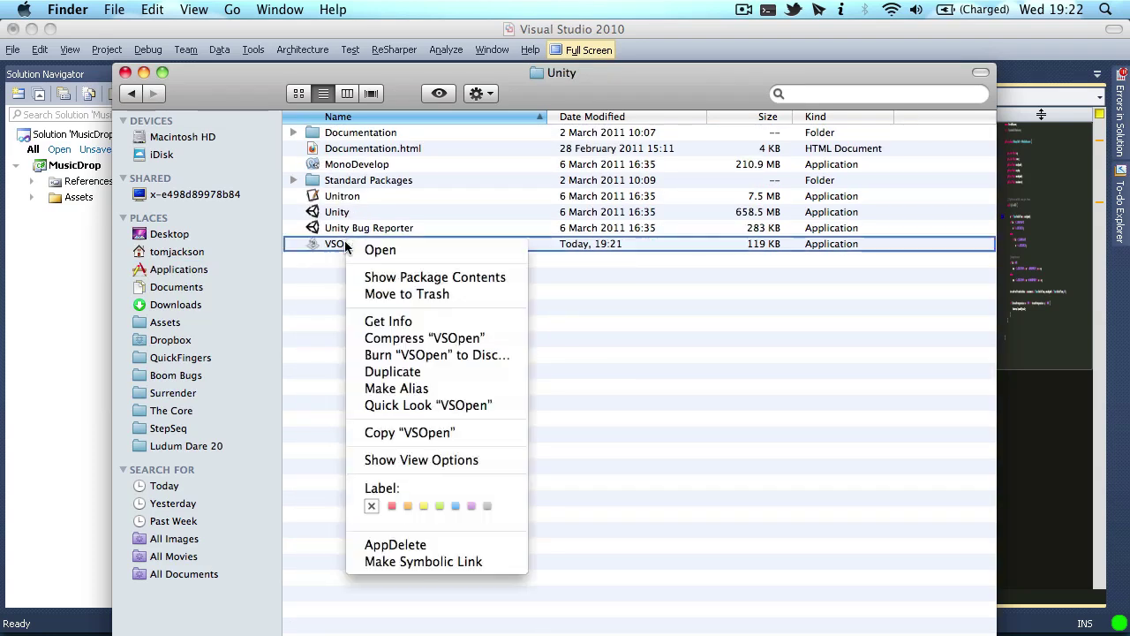
click(340, 245)
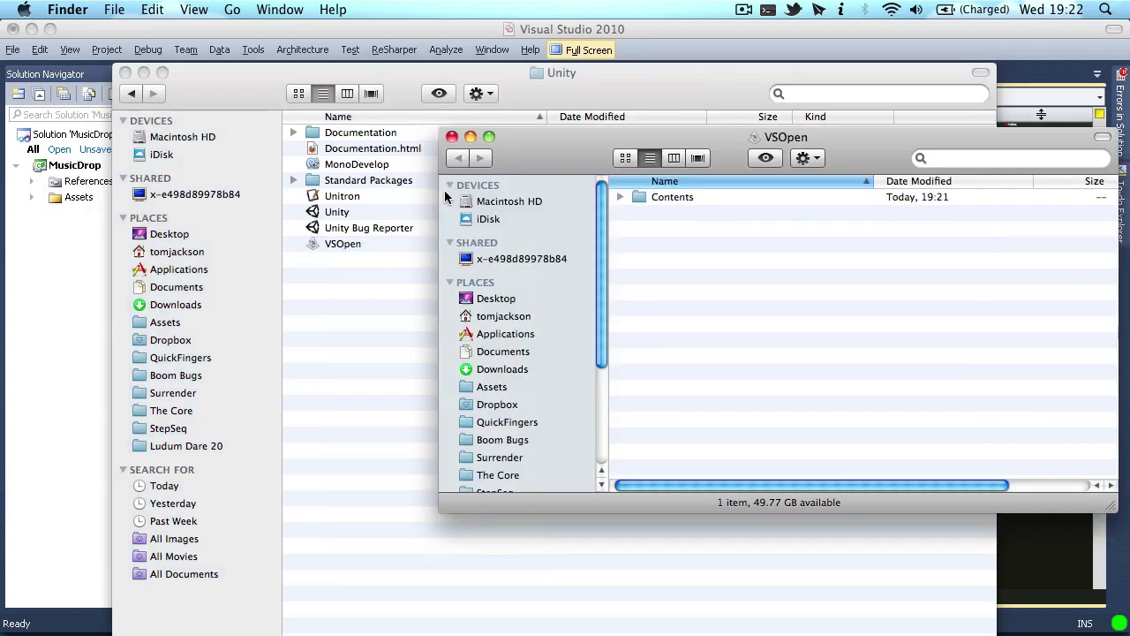
click(655, 203)
double_click(655, 199)
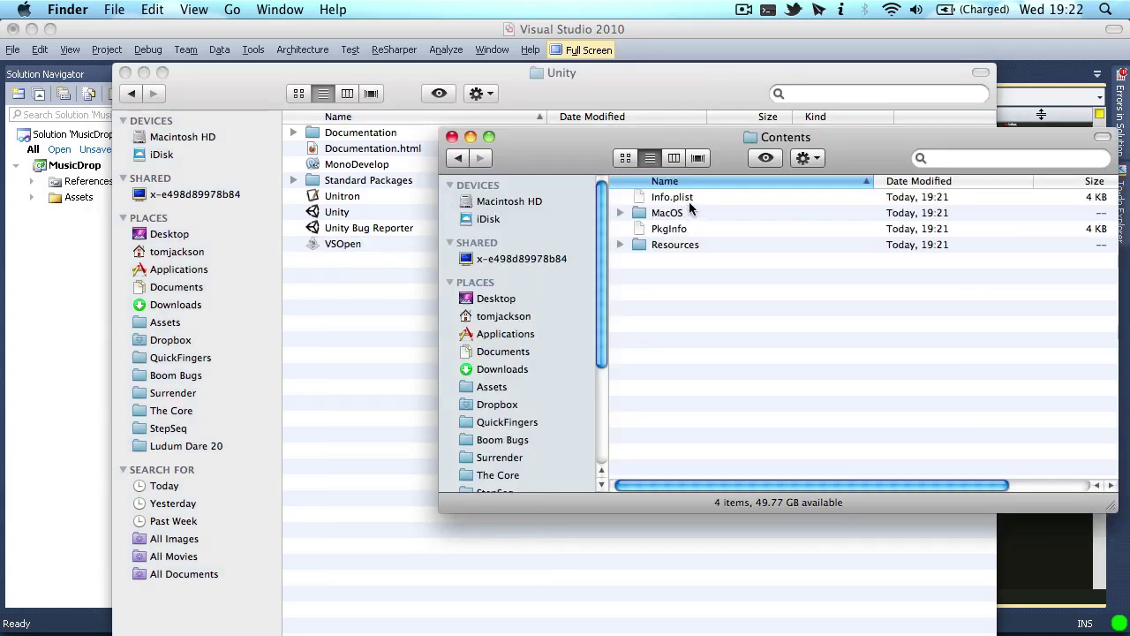
double_click(688, 201)
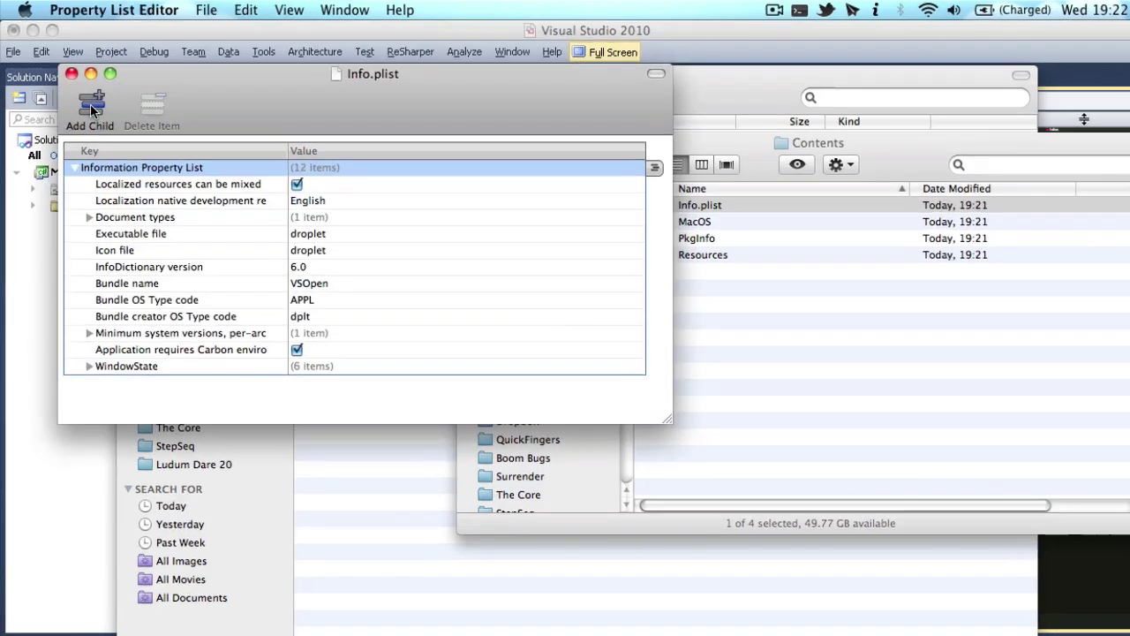
Add an enabled LSUIElement item to the Information Property List, save Info.plist, and close the editor and the Contents window.
click(91, 100)
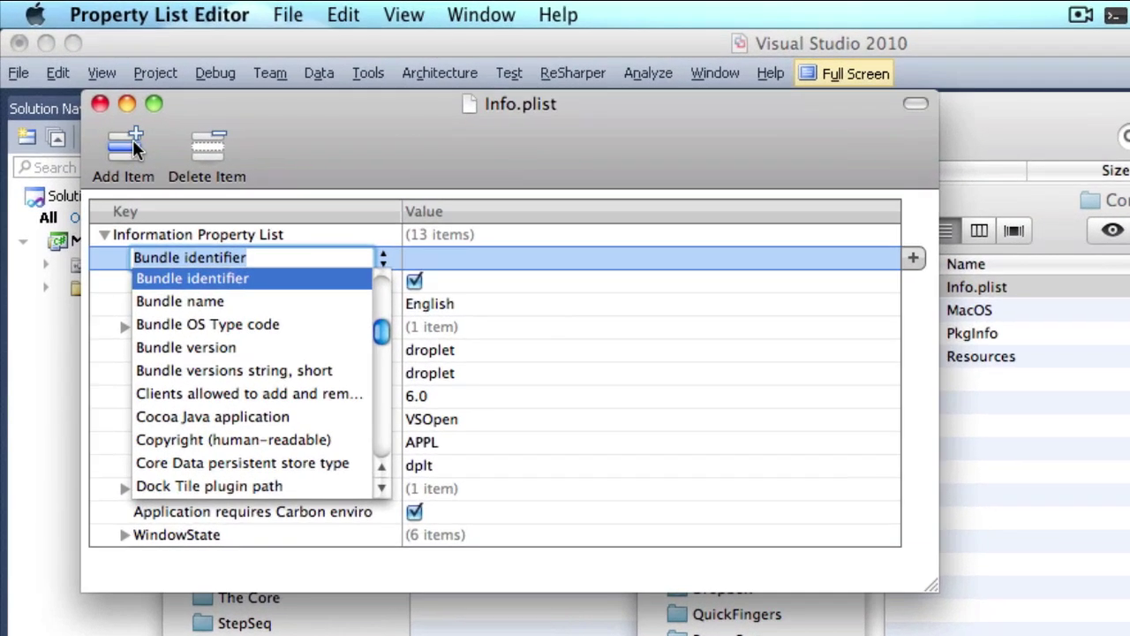
text(LSUIEle)
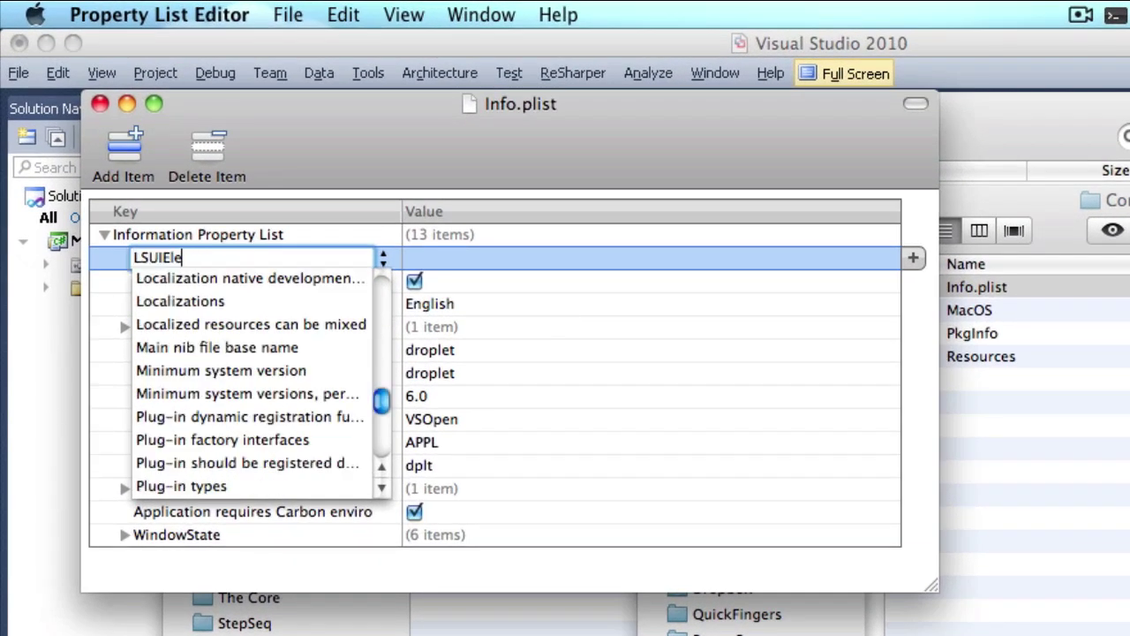
text(iemment)
key(Return)
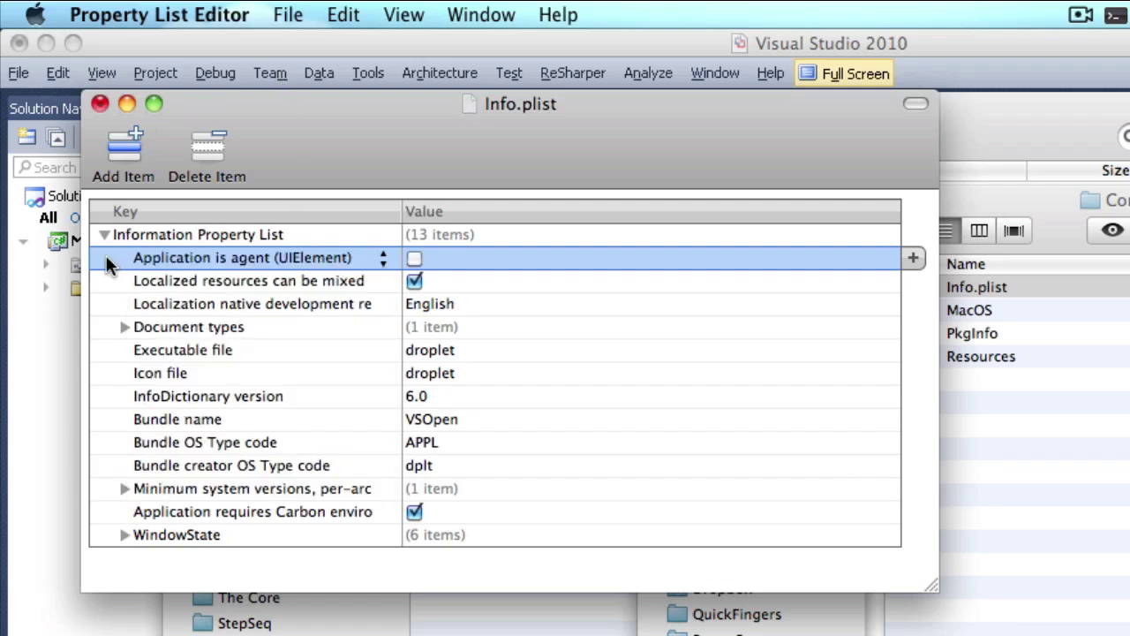
click(414, 258)
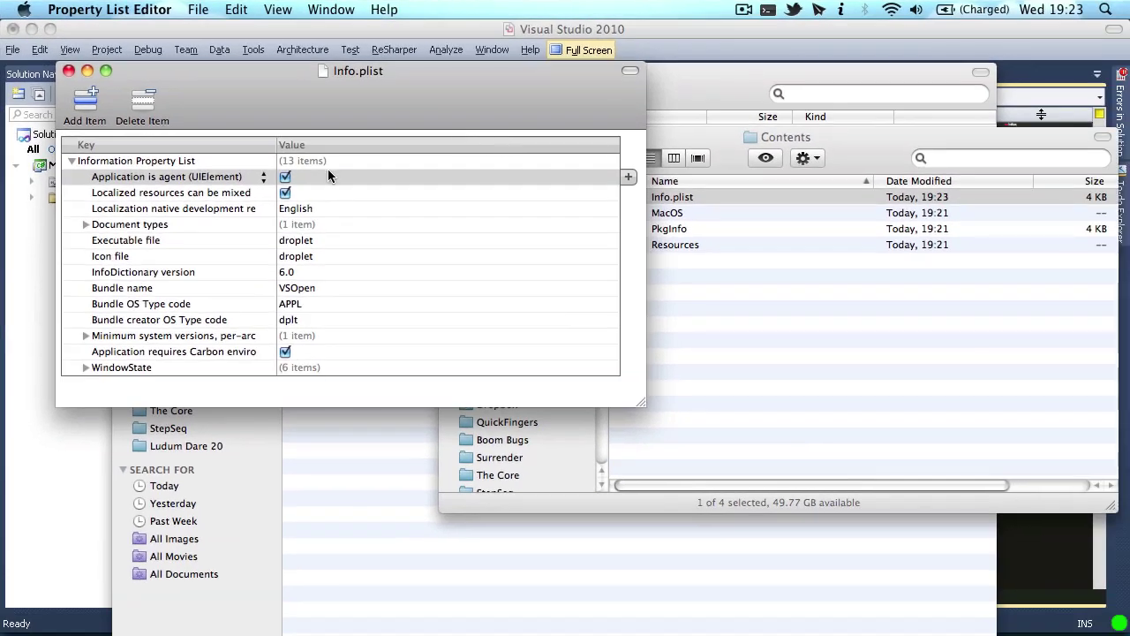
key(super+q)
click(656, 292)
key(super+w)
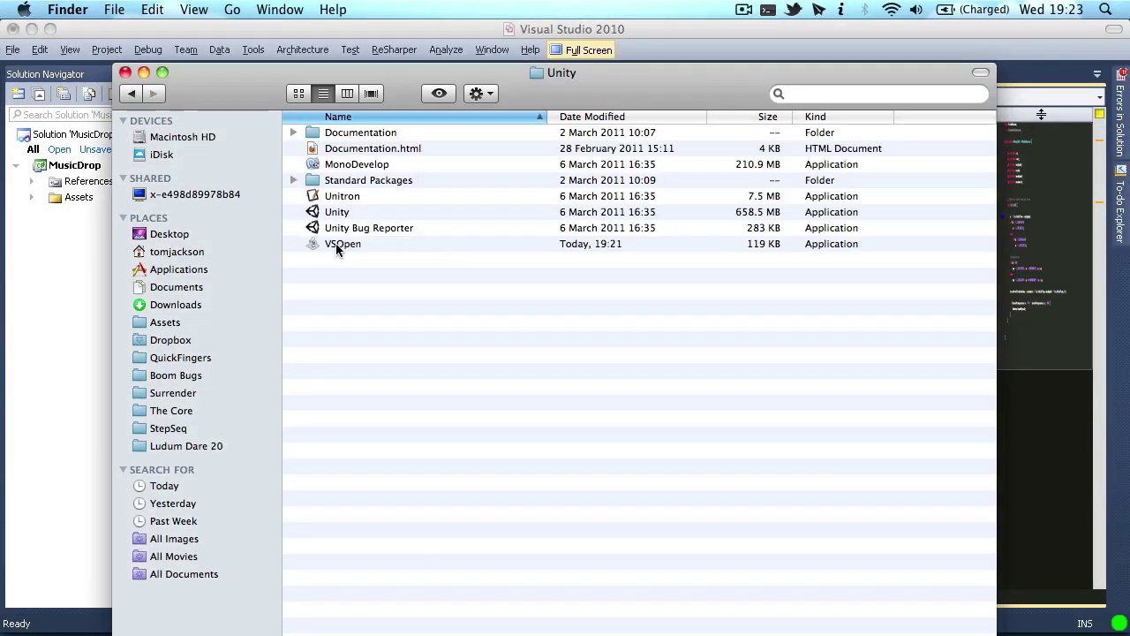
Return to Unity and open the FinishPipe script from the Entities folder in Visual Studio.
key(super+Tab)
key(super+Tab)
key(super+Tab)
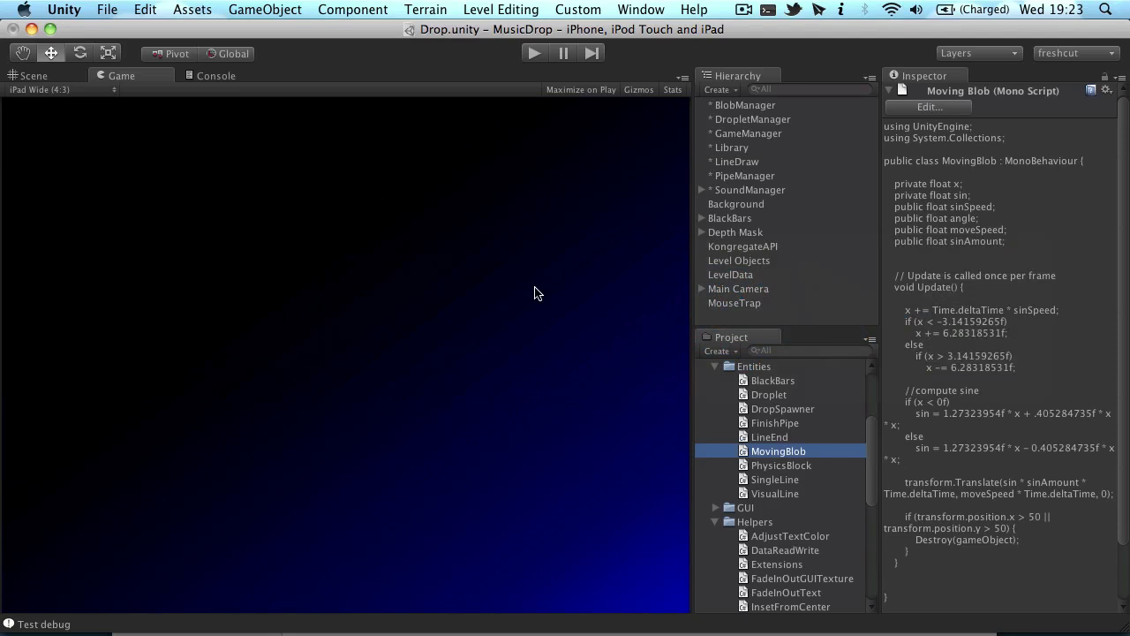
click(763, 422)
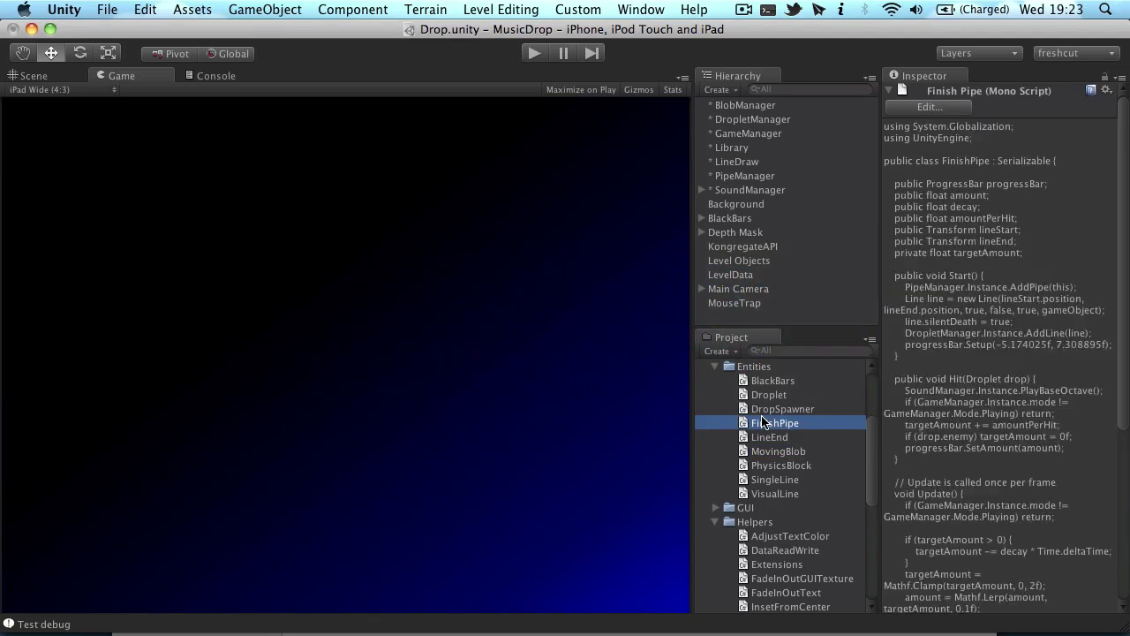
key(super+Tab)
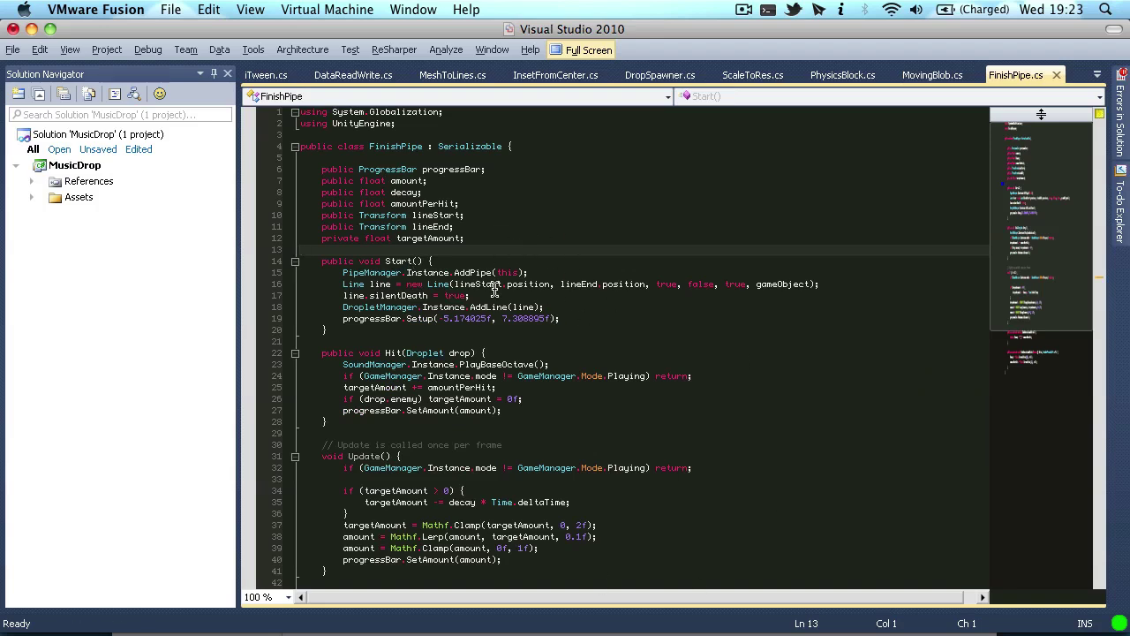
Check the application switcher and the Dock for a VSOpen icon, and return to the FinishPipe code.
key(super+Tab)
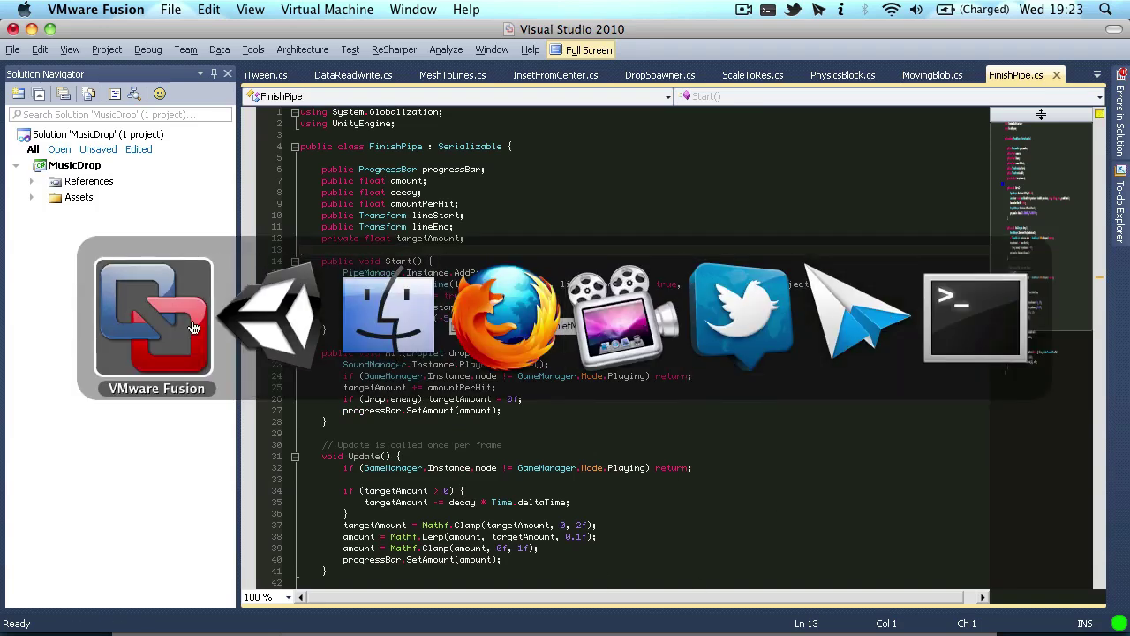
key(Escape)
mouse_move(813, 618)
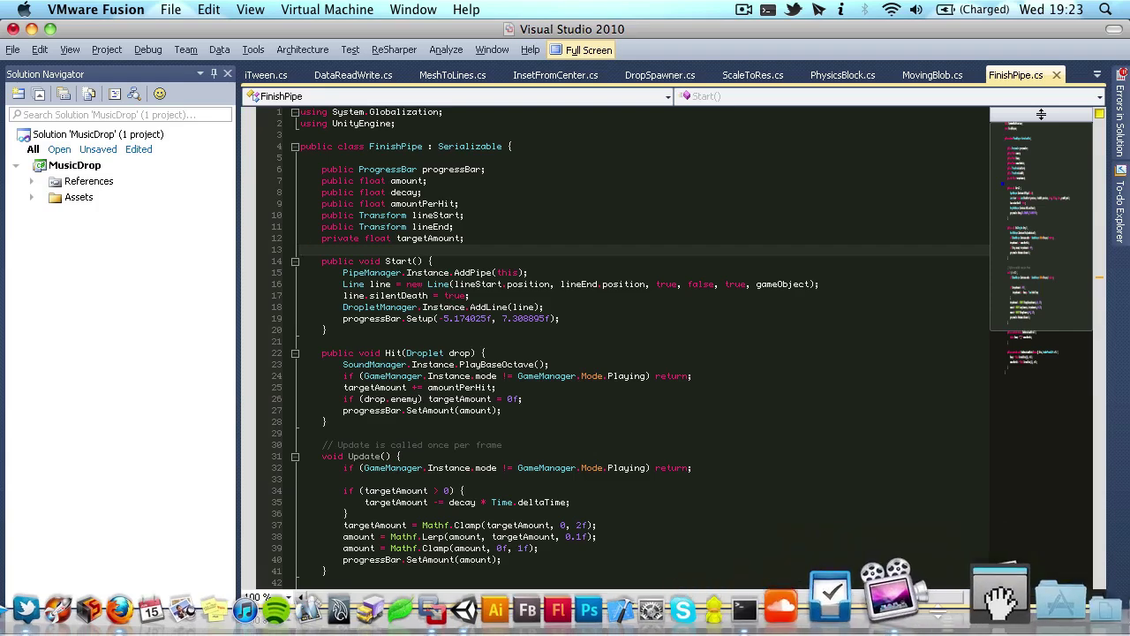
click(739, 284)
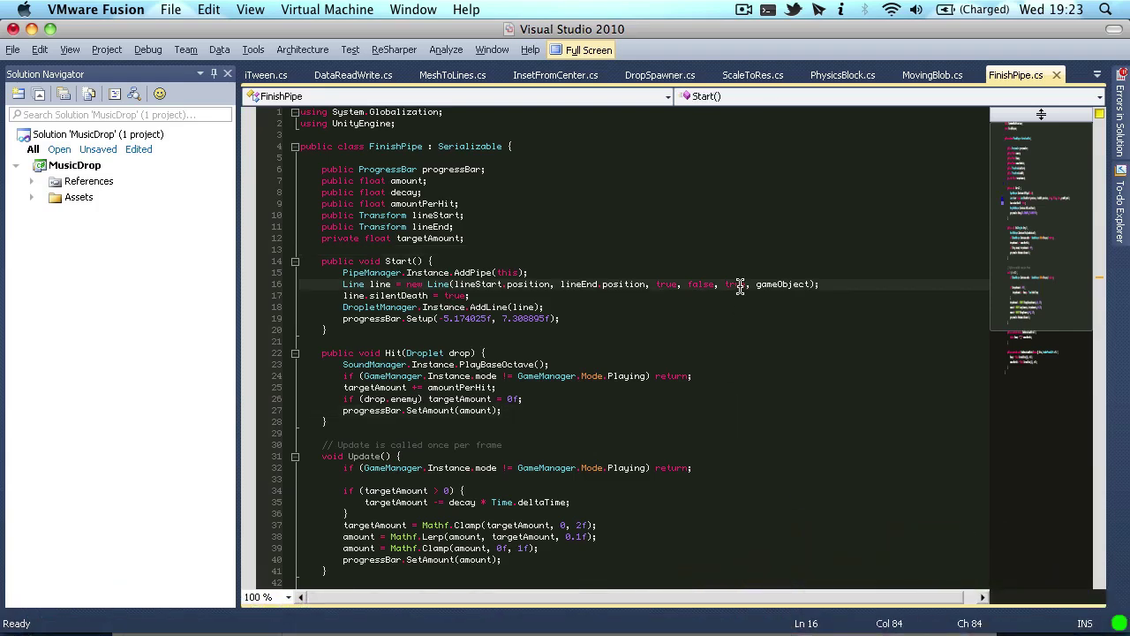
Launch Activity Monitor and select the VSOpen process in the process list.
key(alt+space)
text(acti)
key(Return)
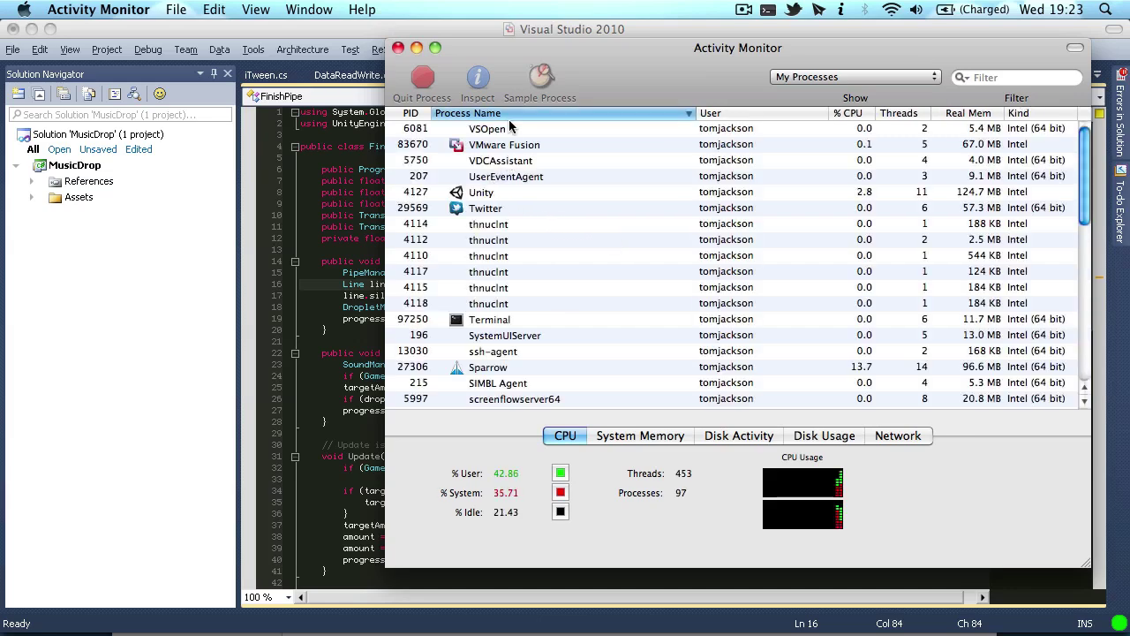
click(509, 132)
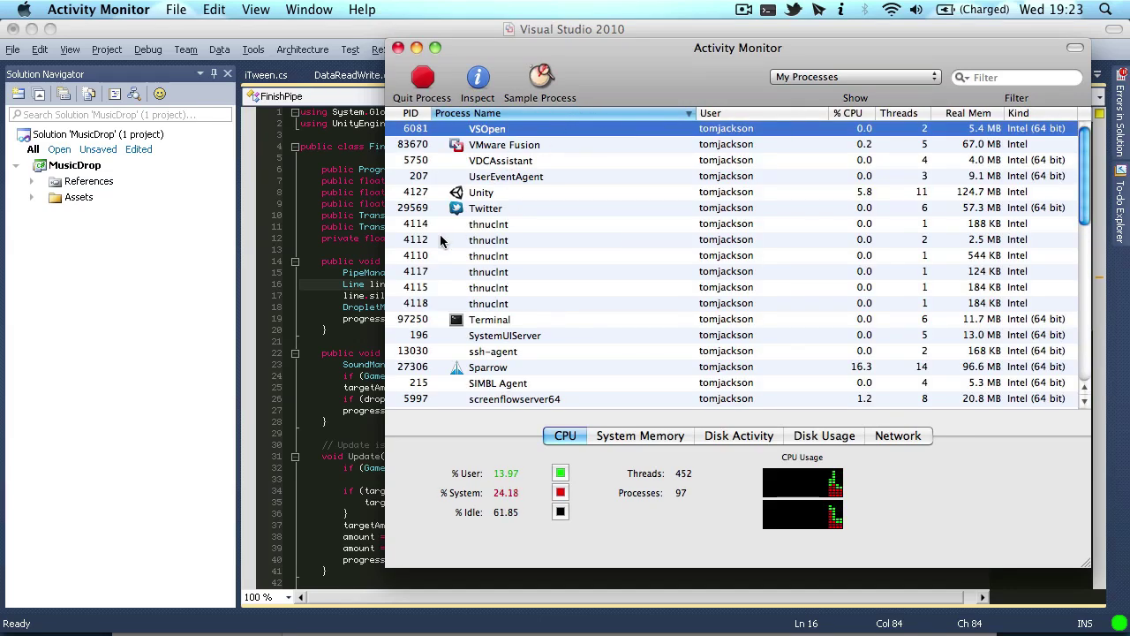
Check the application switcher for VSOpen again and select the VMware Fusion process in Activity Monitor.
key(super+Tab)
key(super+Tab)
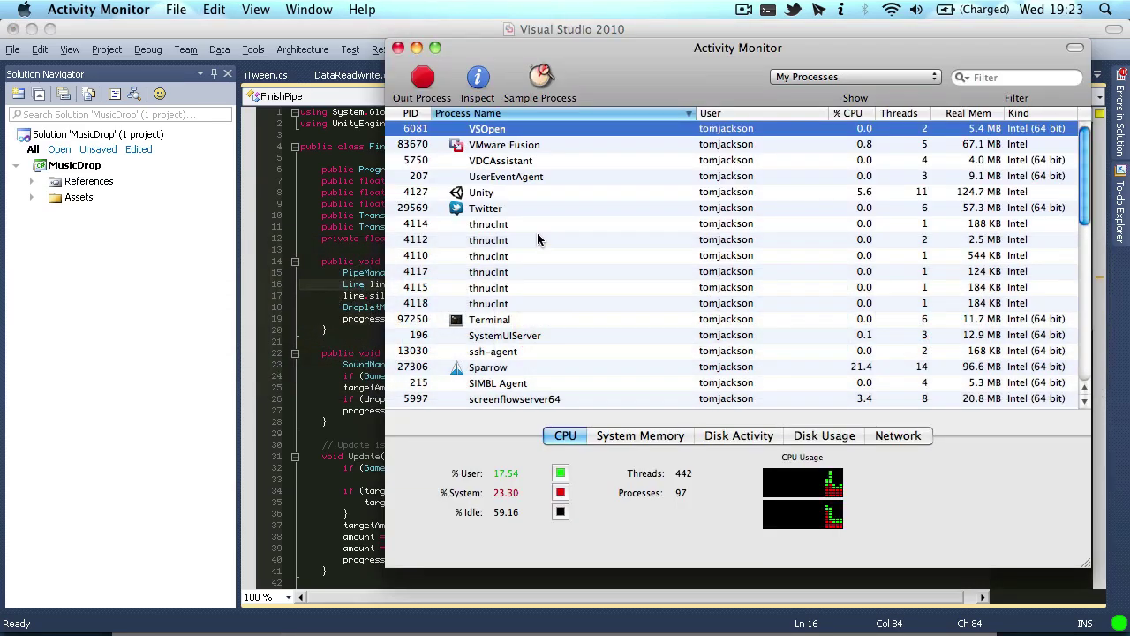
click(552, 145)
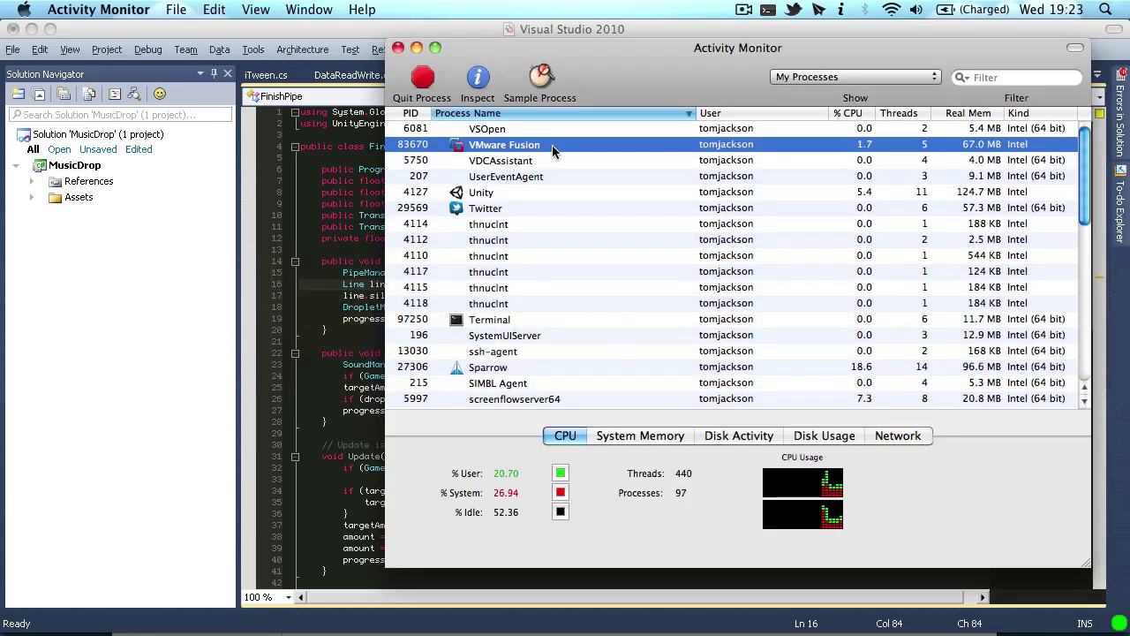
Select the VSOpen process in Activity Monitor, quit Activity Monitor, and return to the FinishPipe code in Visual Studio.
click(548, 133)
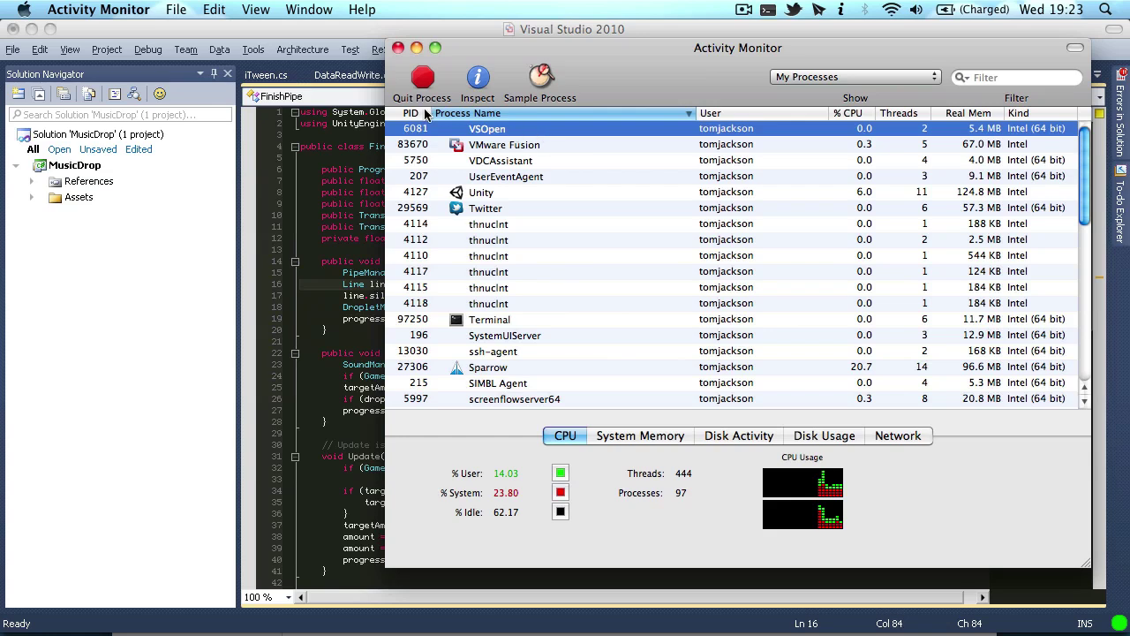
key(super+q)
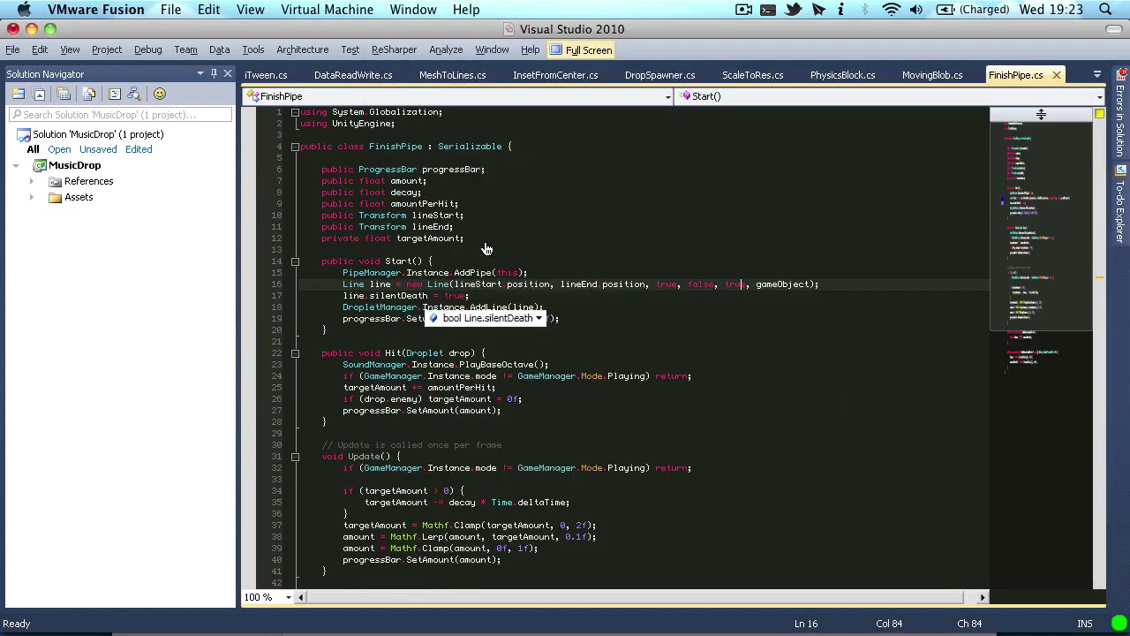
click(559, 248)
Switch to Finder to check the Unity folder holding VSOpen, and return to the FinishPipe code in Visual Studio.
key(super+Tab)
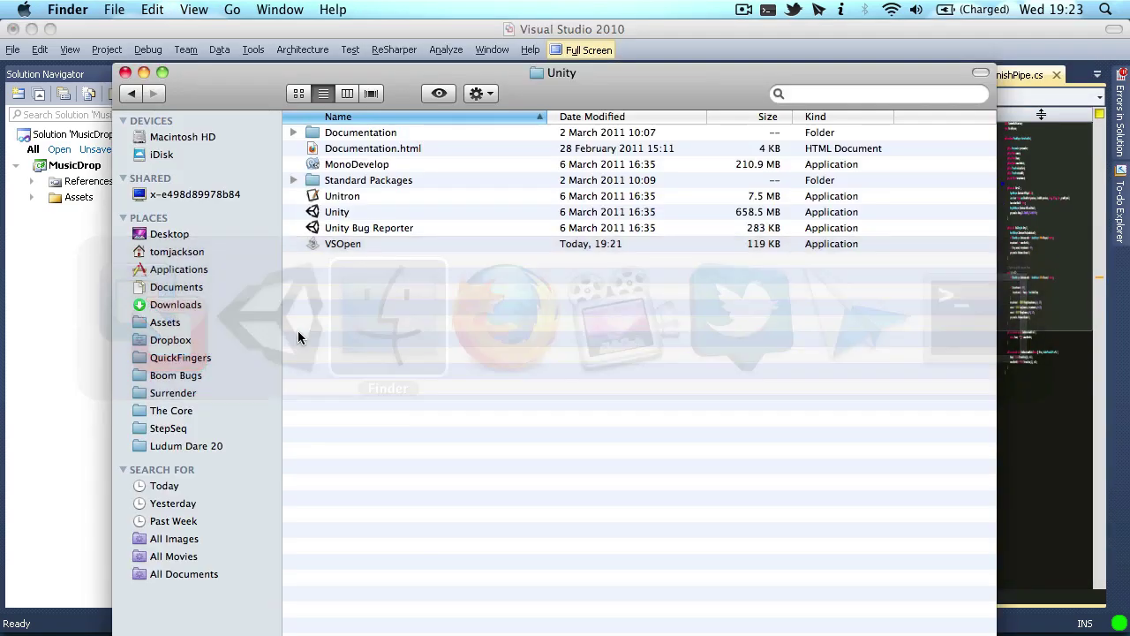
key(super+Tab)
key(Tab)
key(super+Tab)
key(Tab)
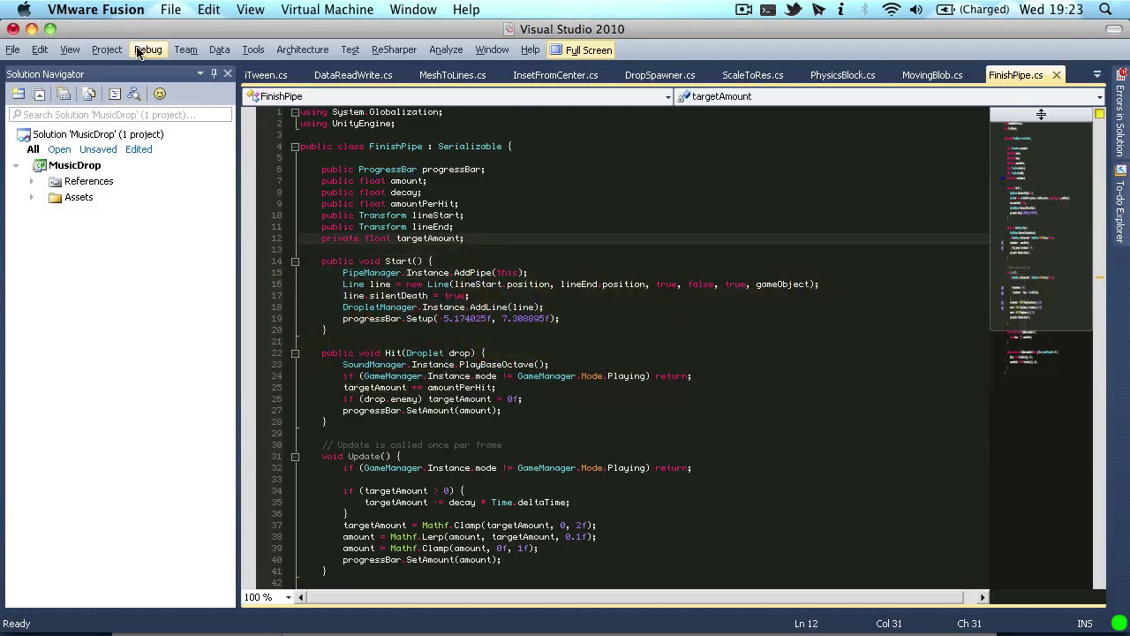
Bring up the Open Project dialog and set its location to the Z: drive, Shared Folders on 'vmware-host'.
click(12, 49)
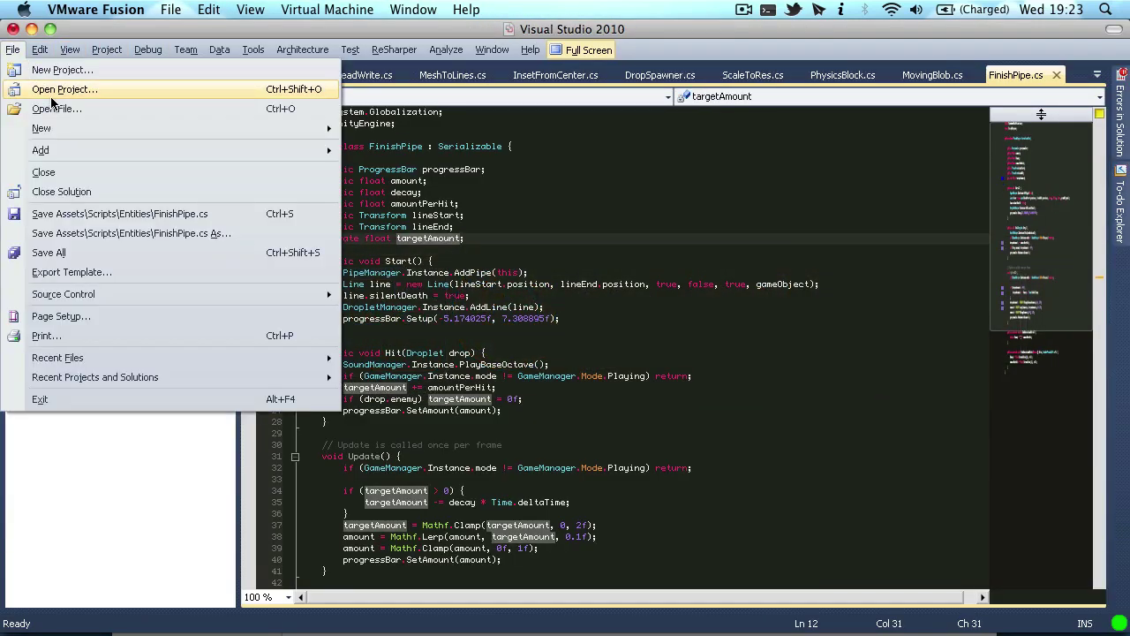
click(52, 97)
drag(169, 53, 512, 86)
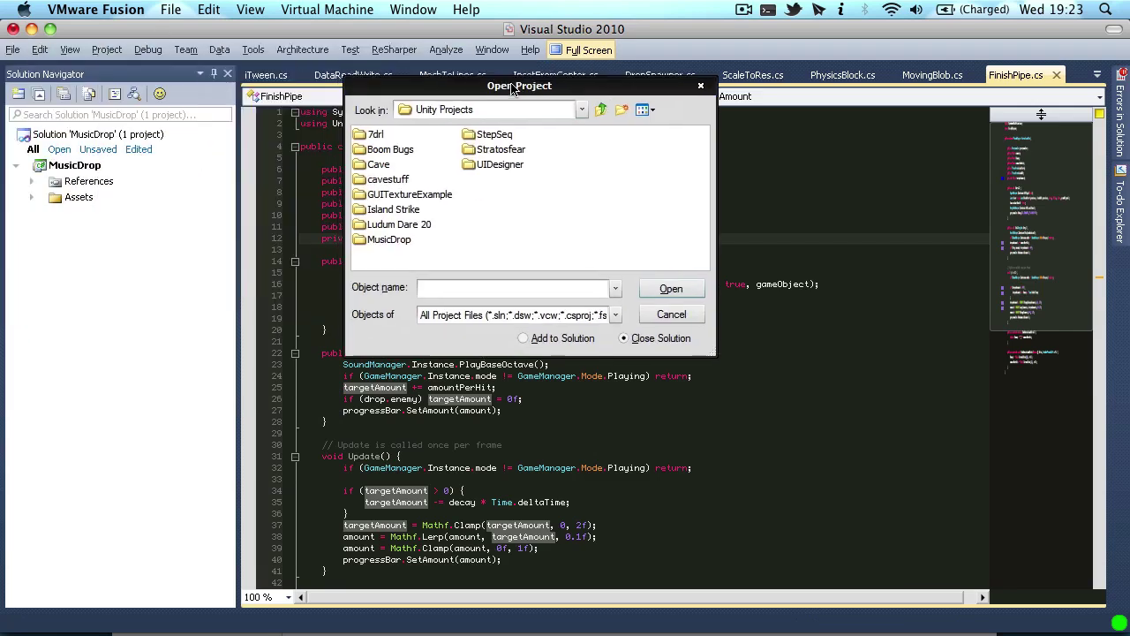
click(523, 110)
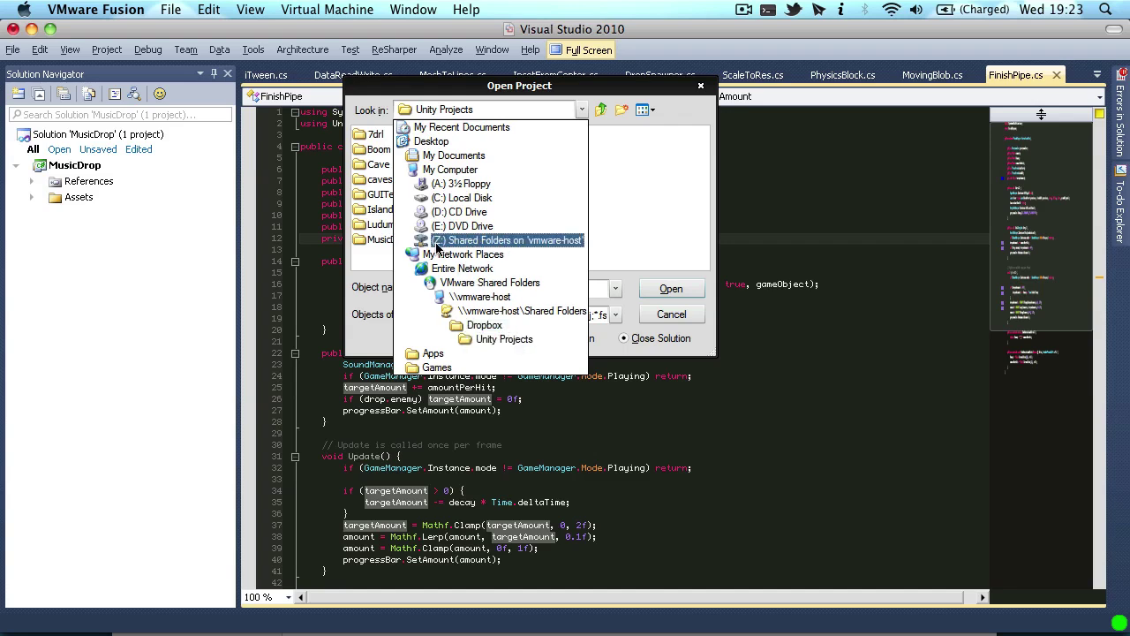
click(474, 240)
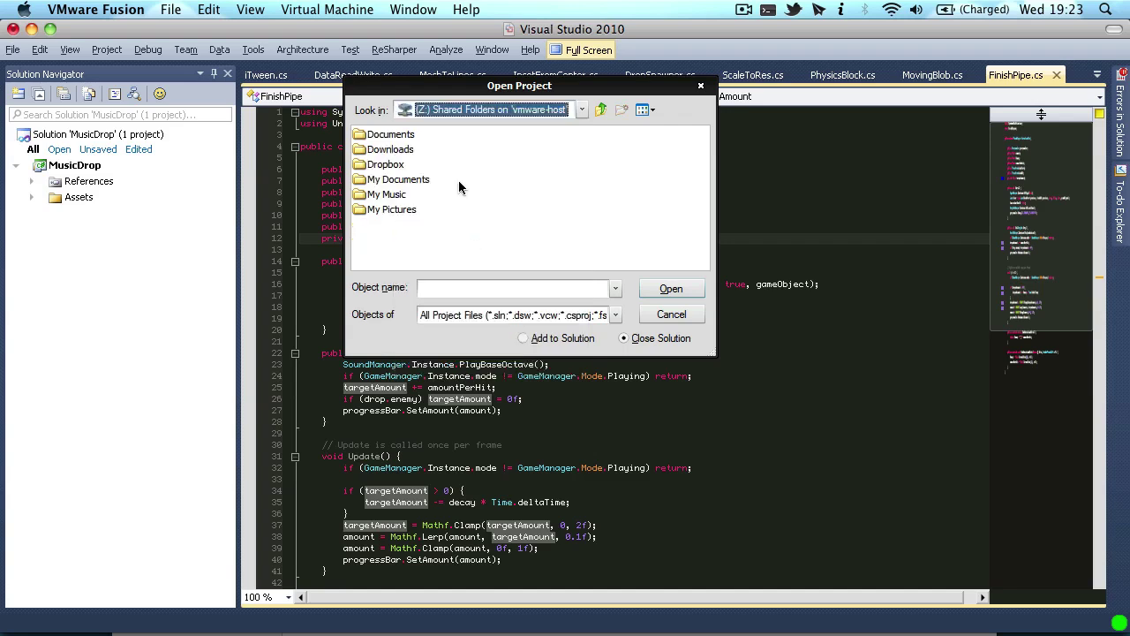
click(506, 109)
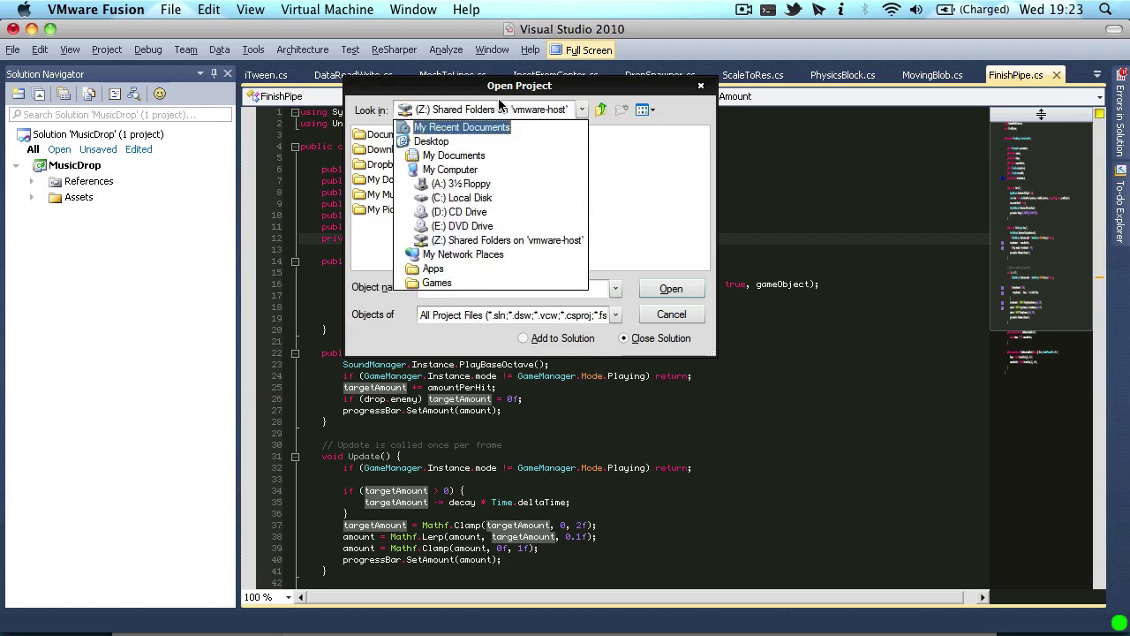
click(500, 106)
double_click(389, 151)
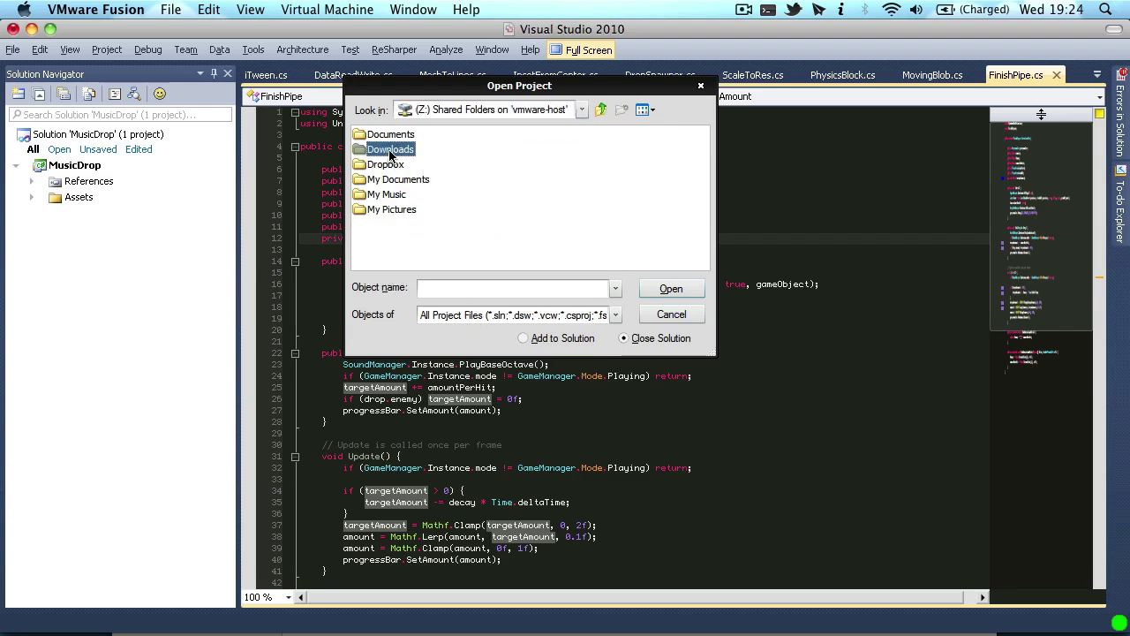
click(469, 110)
click(466, 250)
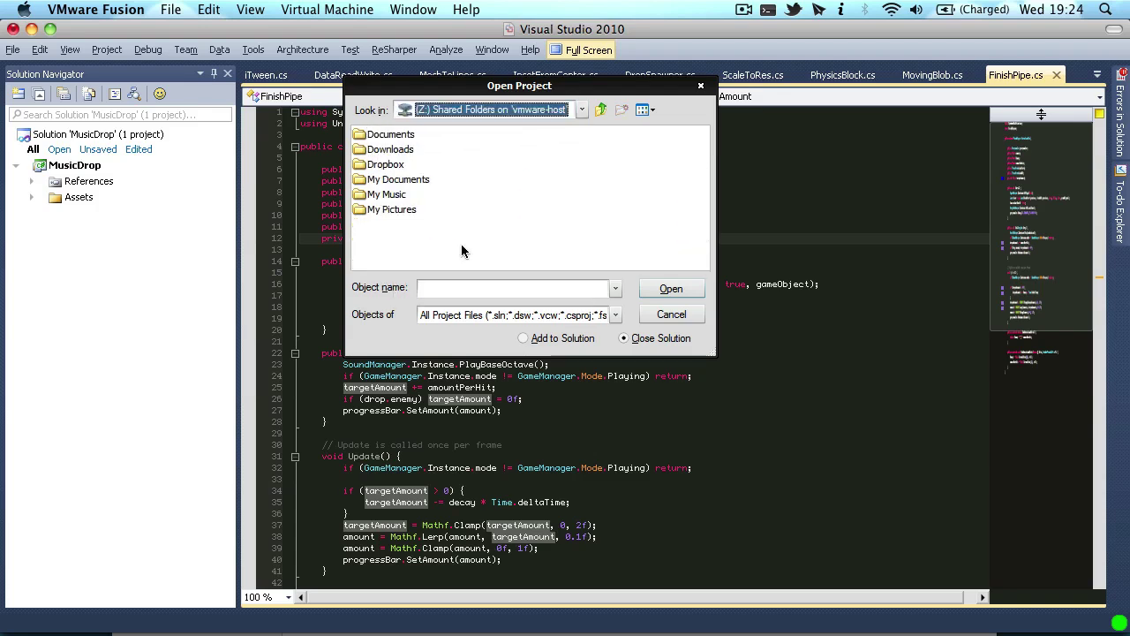
Browse the shared Documents folder and its Unity Projects subfolder for projects, and cancel the Open Project dialog.
click(382, 134)
click(396, 165)
double_click(392, 136)
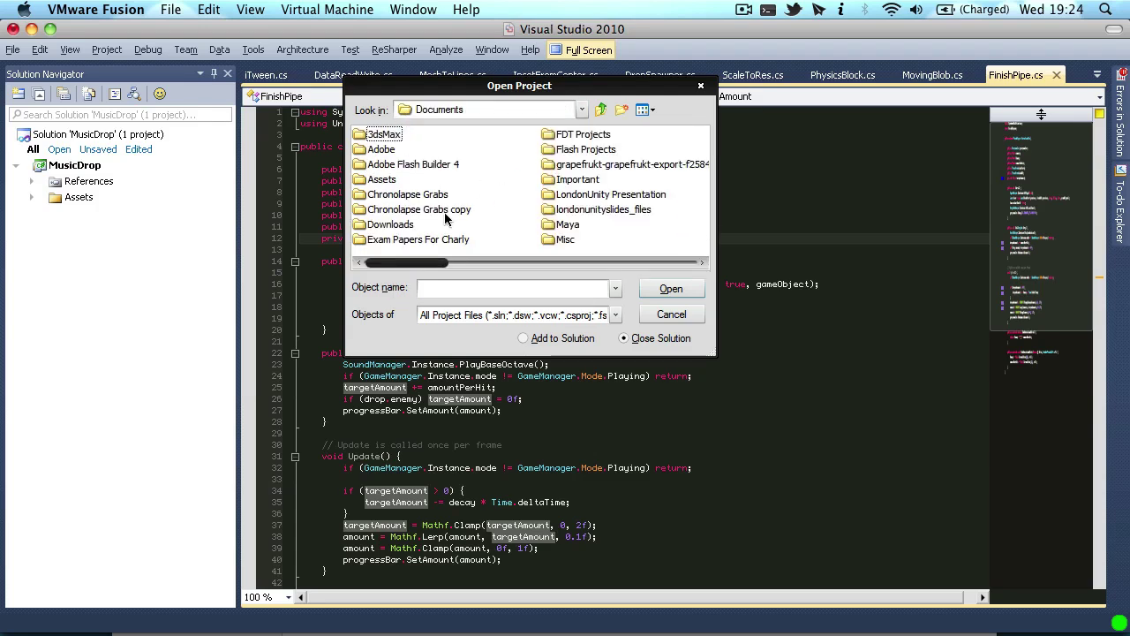
scroll(512, 214, right, 5)
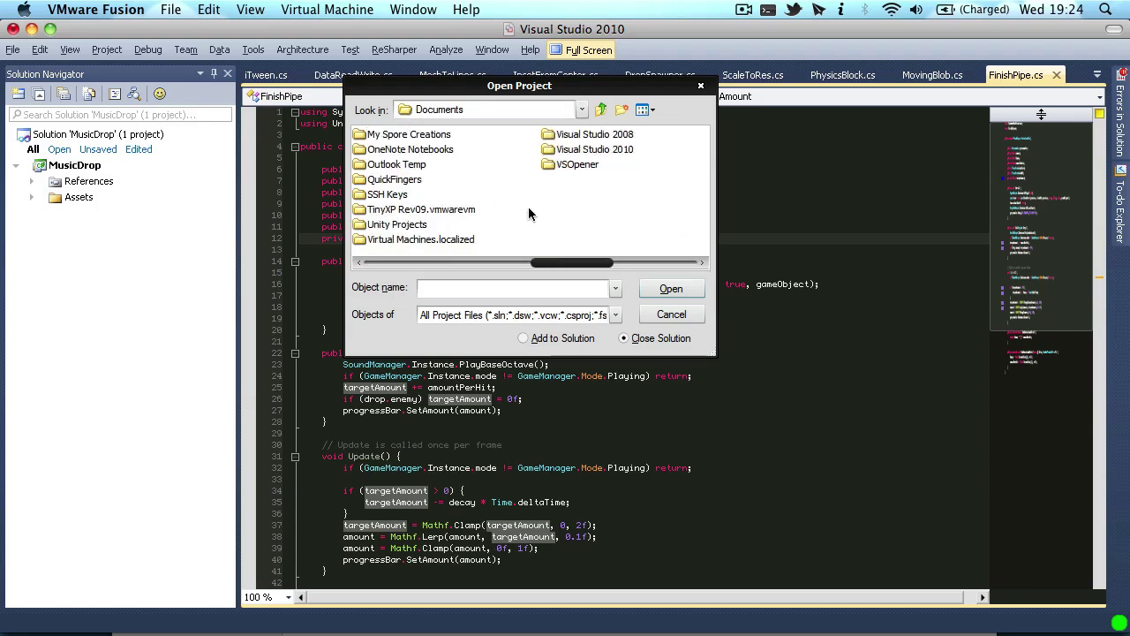
double_click(413, 226)
scroll(582, 199, right, 3)
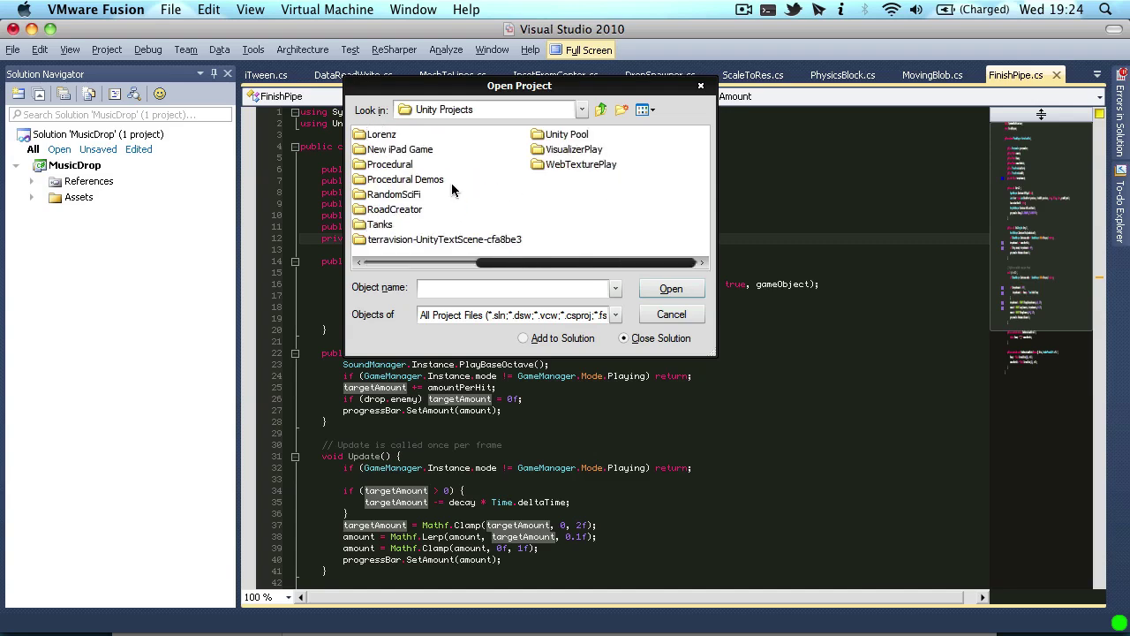
scroll(456, 217, left, 3)
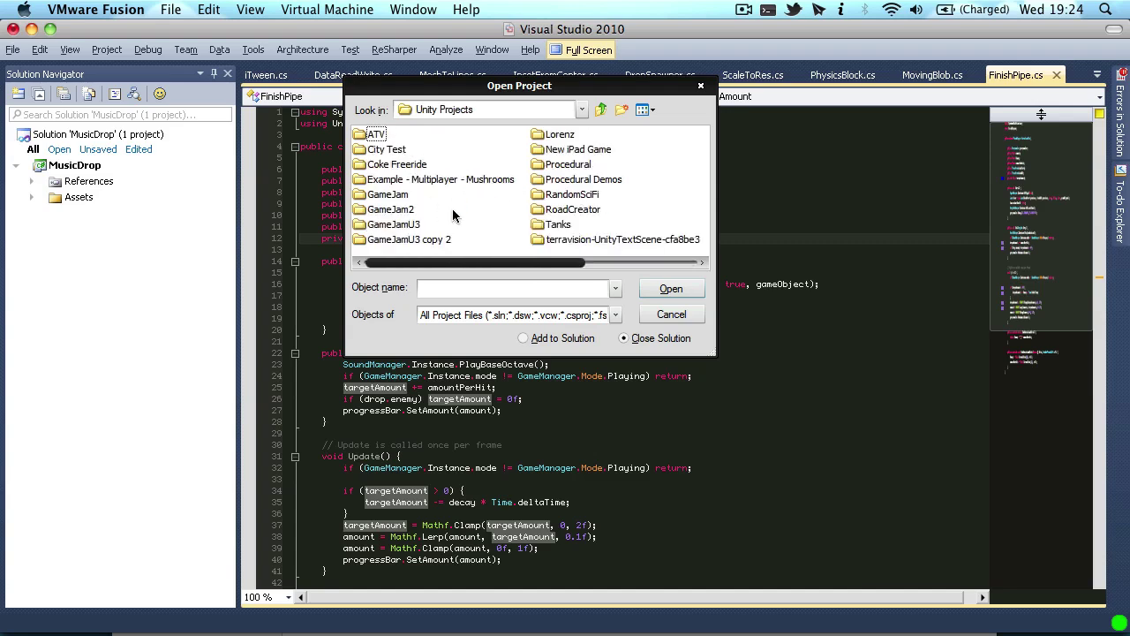
click(600, 109)
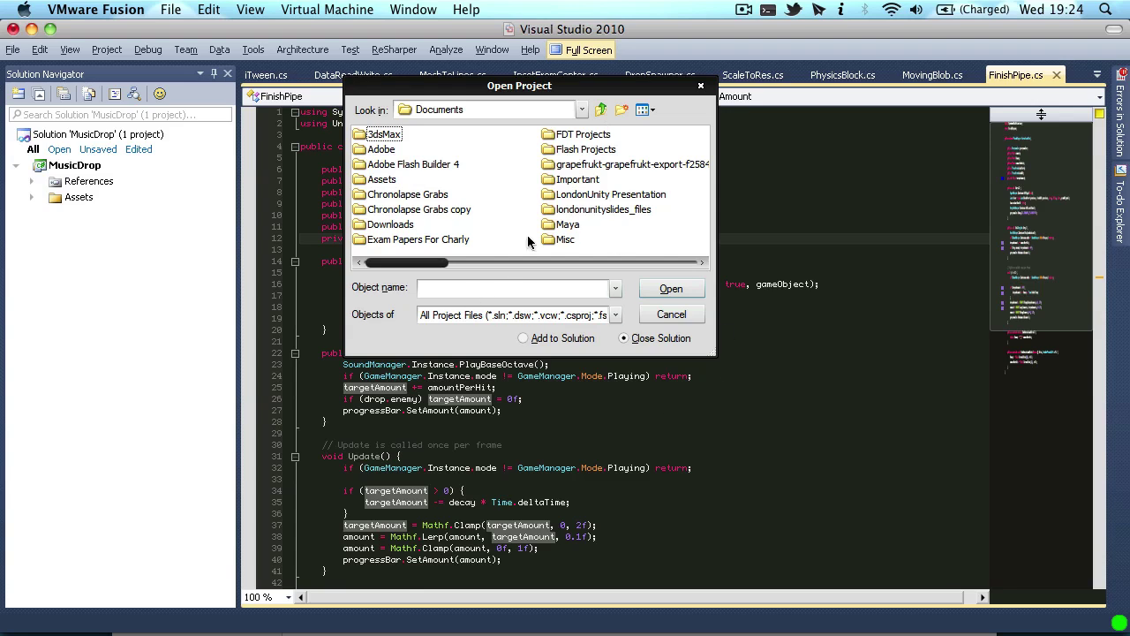
click(669, 314)
click(516, 412)
click(553, 399)
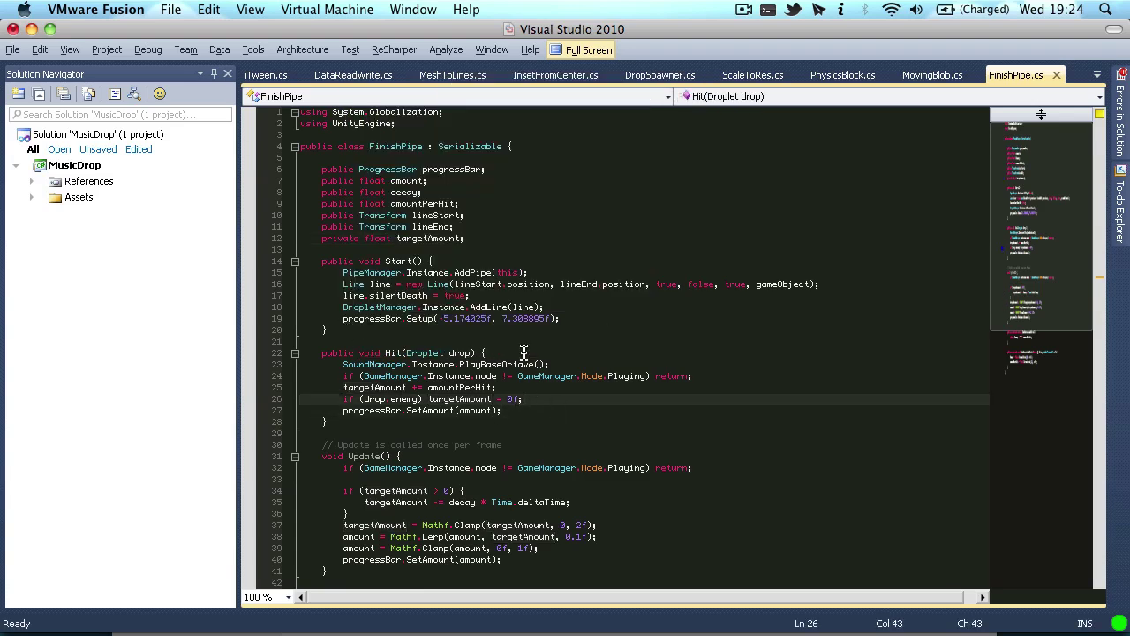
click(523, 360)
click(597, 376)
click(584, 394)
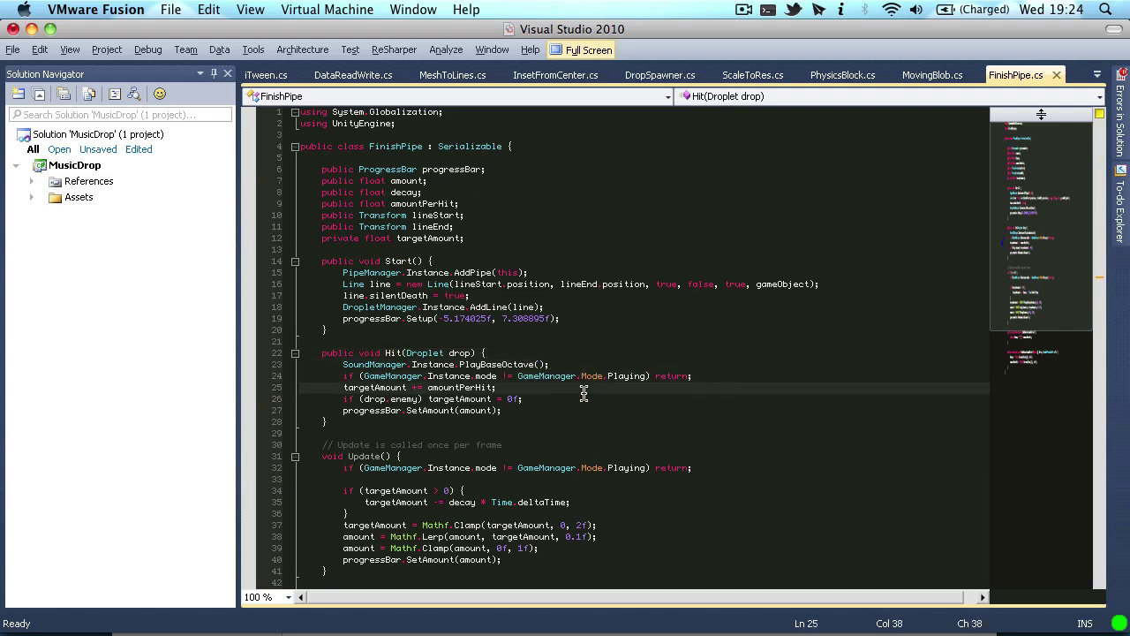
click(559, 404)
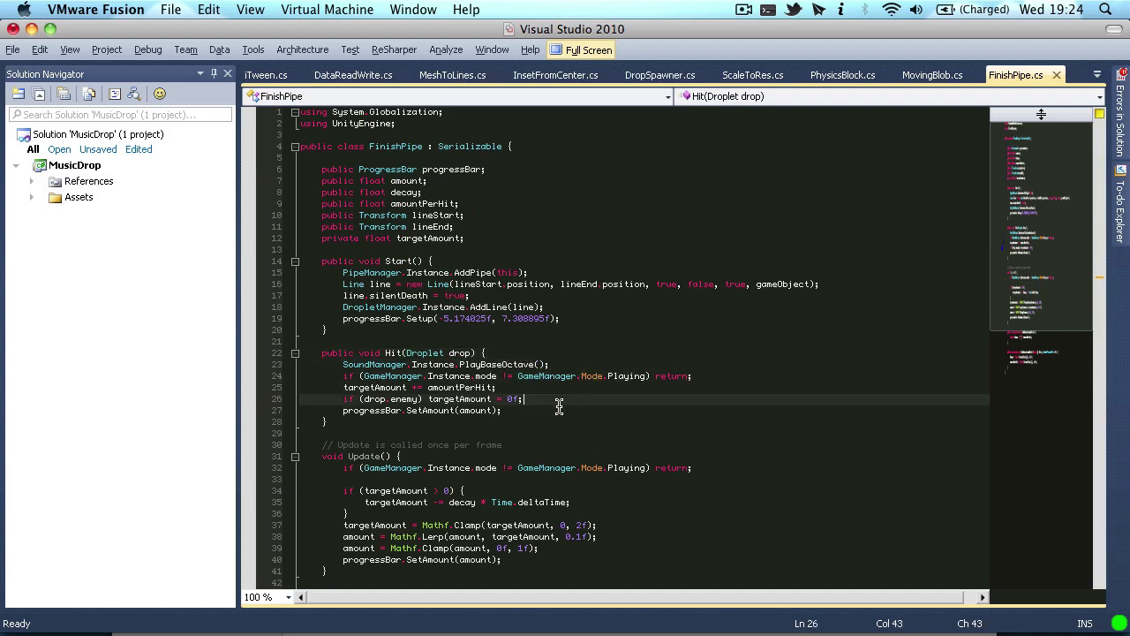
Reopen the Open Project dialog and browse through My Network Places to Shared Folders on vmware-host.
click(13, 49)
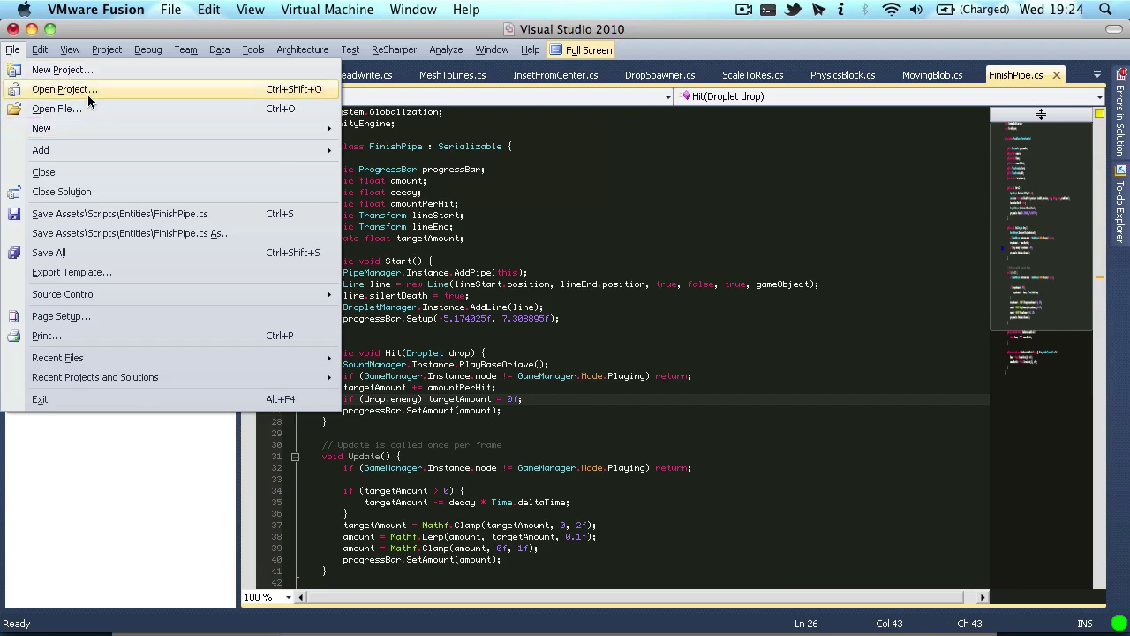
click(116, 85)
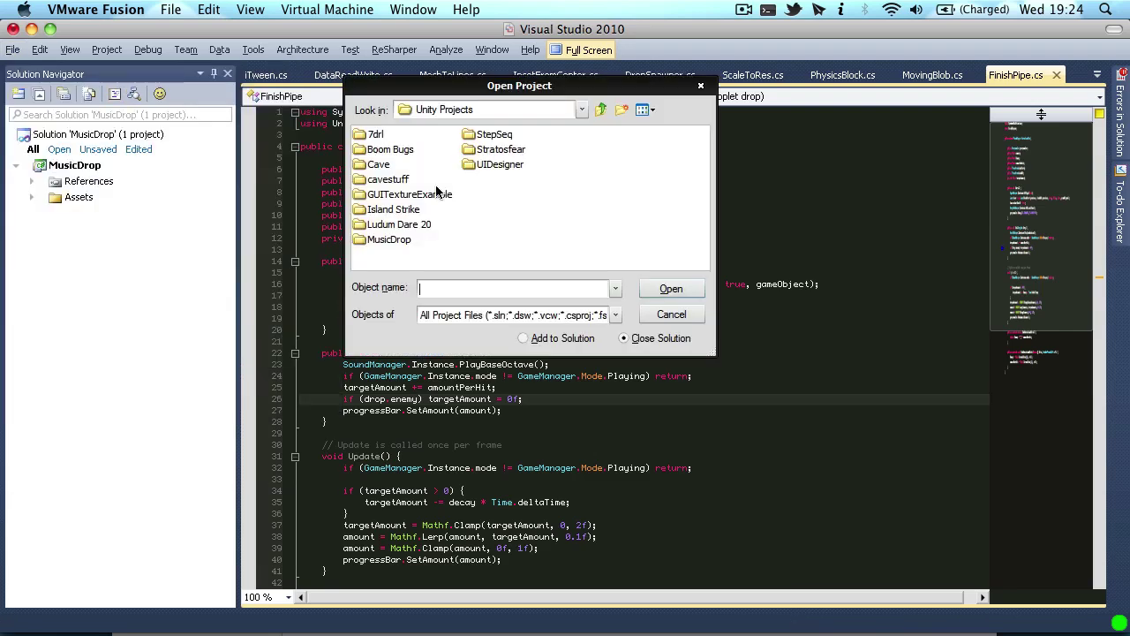
click(491, 111)
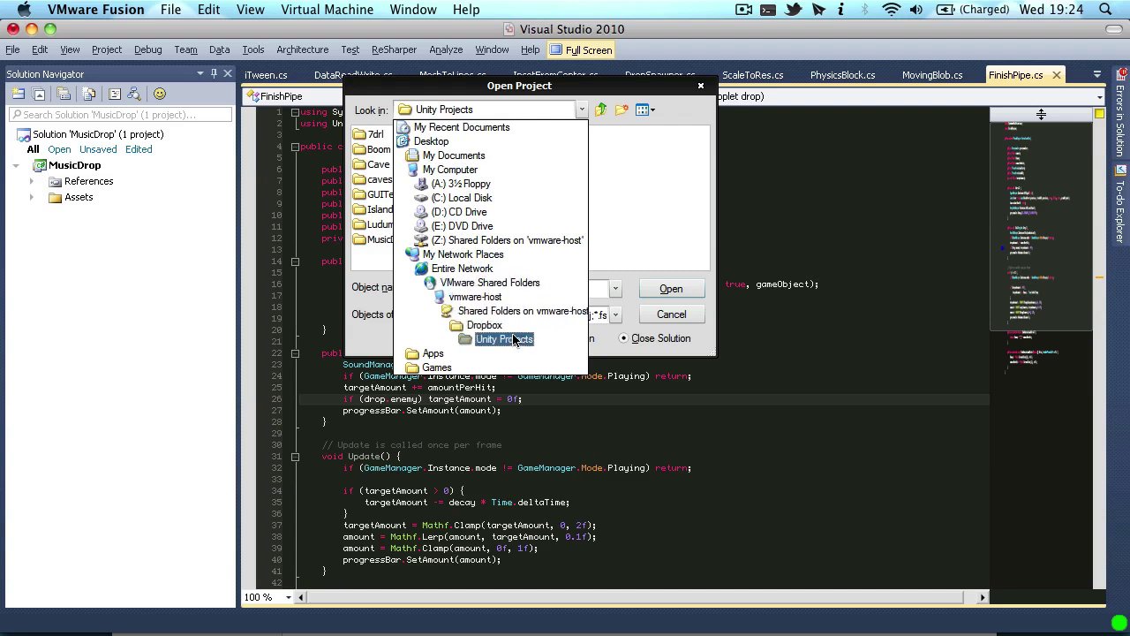
click(477, 254)
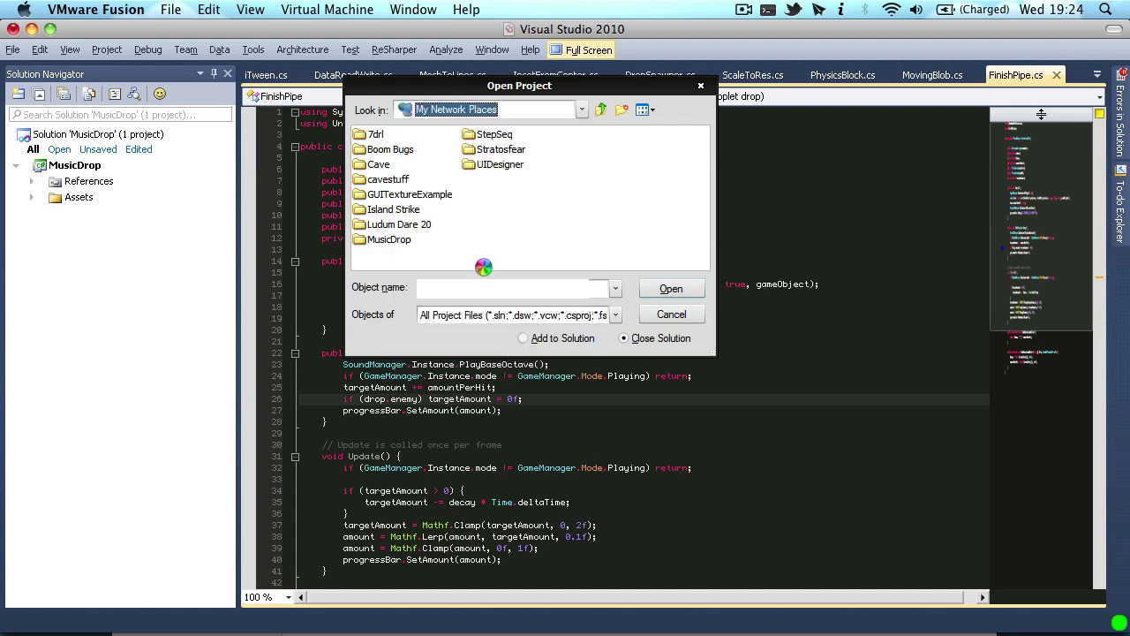
click(386, 137)
double_click(431, 165)
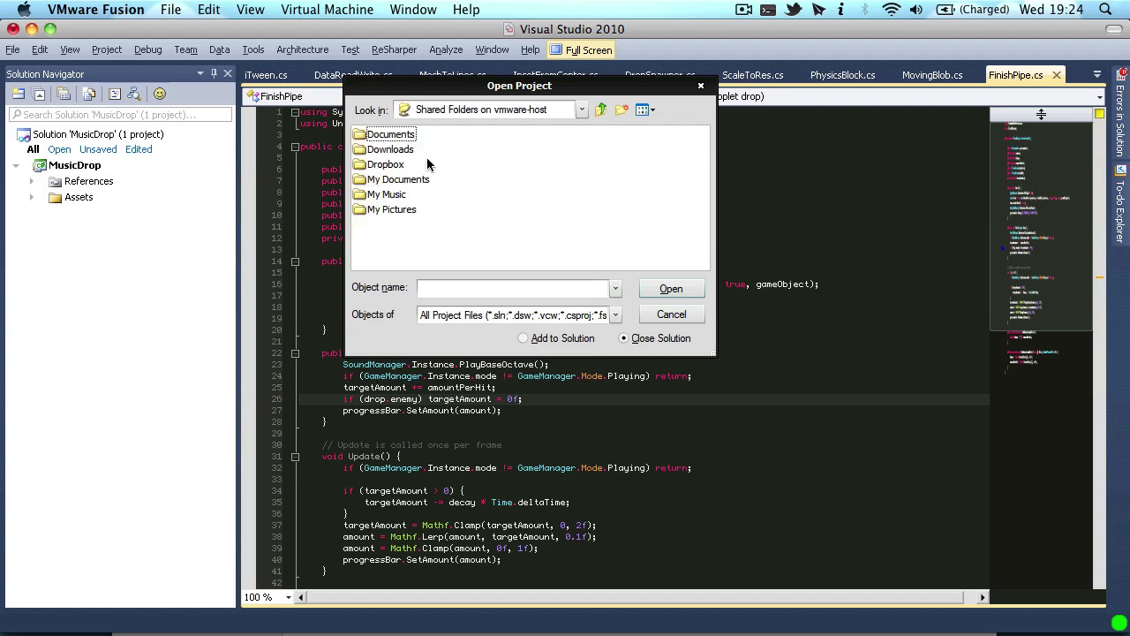
Examine the vmware-host network path and its shared folders in the location list, and cancel the Open Project dialog.
click(484, 111)
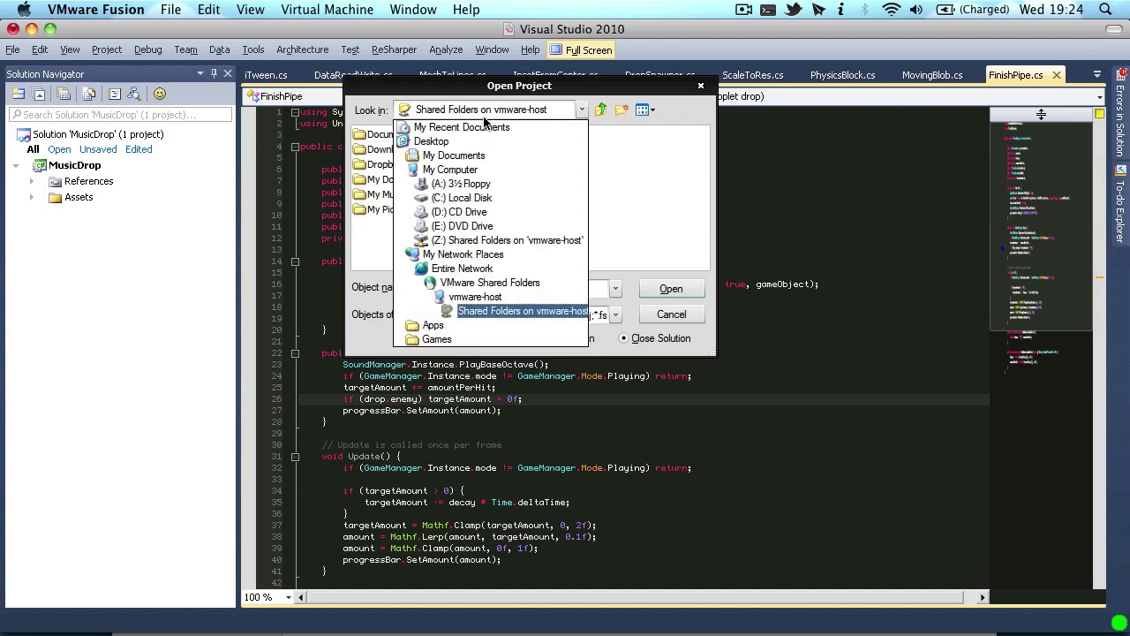
click(502, 313)
click(406, 136)
click(394, 178)
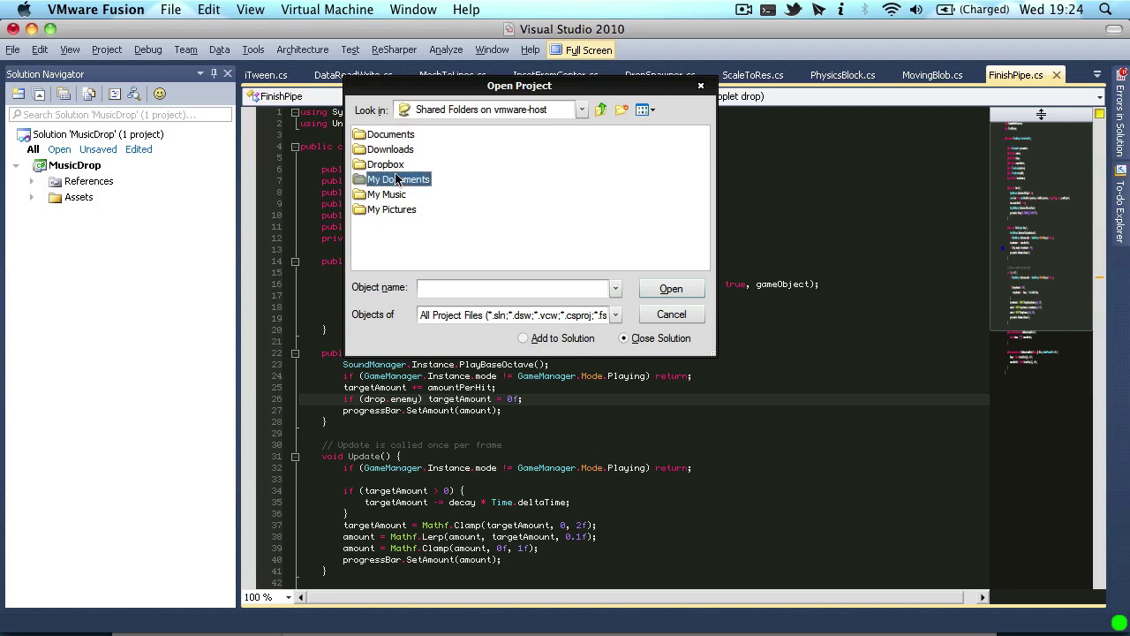
click(398, 152)
click(460, 112)
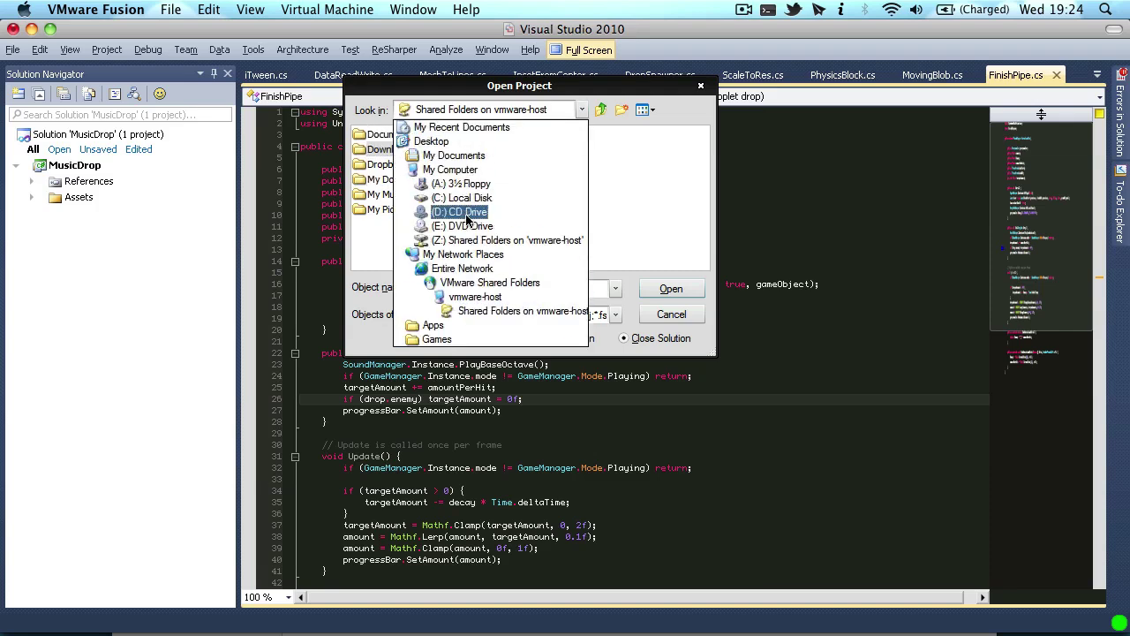
click(658, 250)
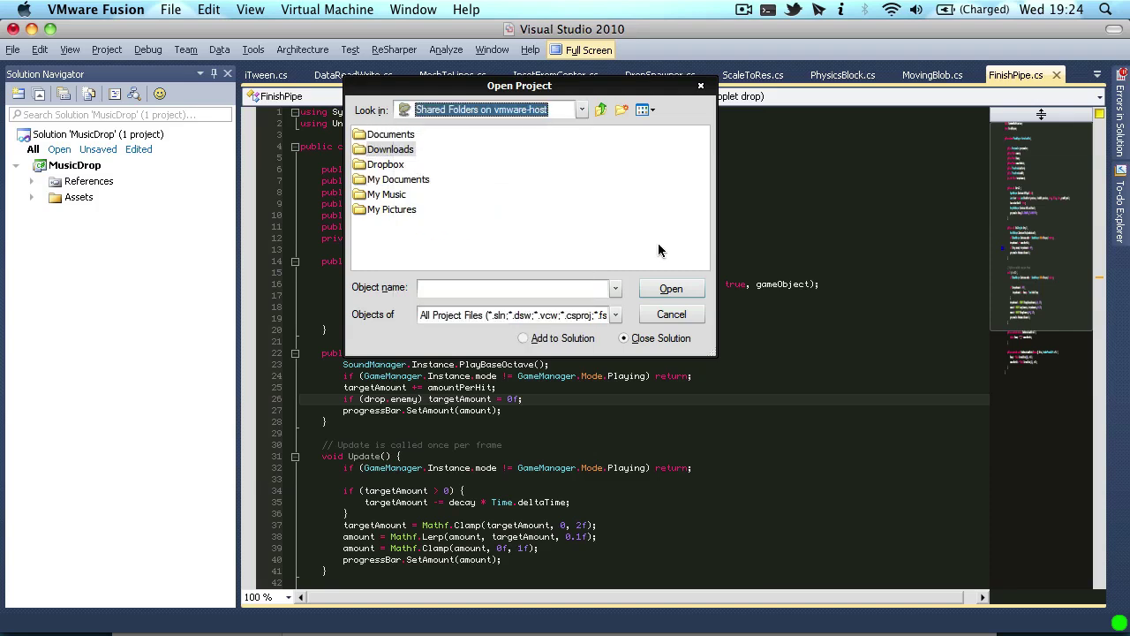
click(671, 314)
Switch to Unity and point out the Sync MonoDevelop Project command without running it.
key(super+Tab)
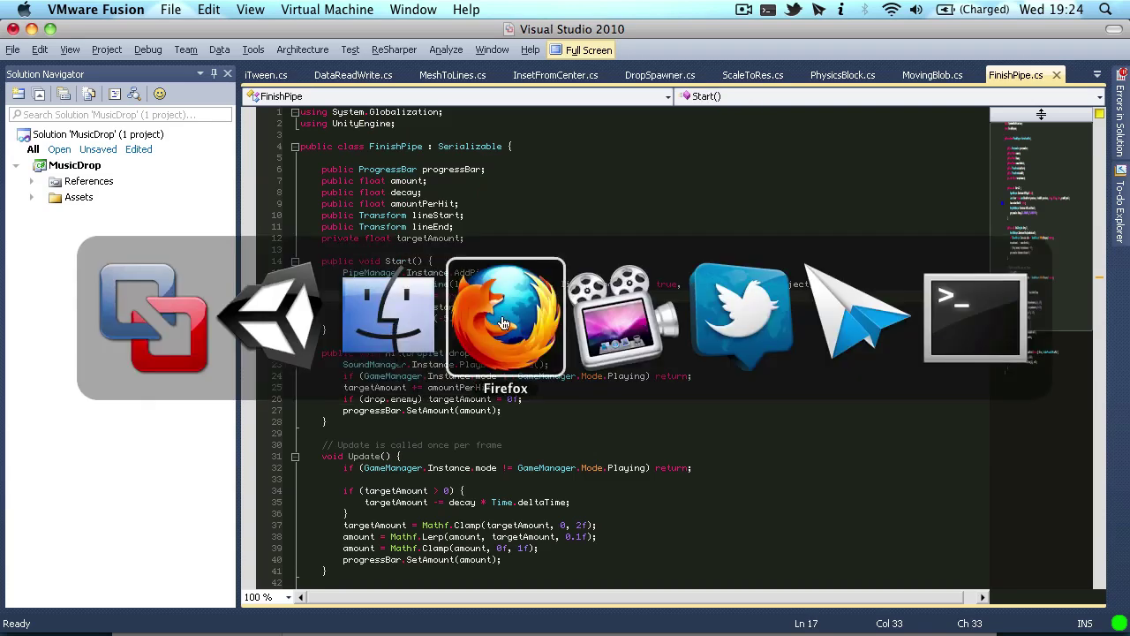
key(super+Tab)
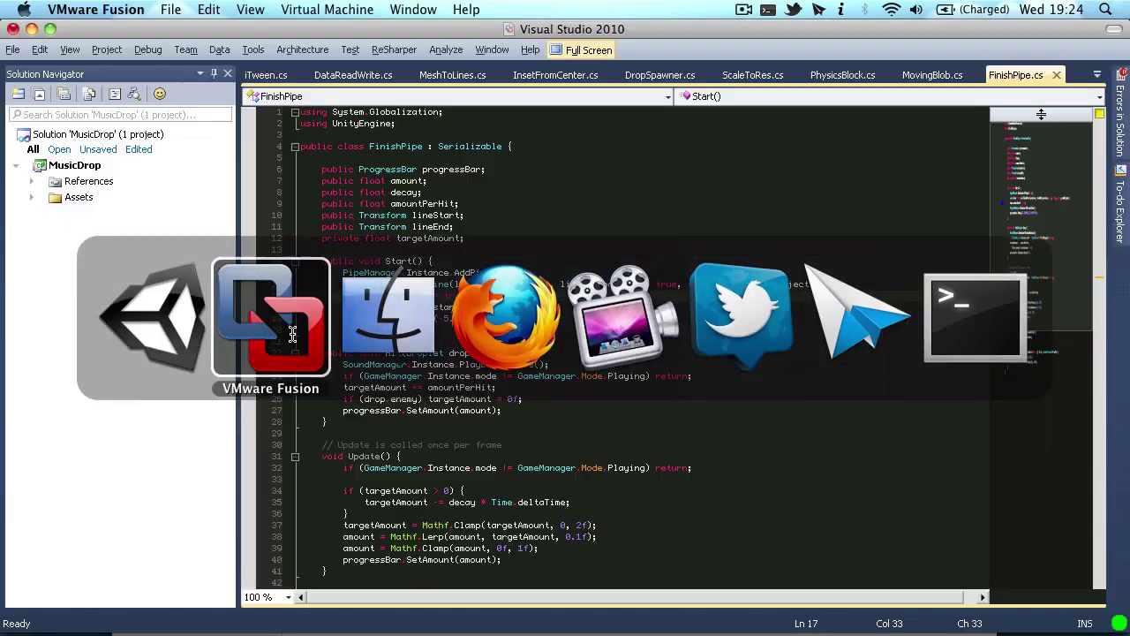
key(super+Tab)
click(192, 9)
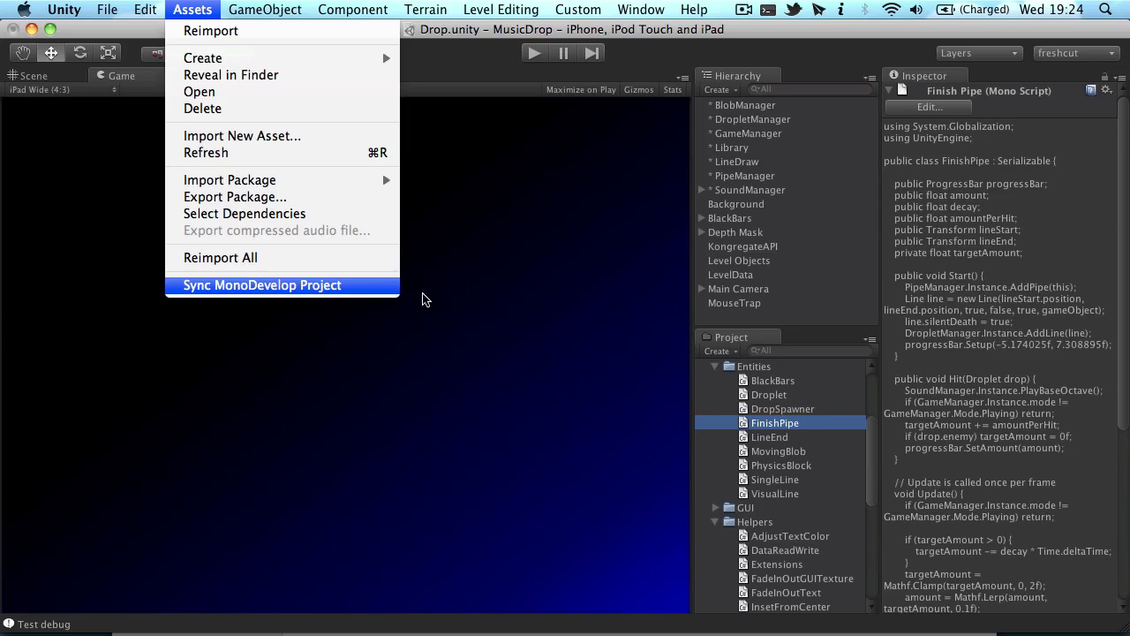
click(483, 299)
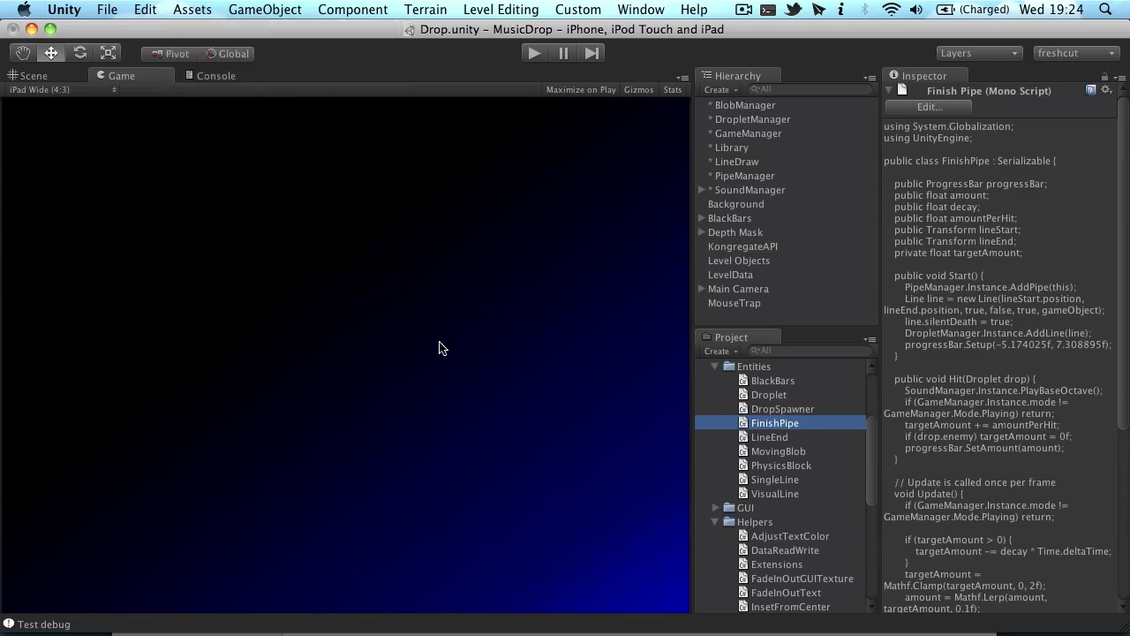
Switch back and forth between the FinishPipe code in Visual Studio and the Unity project, ending in Unity.
key(super+Tab)
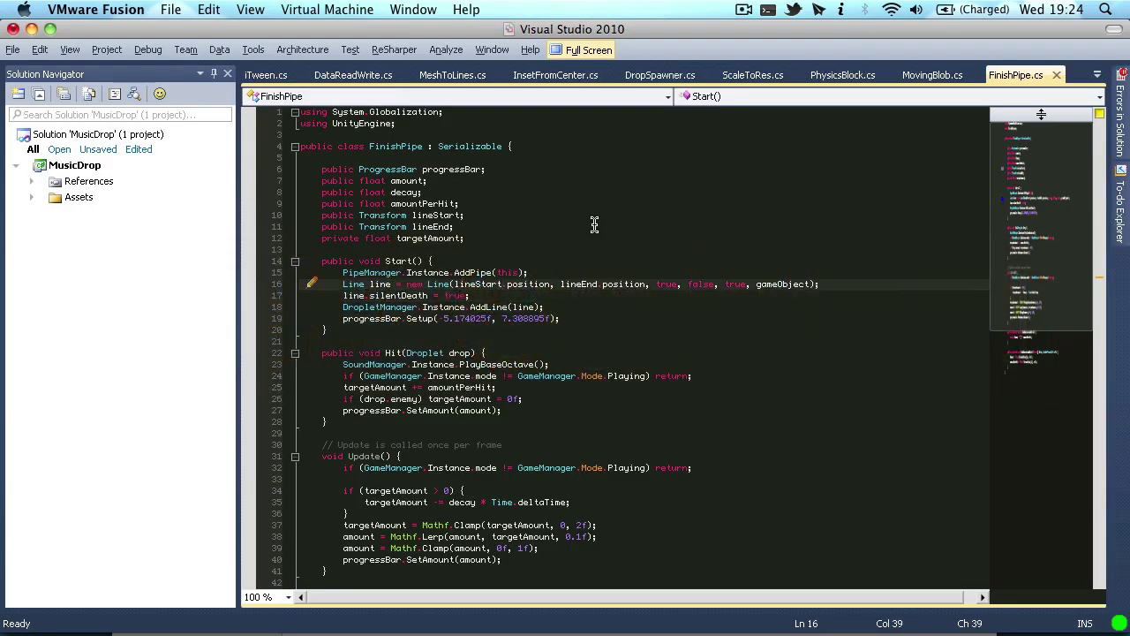
key(super+Tab)
key(super+Tab)
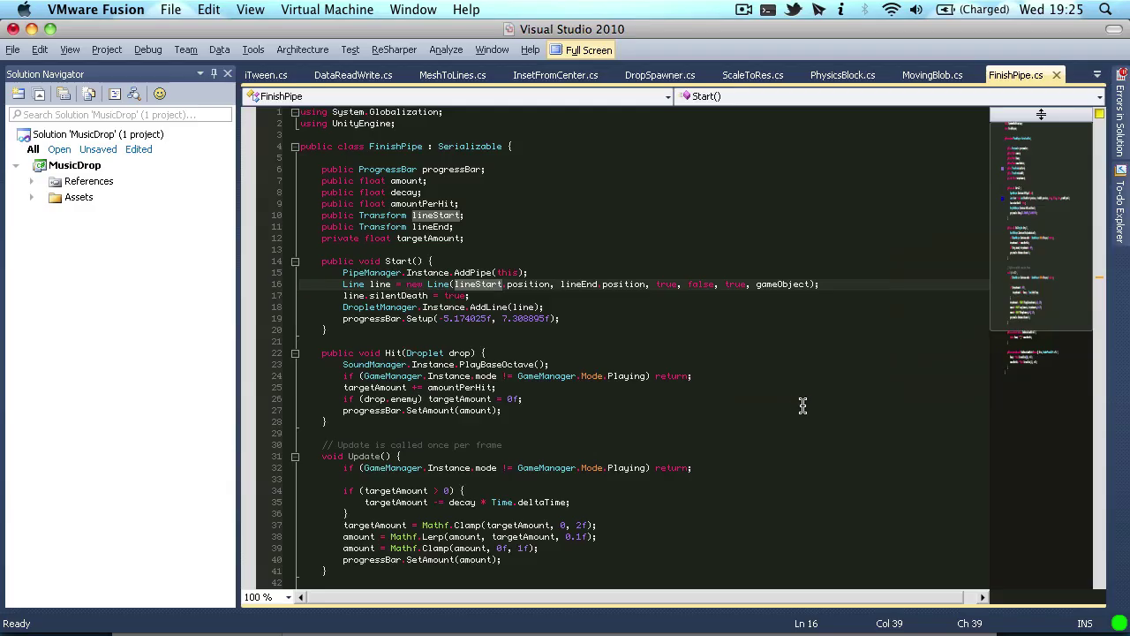
key(super+Tab)
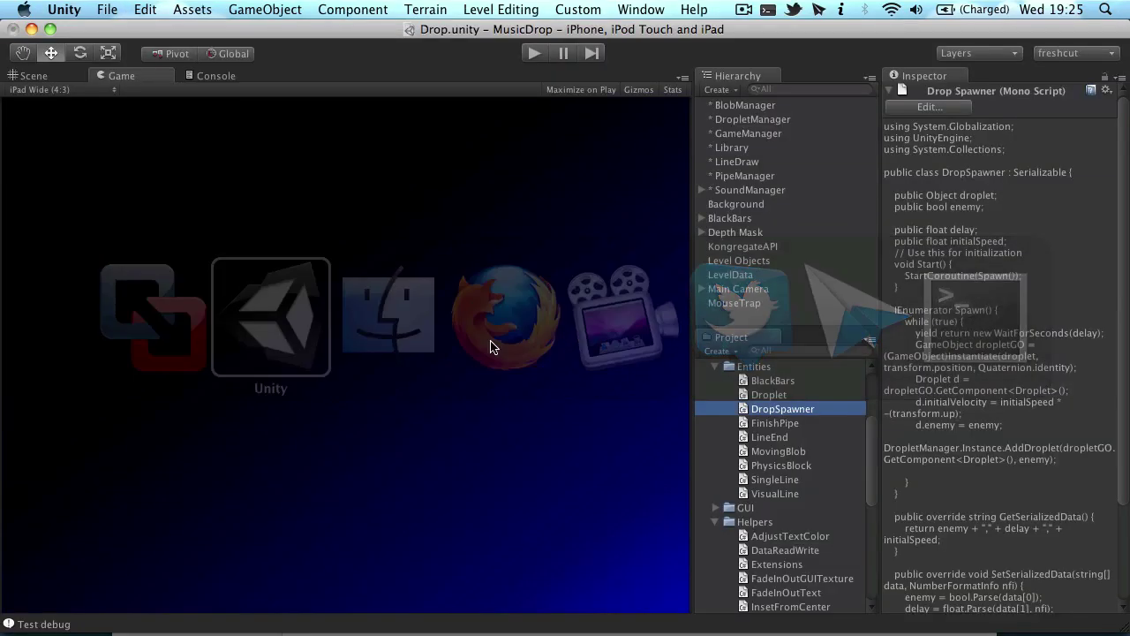
Select the KongregateAPI object in the Unity scene hierarchy and open its attached script in Visual Studio.
click(781, 276)
click(784, 246)
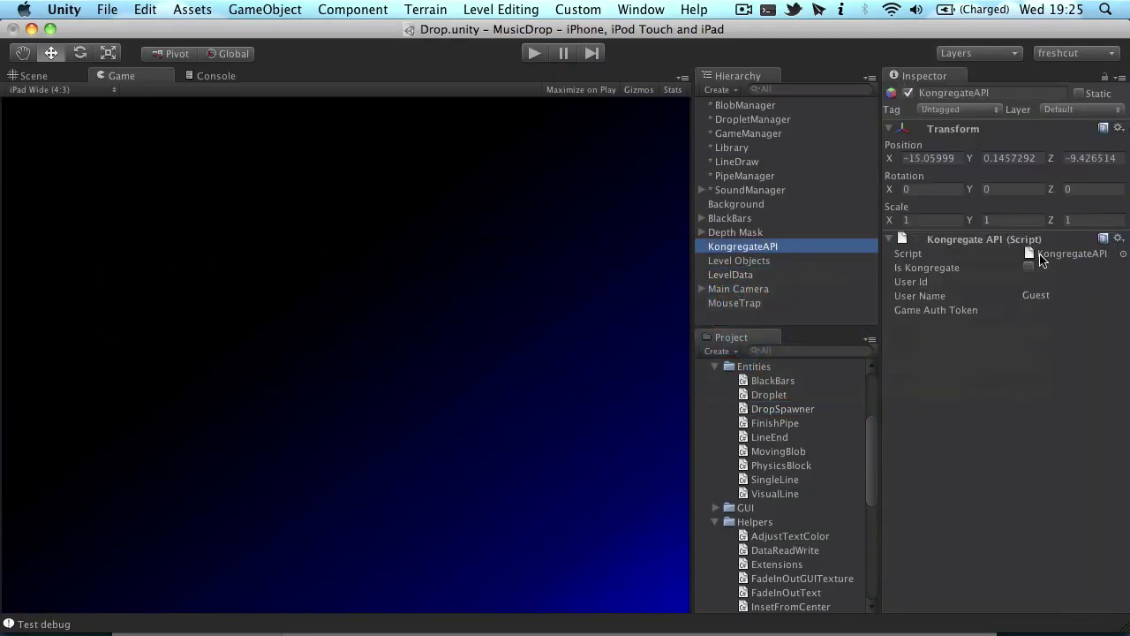
double_click(1042, 255)
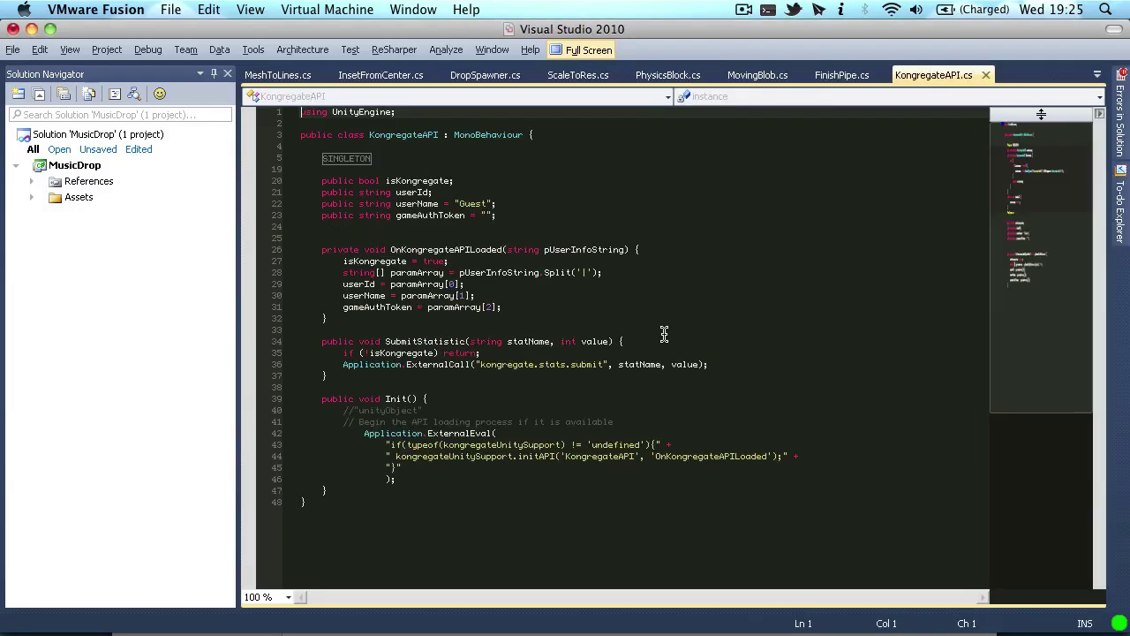
Switch to Unity, open the KongregateAPI script again from its component, and return to Unity to show the ScreenFlow recording options.
key(super+Tab)
key(super+shift+Tab)
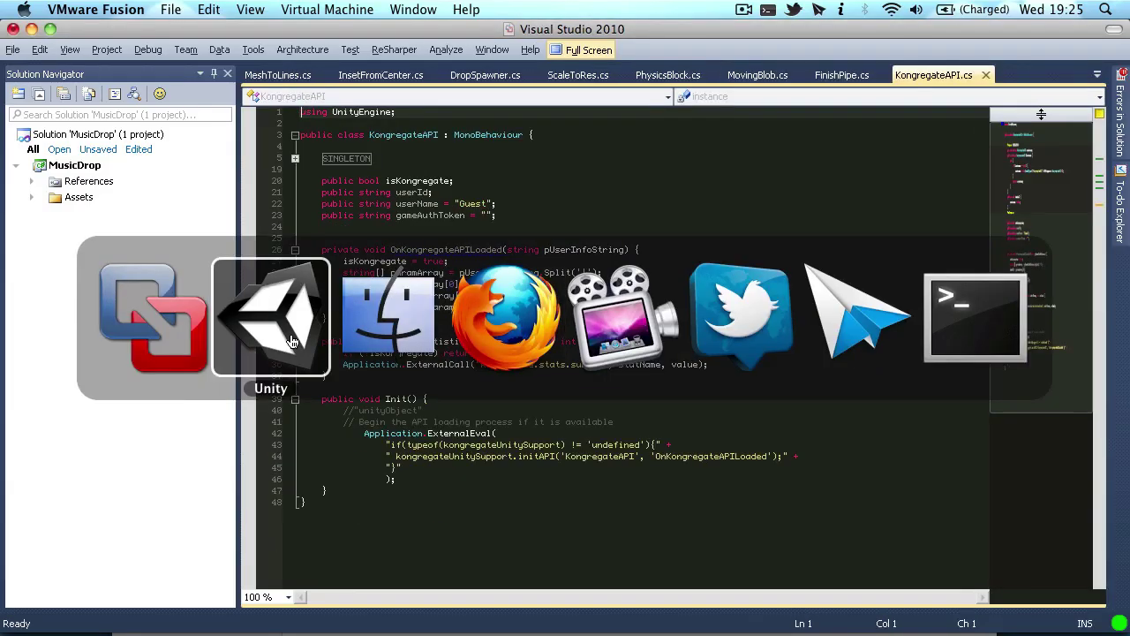
key(super+Tab)
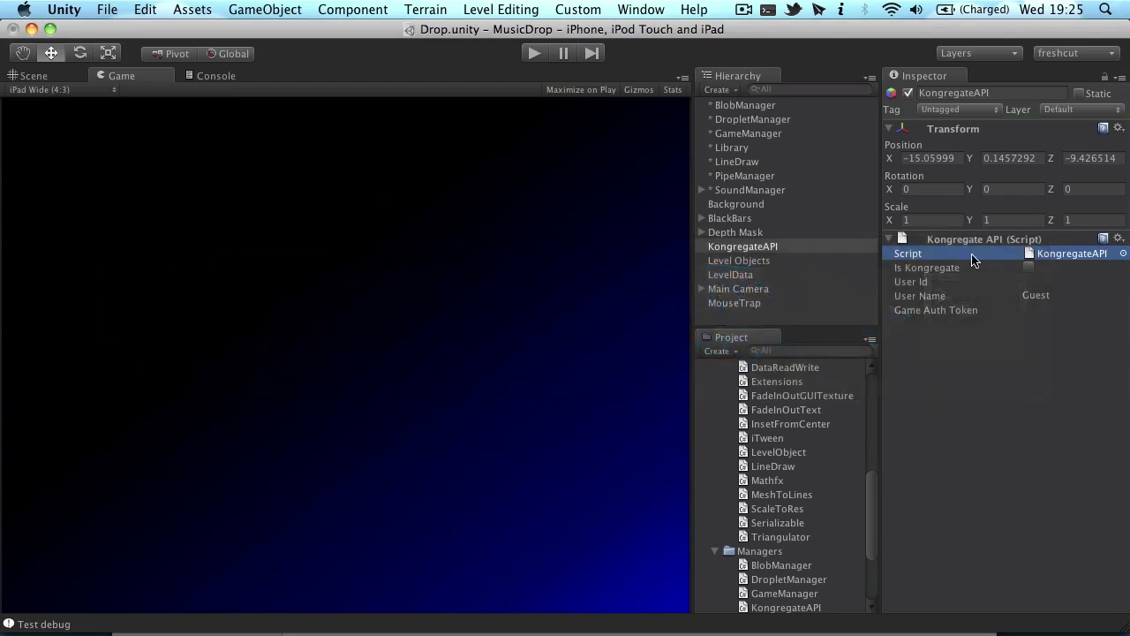
double_click(953, 257)
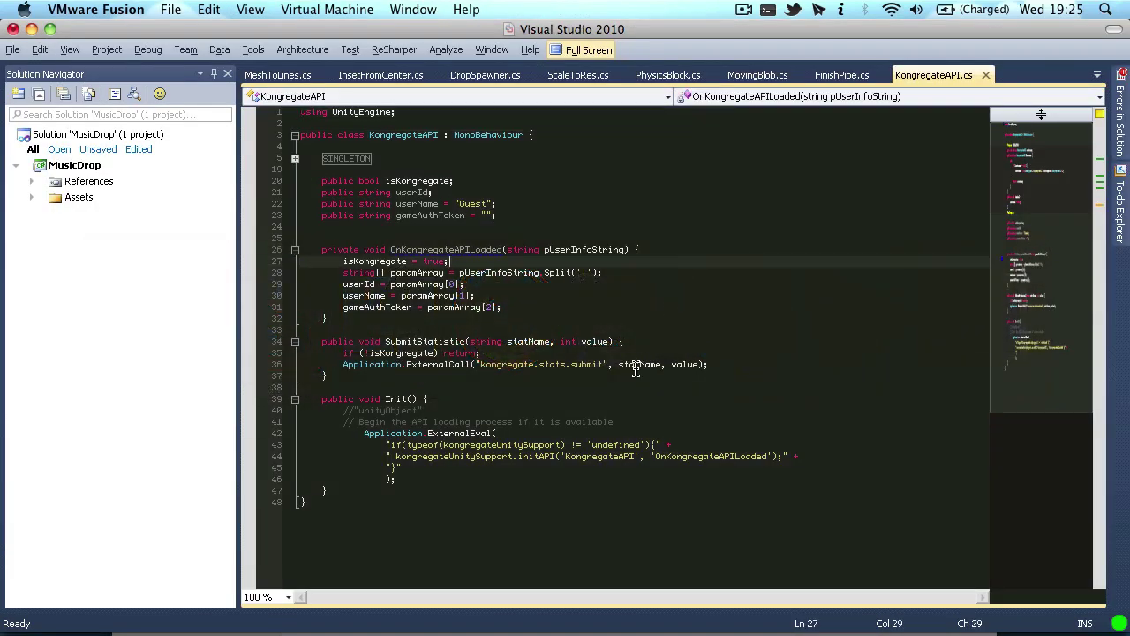
key(super+Tab)
key(super+shift+Tab)
click(744, 9)
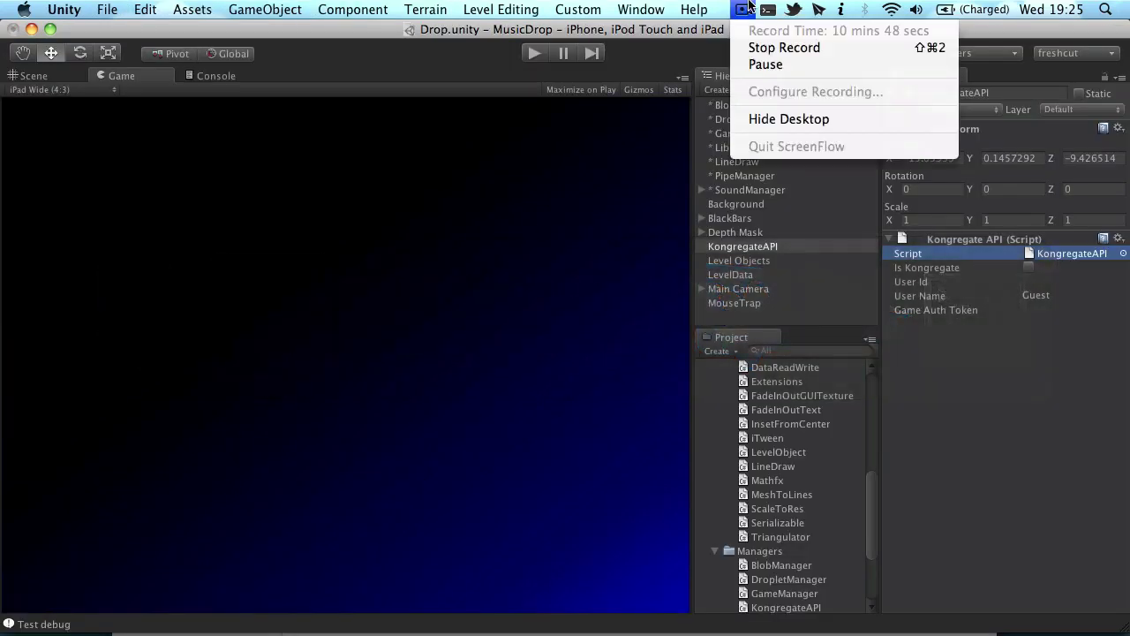